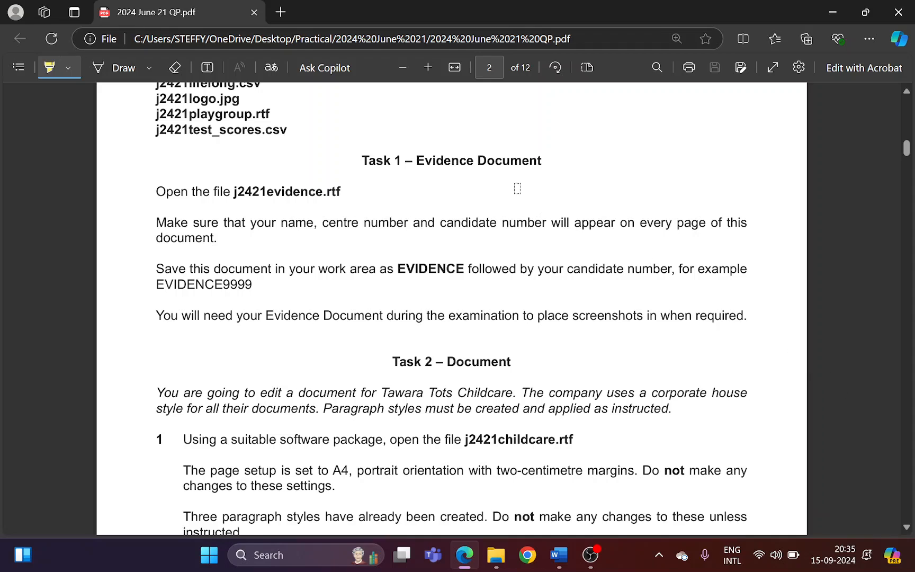
Highlight the Task 1 heading, the file name j2421evidence and the name, centre number and candidate number instruction in the question paper
left_click_drag(355, 160, 541, 160)
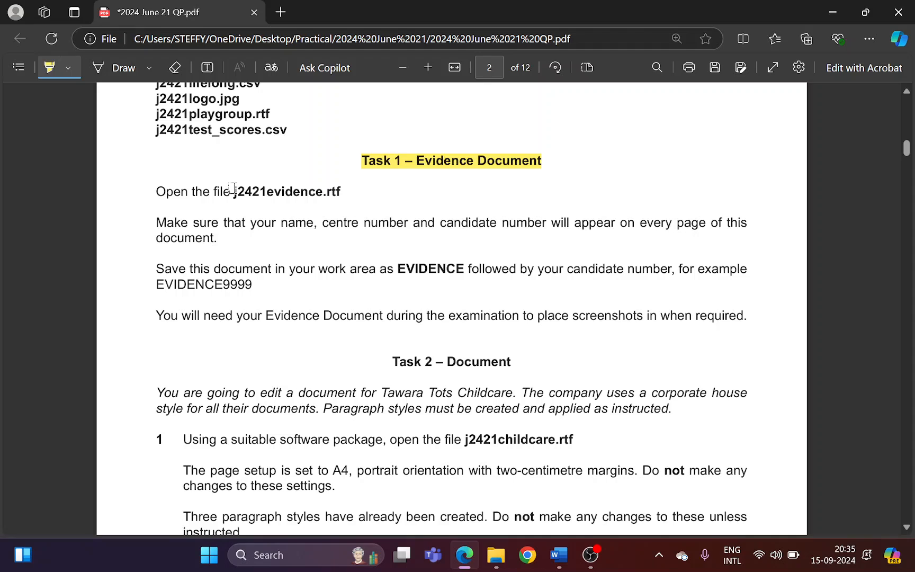
left_click_drag(233, 189, 321, 183)
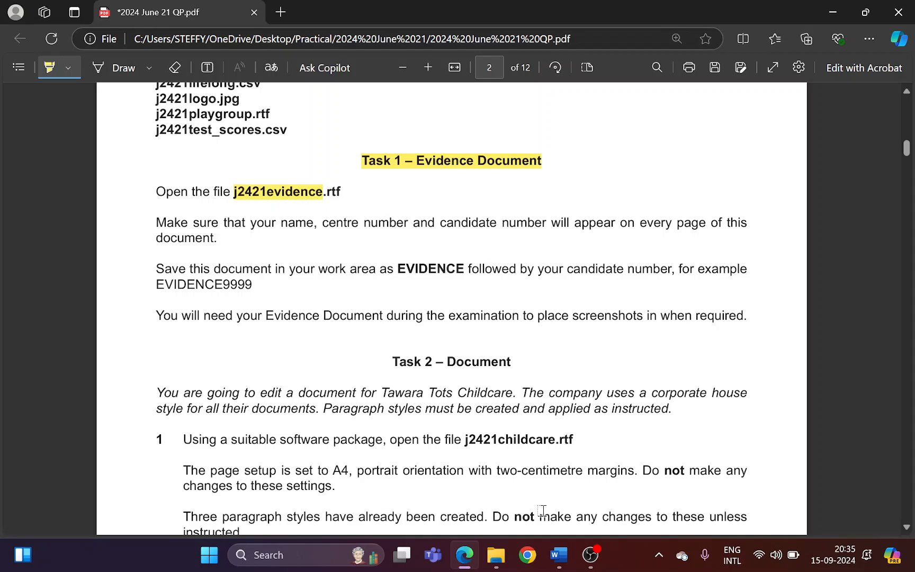
mouse_move(559, 555)
left_click(507, 490)
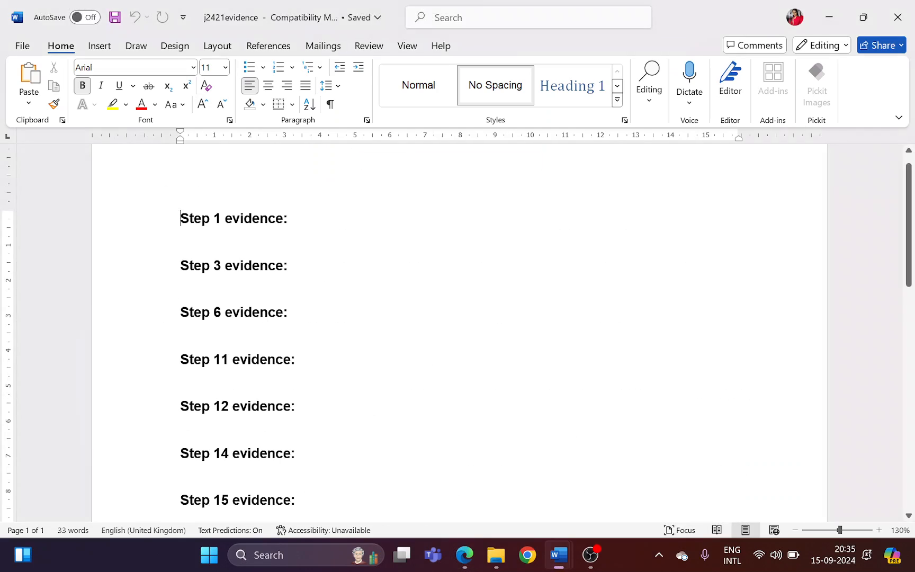
left_click(471, 556)
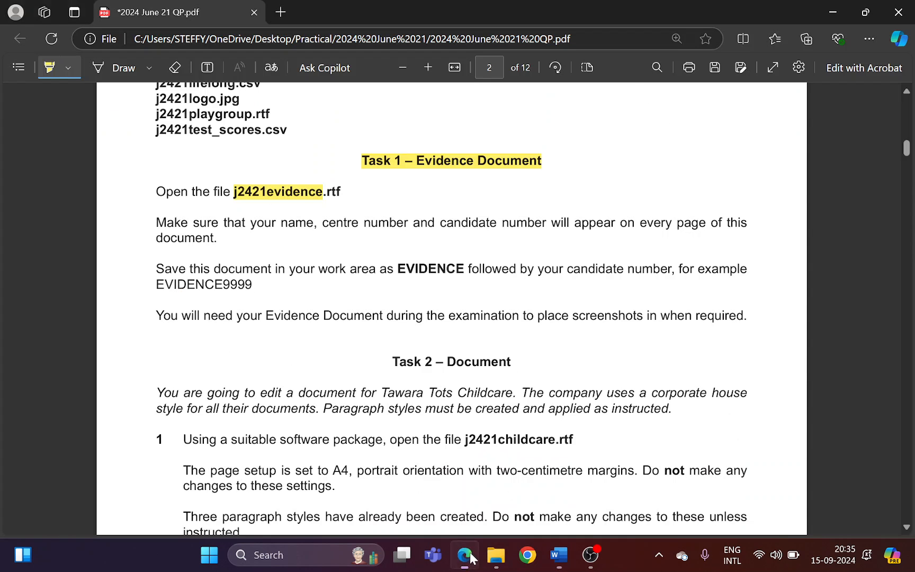
left_click_drag(284, 223, 722, 227)
Switch to the j2421evidence document in Word and add a Blank header reading "Name CN" followed by the candidate number
key("alt+Tab")
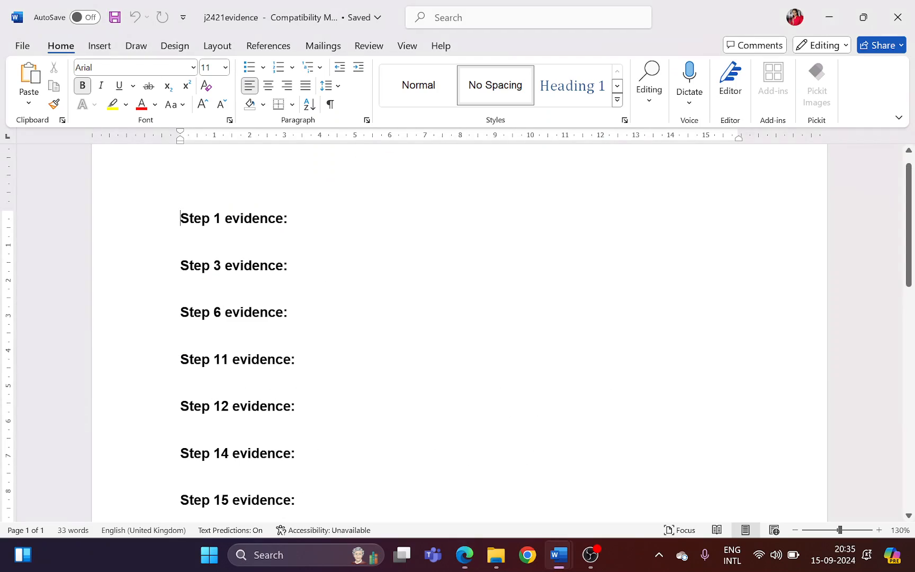
left_click(101, 48)
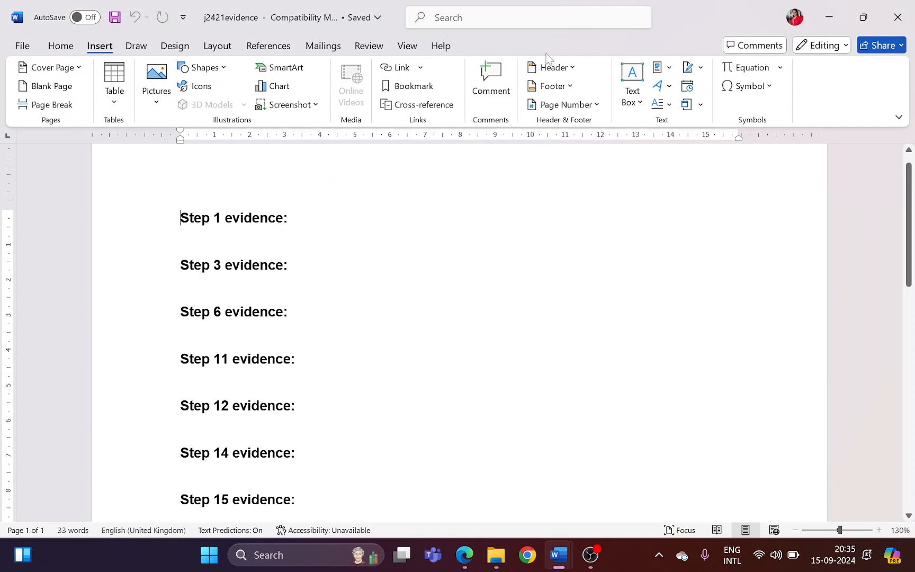
left_click(567, 67)
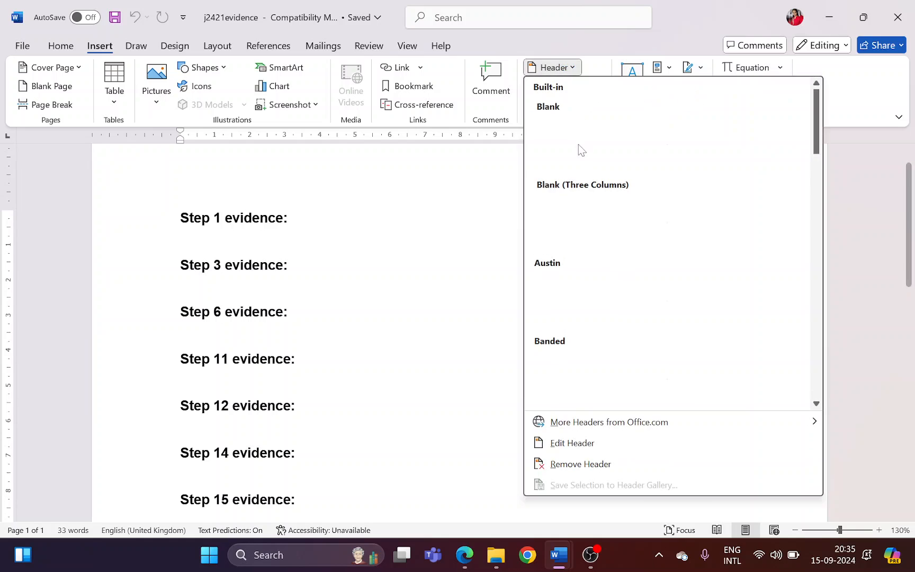
left_click(578, 149)
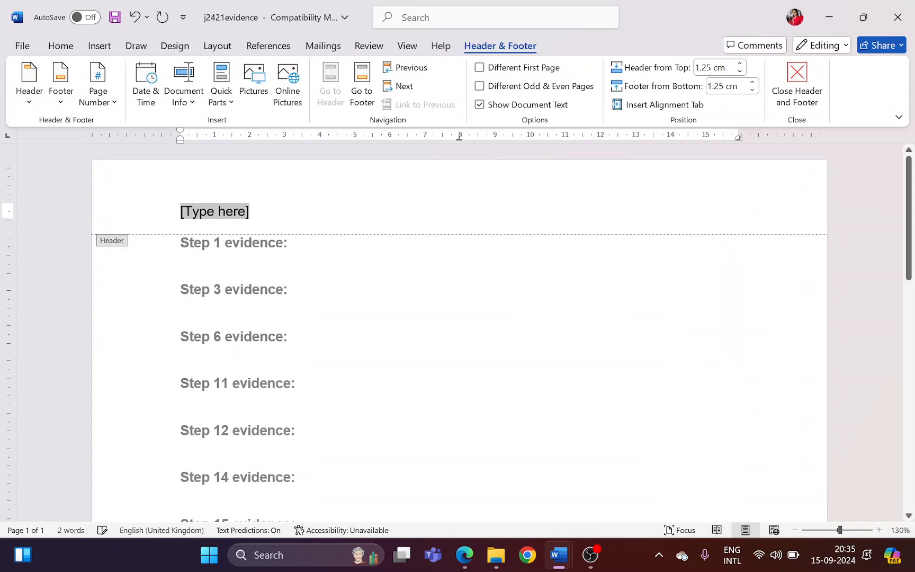
type("Name CN 1514")
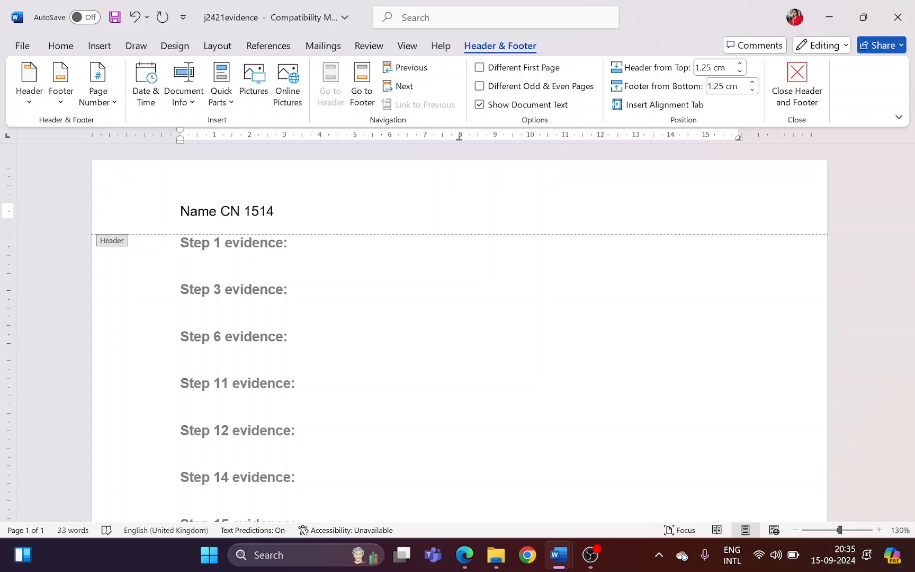
left_click(814, 91)
Return to the question paper in Edge and highlight the Task 1 work area, EVIDENCE and candidate number wording
key("alt+Tab")
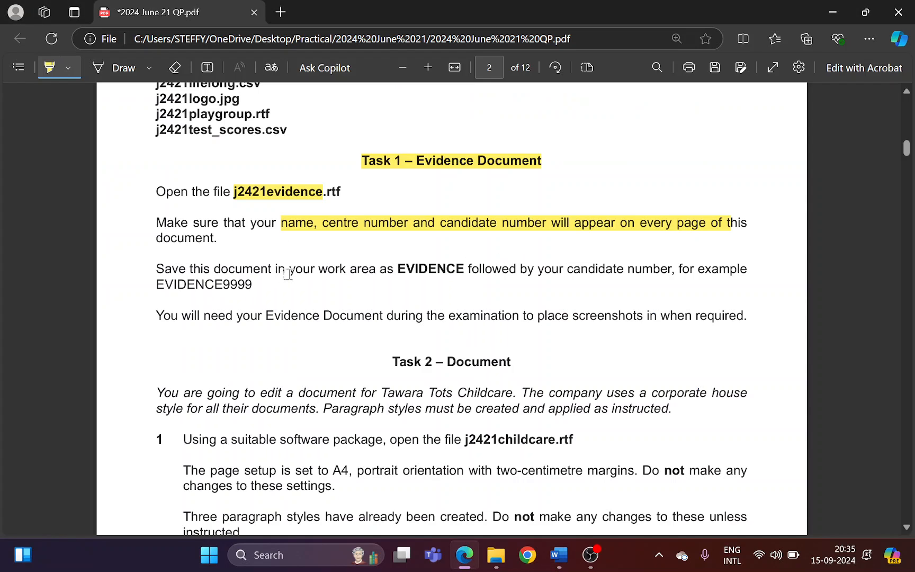
left_click_drag(299, 269, 464, 271)
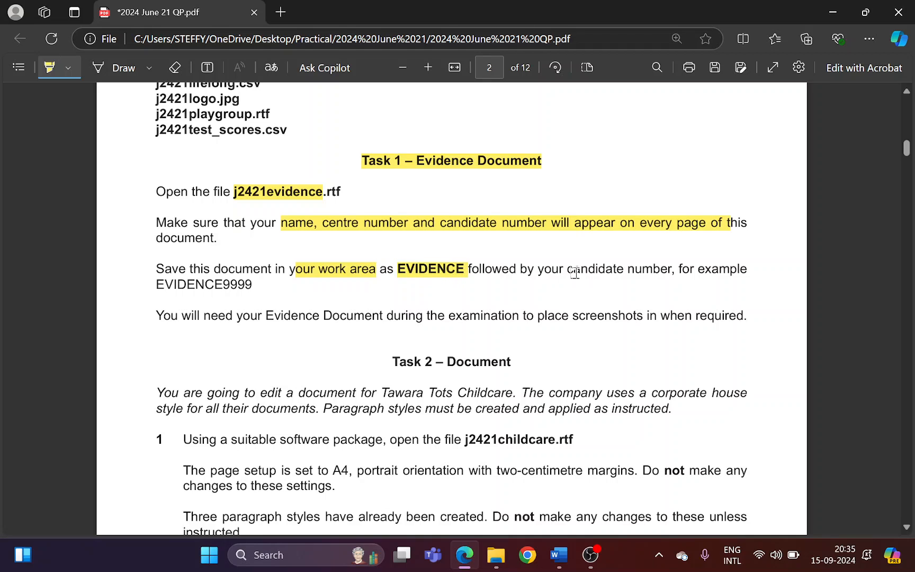
left_click_drag(574, 269, 671, 270)
Save the evidence document in Word as a Word Document in the 2024 June 21 folder, named EVIDENCE plus the candidate number
key("alt+Tab")
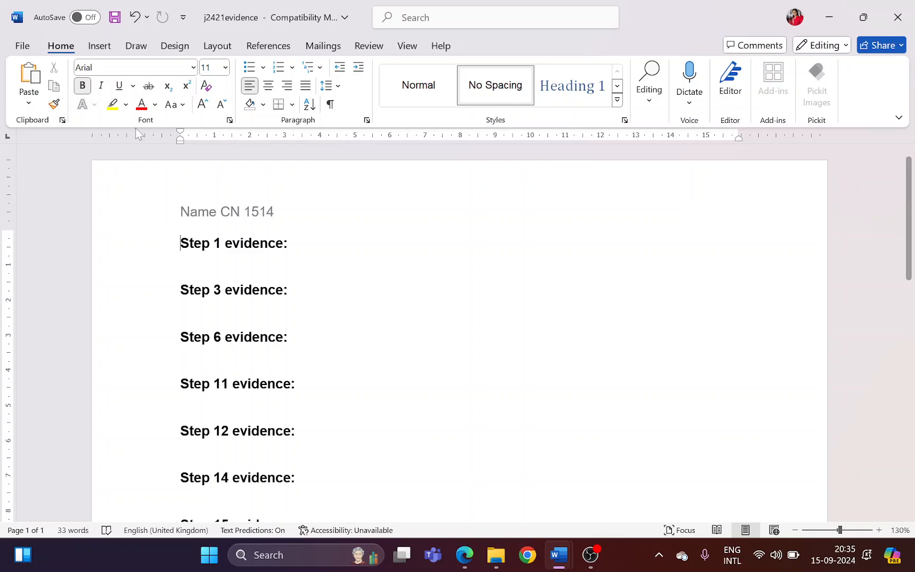
left_click(22, 43)
left_click(52, 298)
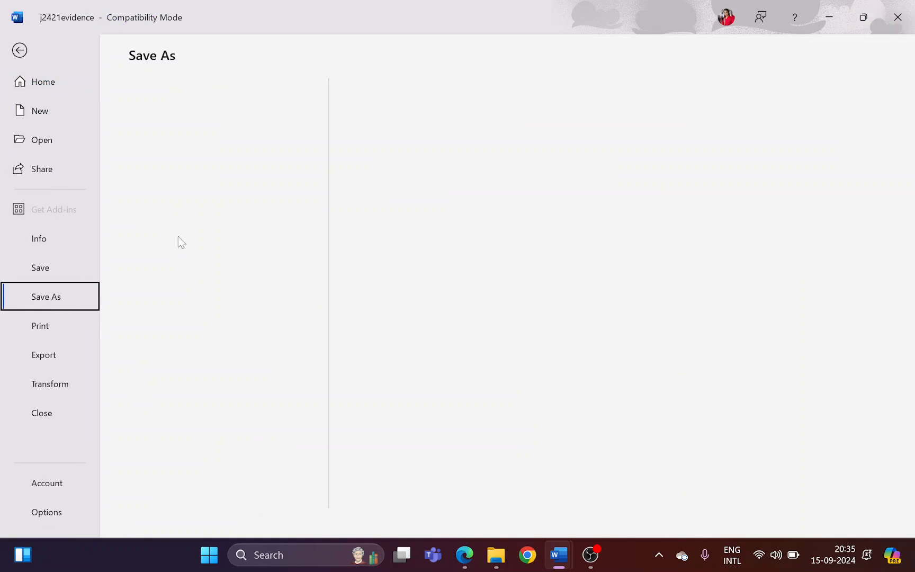
left_click(199, 429)
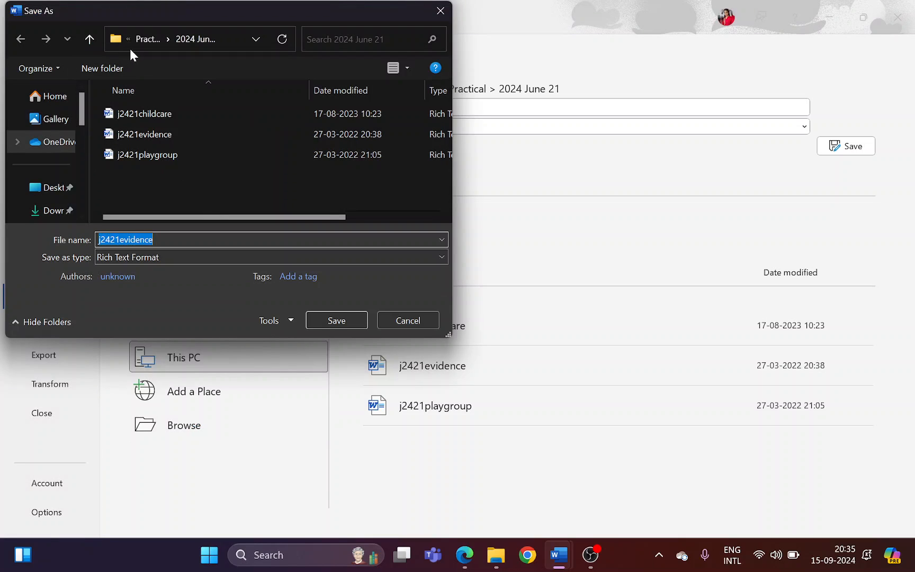
left_click(141, 41)
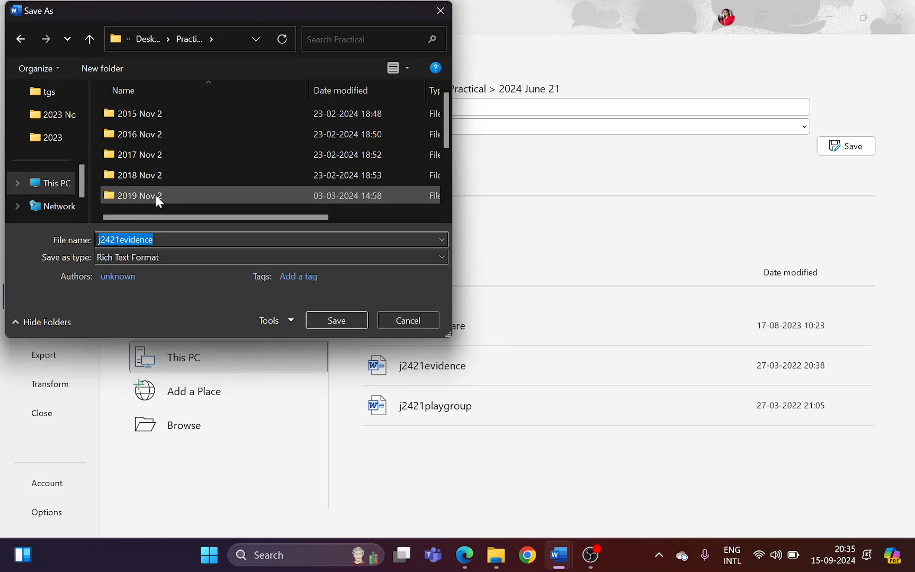
scroll(156, 183, "down", 2)
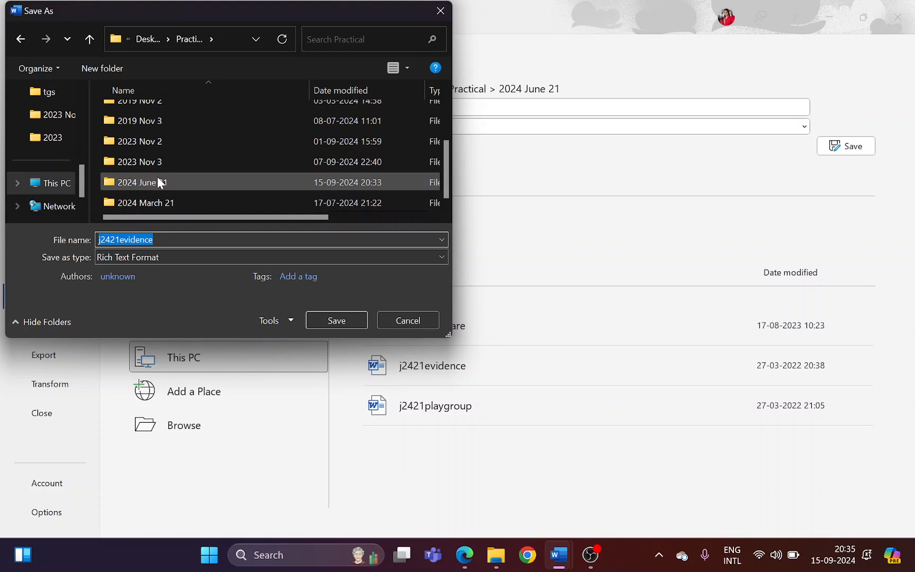
left_click(157, 179)
left_click(162, 256)
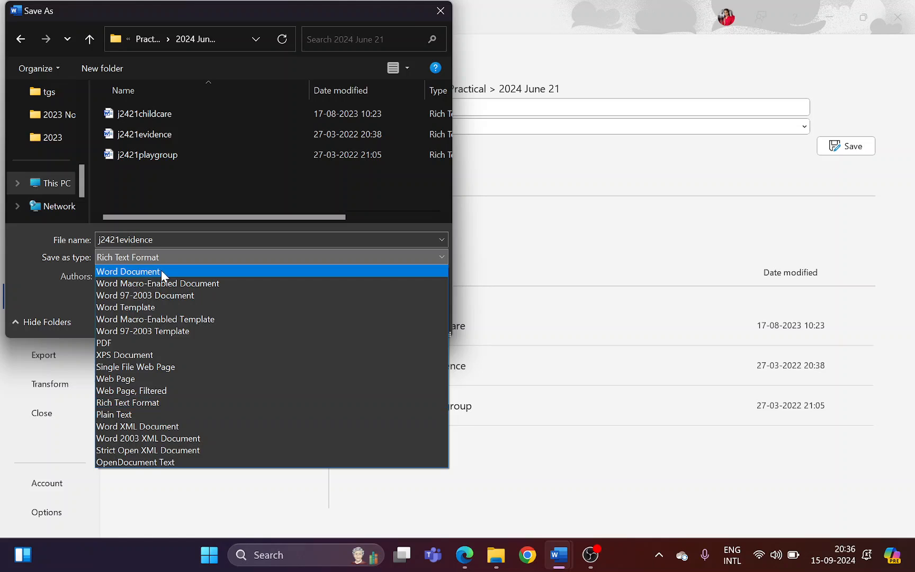
left_click(161, 270)
left_click(161, 240)
type("EVIDENCE 1514")
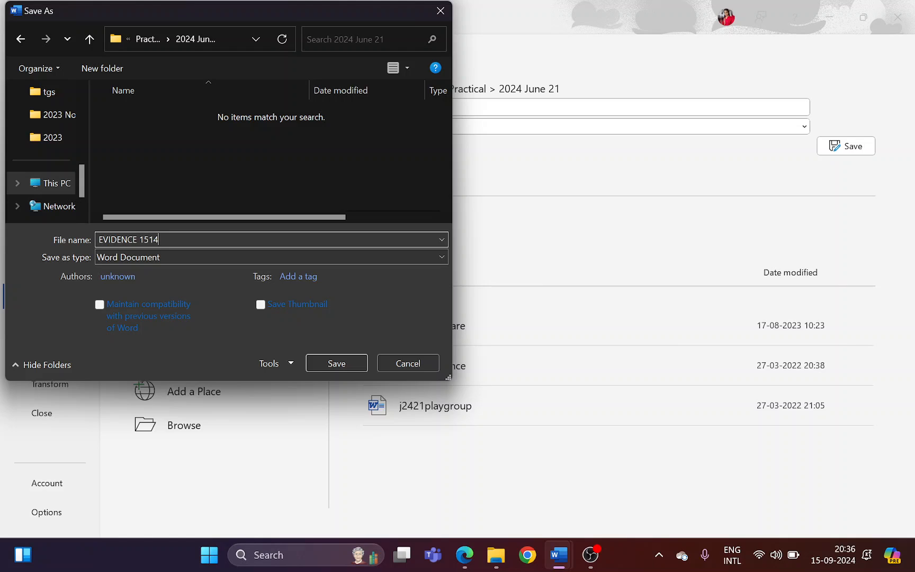
left_click(329, 363)
left_click(499, 310)
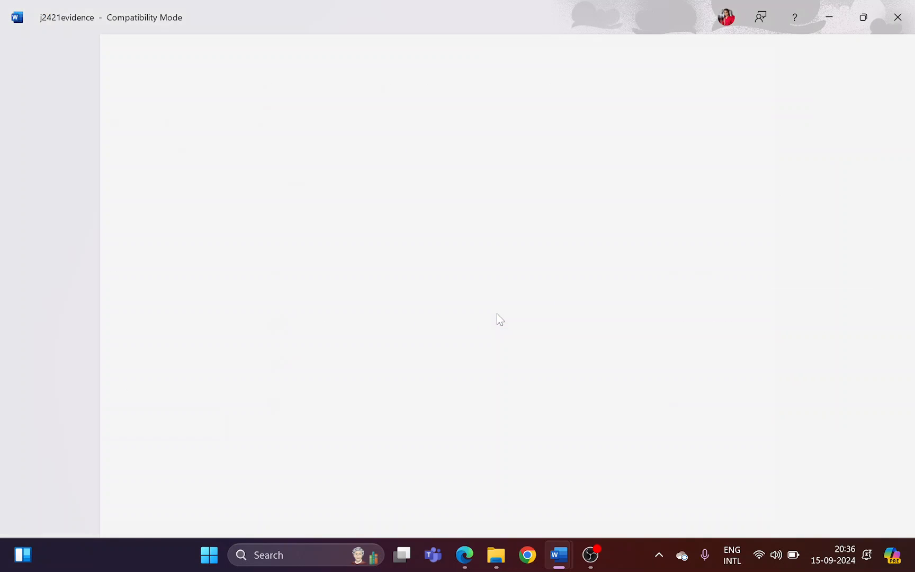
In the question paper in Edge, highlight the "Task 2 – Document" heading and file name j2421childcare, and check that document in Word
key("alt+Tab")
scroll(345, 346, "down", 3)
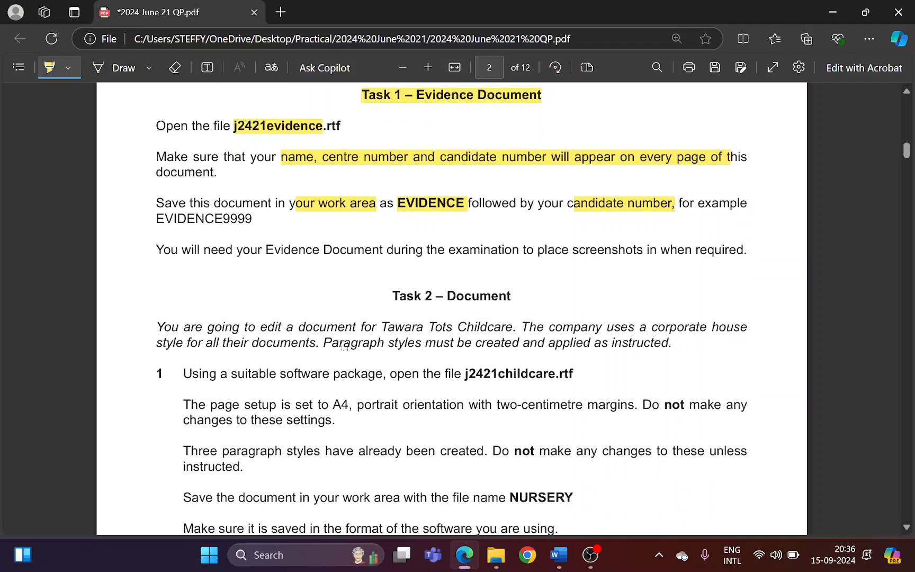
left_click_drag(393, 213, 512, 217)
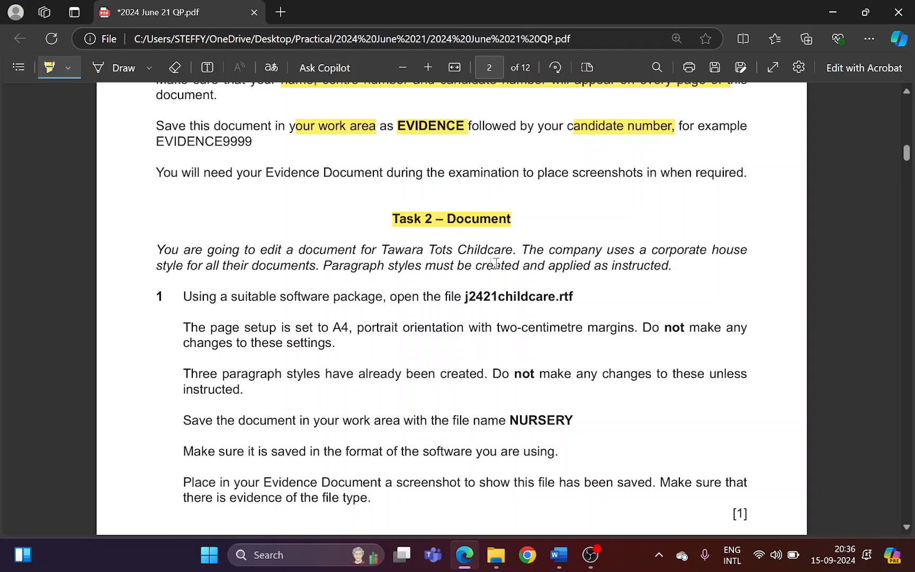
scroll(551, 259, "down", 2)
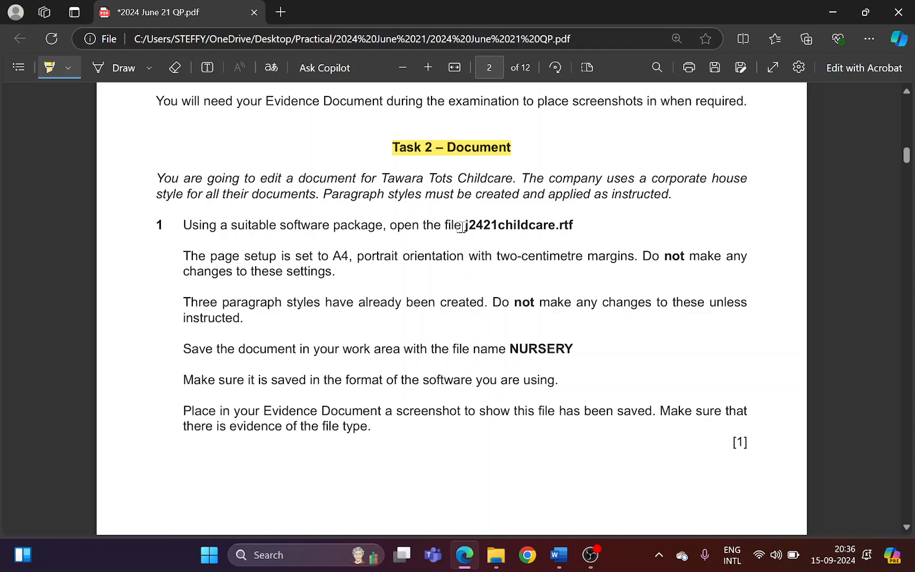
left_click_drag(463, 227, 550, 226)
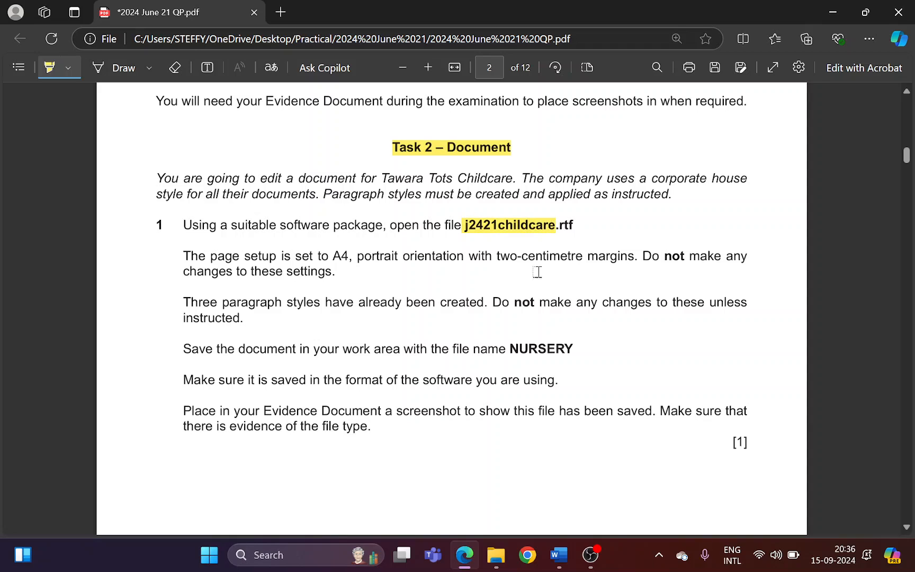
mouse_move(559, 554)
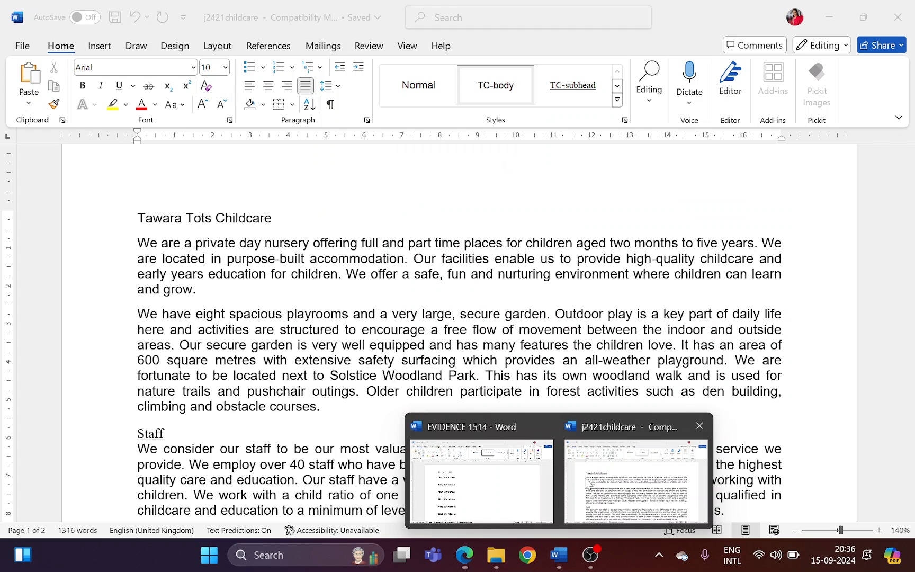
left_click(586, 483)
left_click(445, 474)
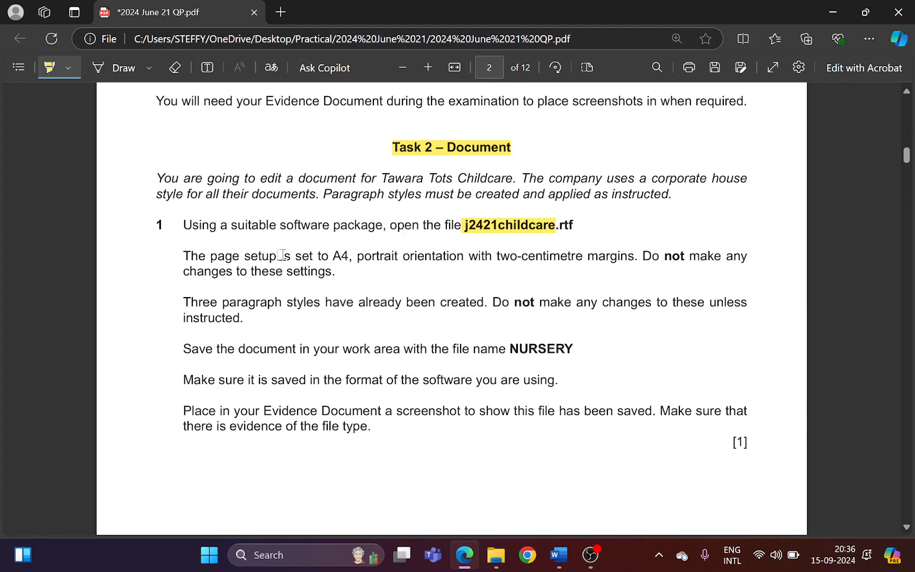
Highlight the step 1 instructions on page setup, the existing paragraph styles and saving with the file name NURSERY
left_click_drag(282, 256, 720, 256)
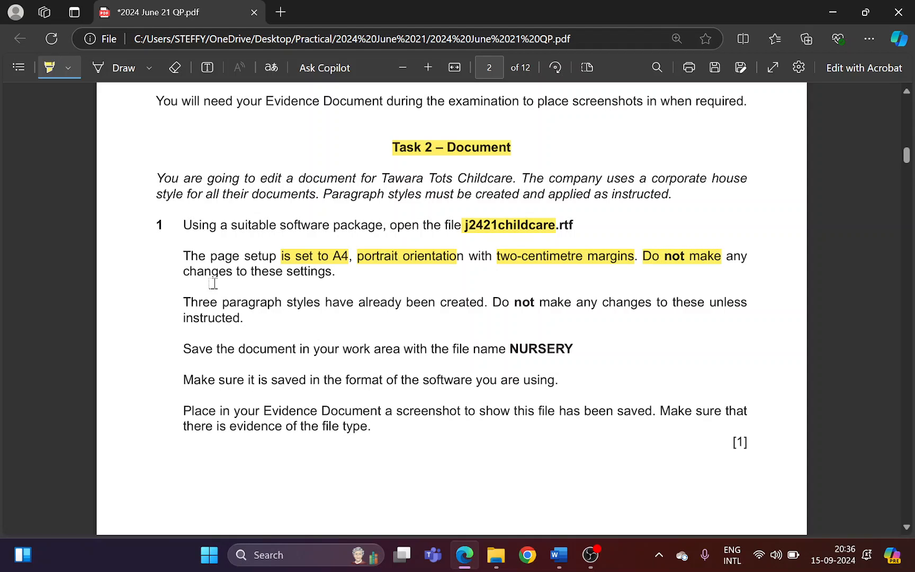
left_click_drag(199, 269, 324, 276)
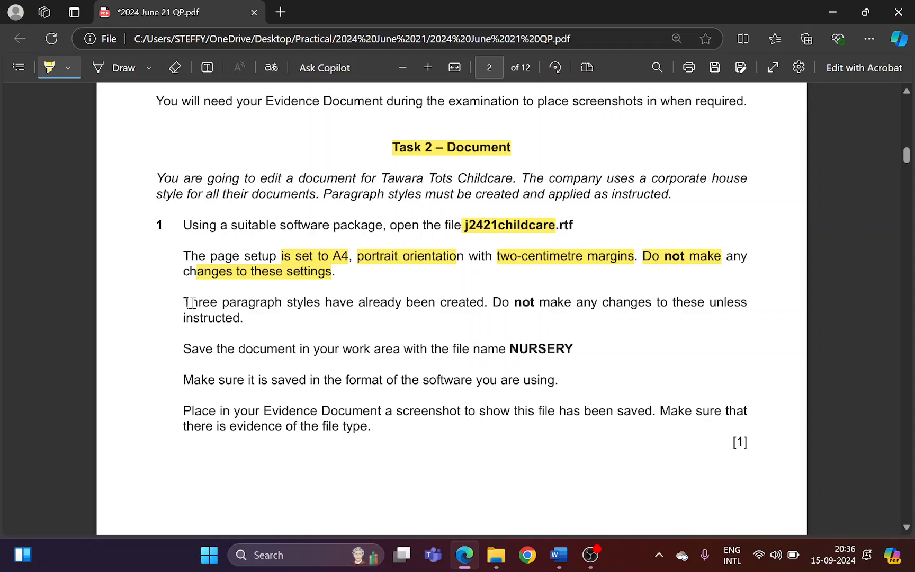
left_click_drag(191, 302, 745, 303)
mouse_move(188, 318)
left_mouse_down()
mouse_move(241, 321)
mouse_move(344, 350)
mouse_move(565, 345)
left_mouse_up()
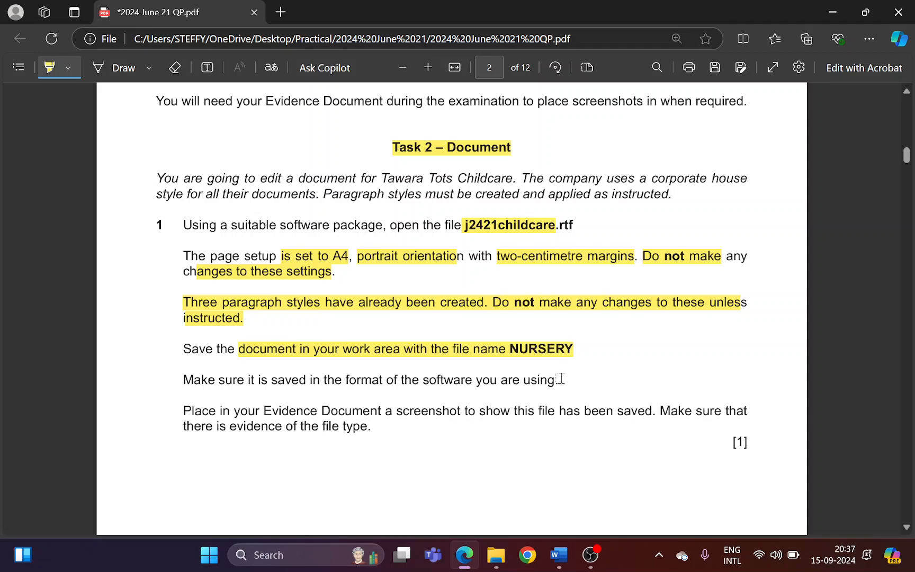
Save the j2421childcare document in Word as a Word Document named NURSERY in the 2024 June 21 folder
left_click(558, 555)
left_click(21, 43)
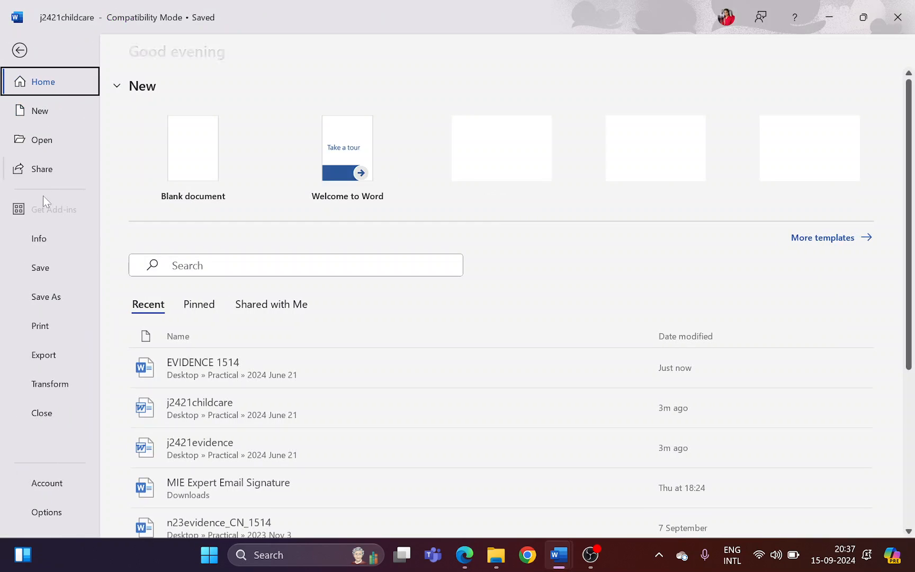
left_click(46, 297)
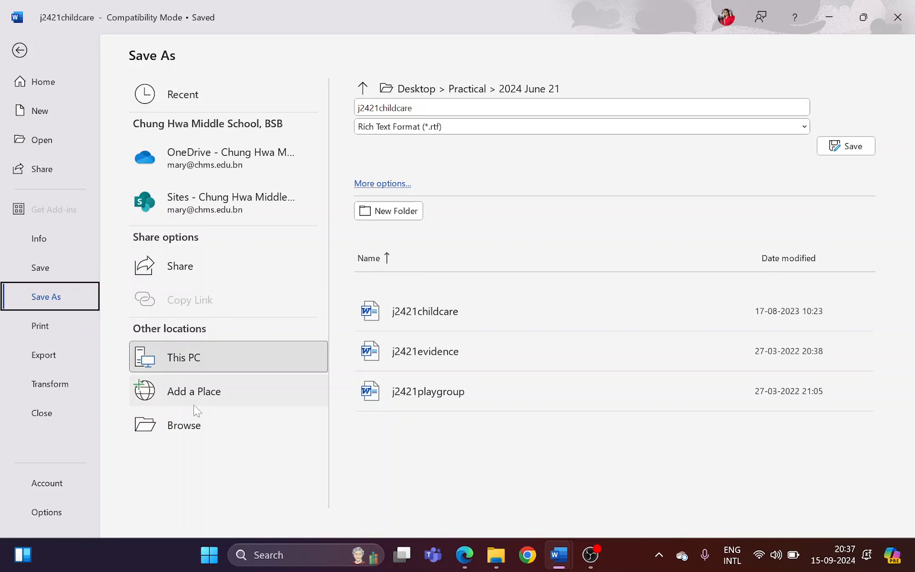
left_click(185, 425)
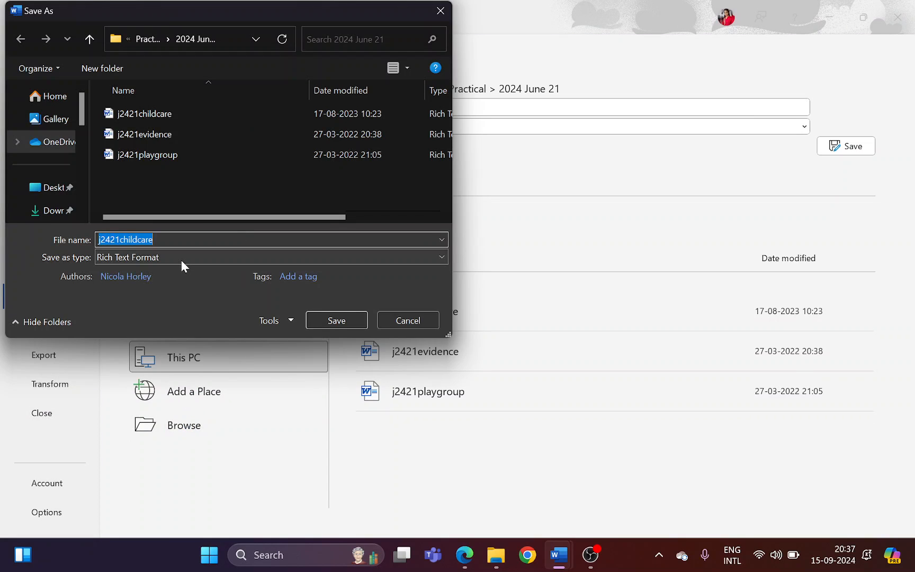
left_click(179, 258)
left_click(178, 271)
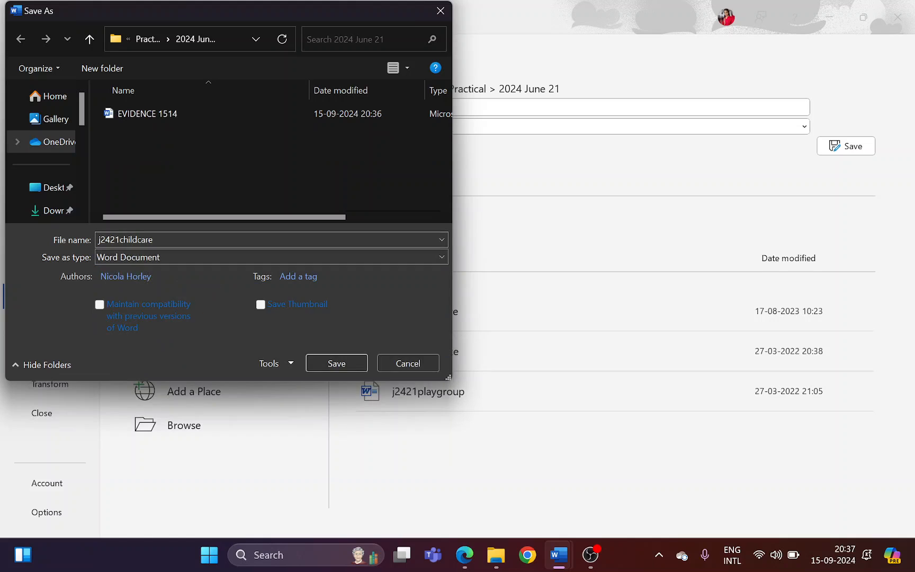
type("NU")
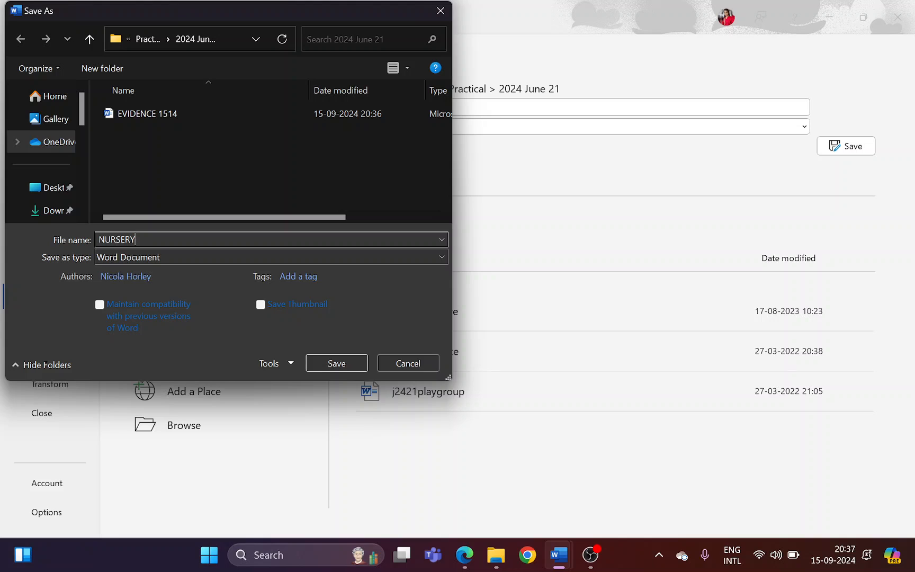
type("RSERY")
left_click(339, 363)
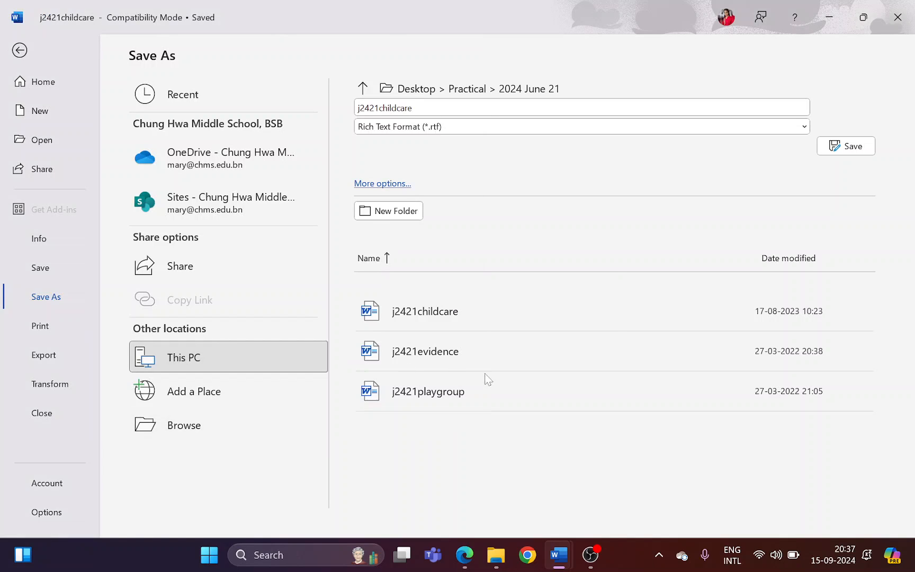
left_click(503, 313)
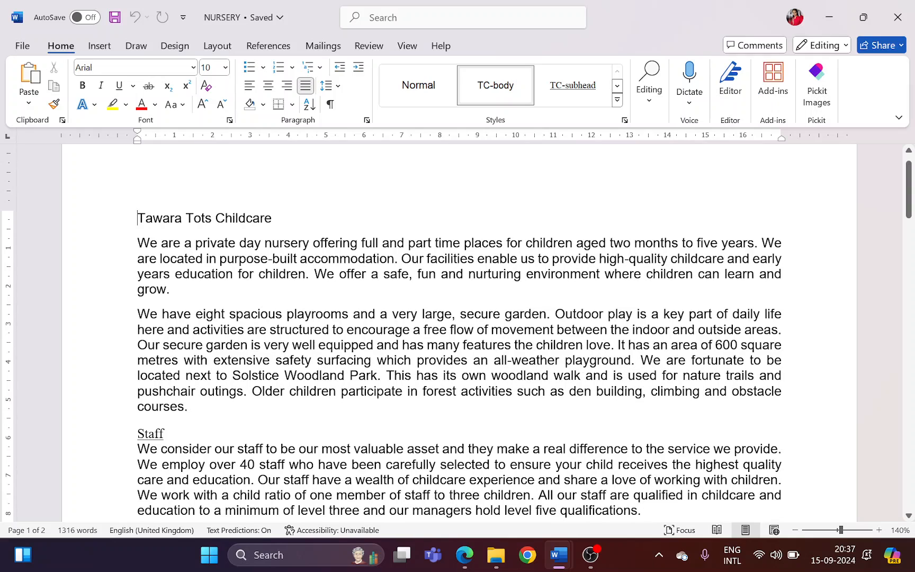
In the question paper in Edge, highlight the step 1 instructions on saving in the software's format and placing a screenshot showing the file type
key("alt+Tab")
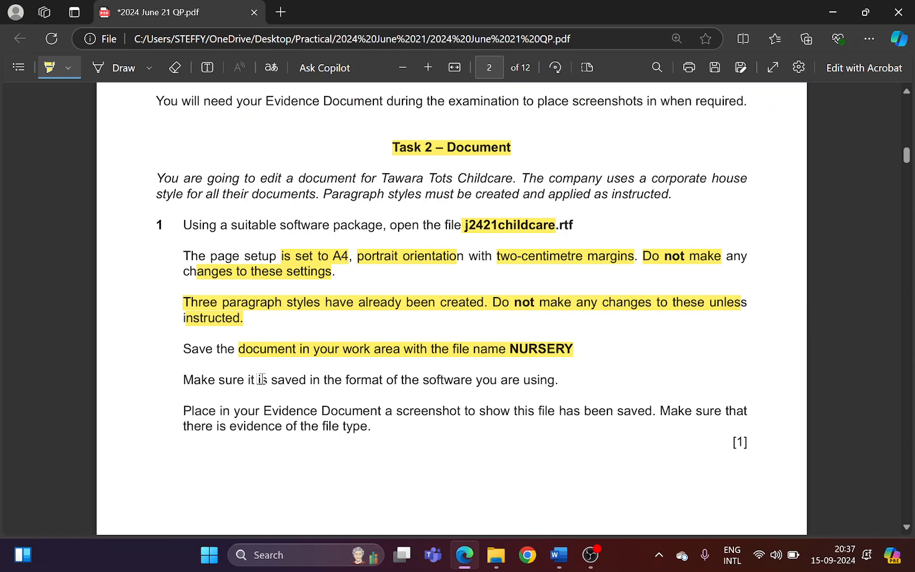
left_click_drag(194, 380, 522, 389)
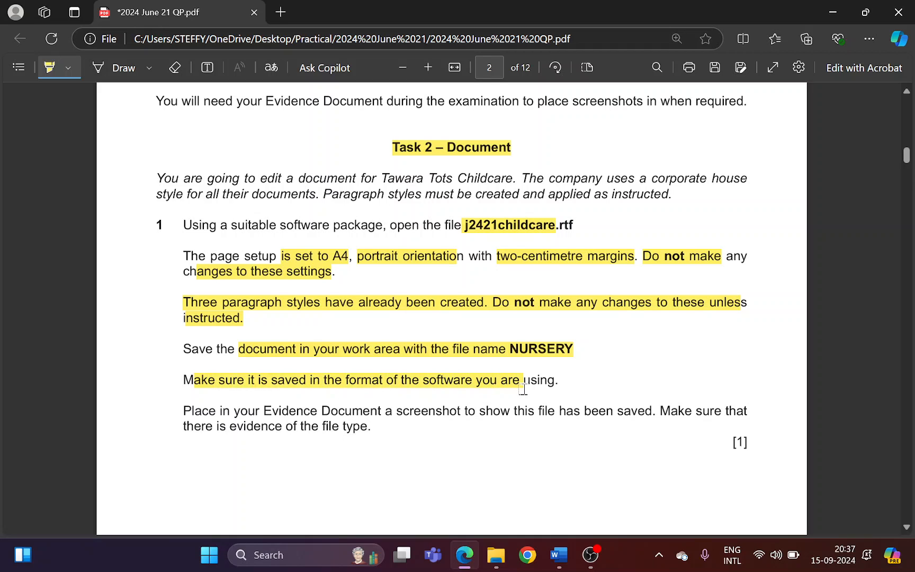
scroll(370, 391, "down", 1)
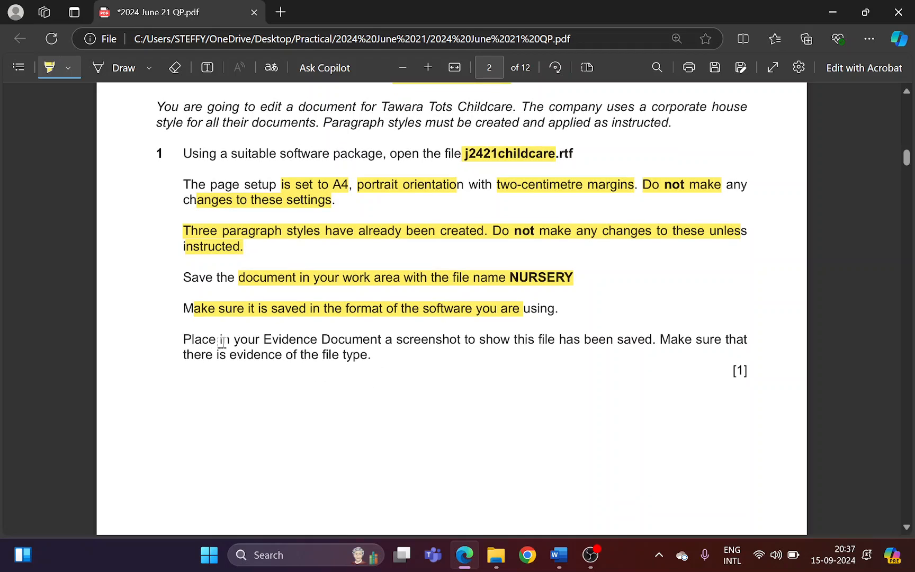
mouse_move(204, 339)
left_mouse_down()
mouse_move(501, 351)
mouse_move(686, 336)
mouse_move(325, 356)
mouse_move(368, 361)
left_mouse_up()
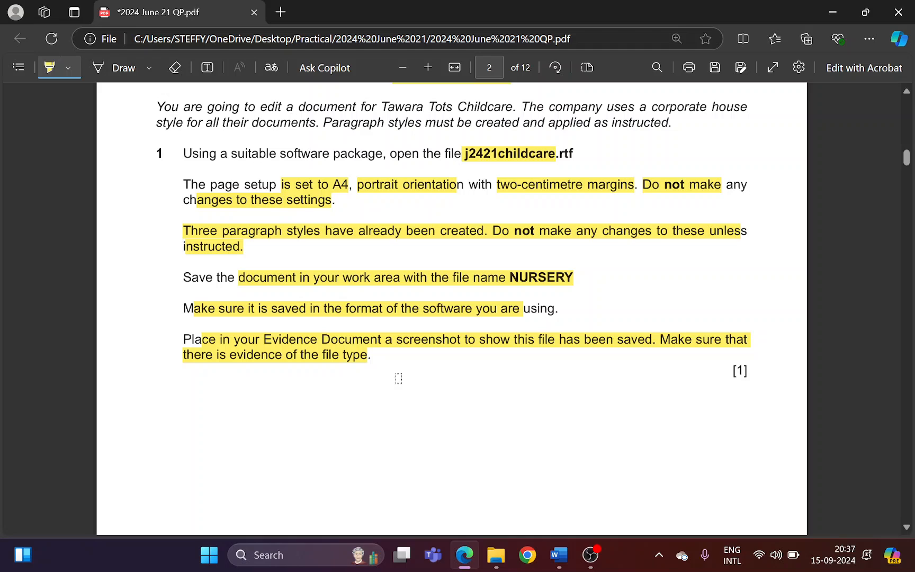
In File Explorer, capture a screenshot of the 2024 June 21 file list with NURSERY selected and the Type column widened for full file types
left_click(501, 562)
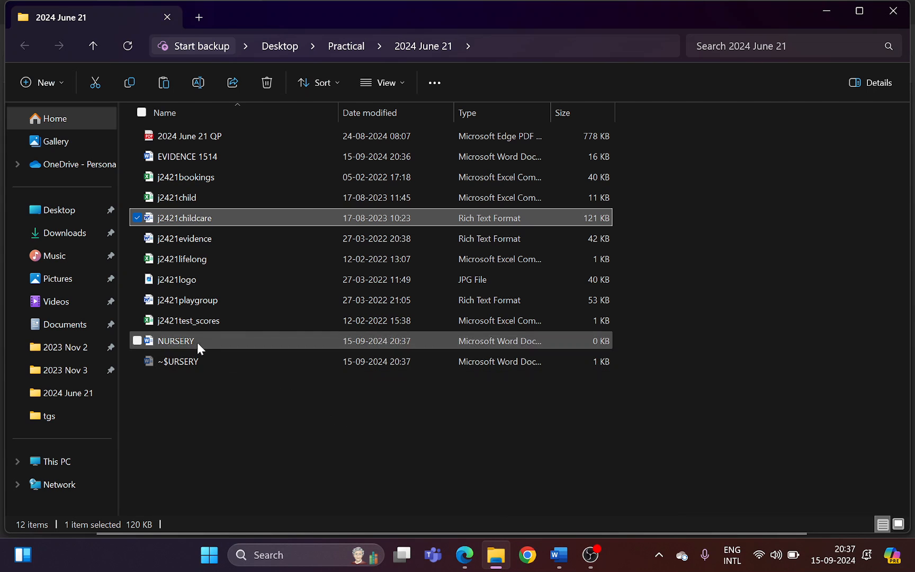
left_click(185, 340)
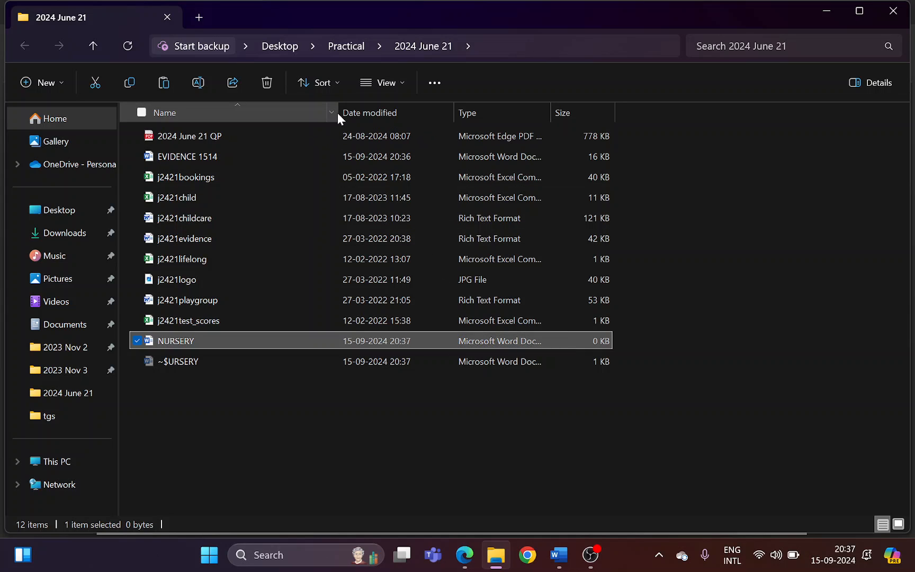
left_click_drag(337, 109, 241, 111)
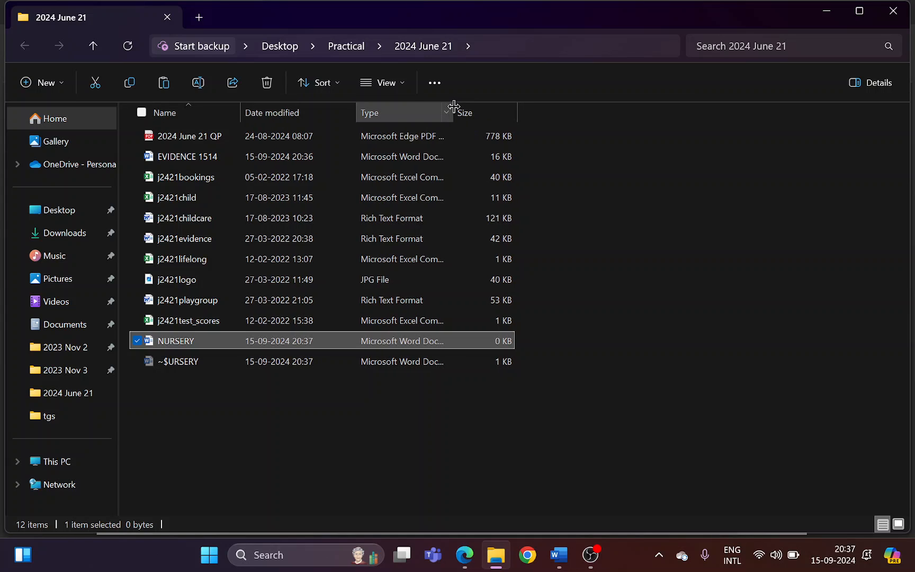
left_click_drag(453, 105, 502, 106)
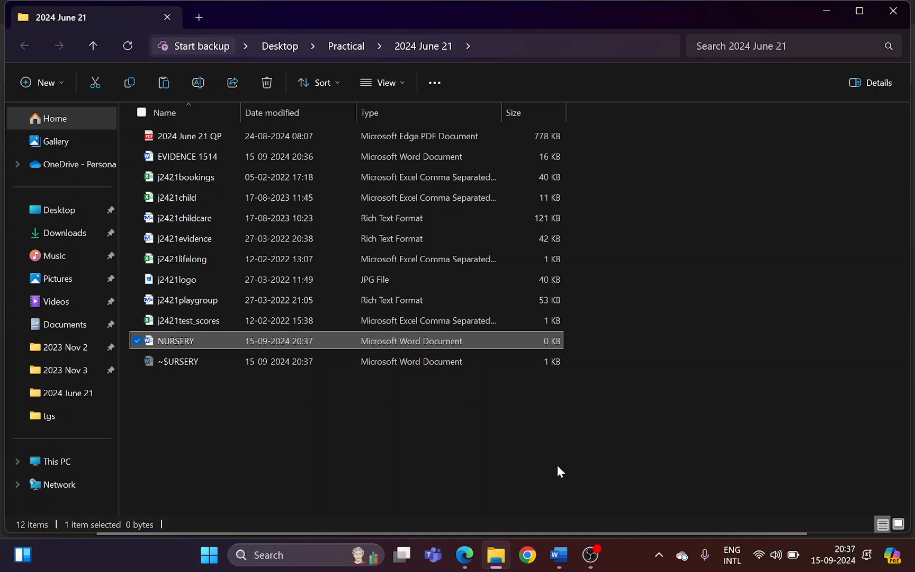
key("super+shift+s")
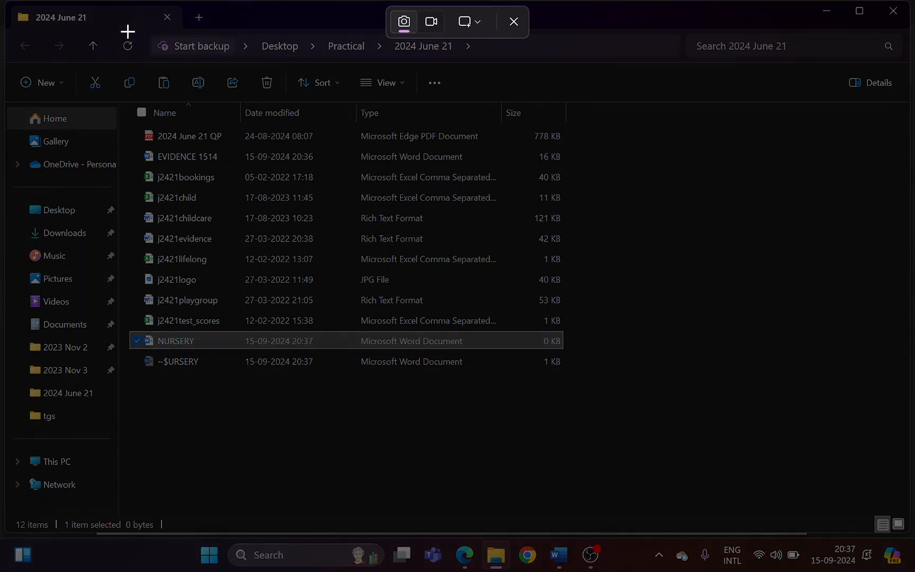
left_click_drag(126, 29, 568, 378)
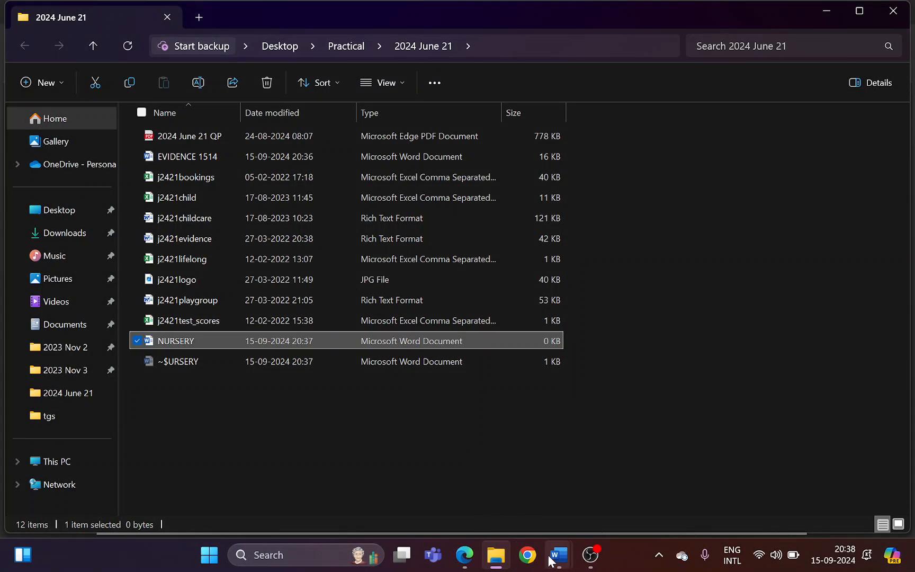
Paste the file list screenshot under "Step 1 evidence:" in the evidence document in Word and save the document
mouse_move(550, 560)
left_click(476, 466)
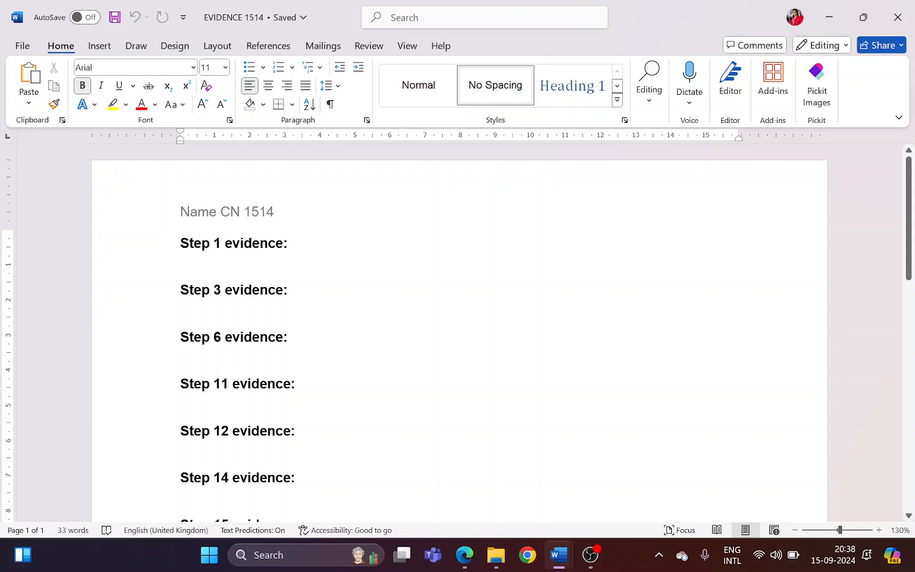
left_click(181, 259)
key("ctrl+v")
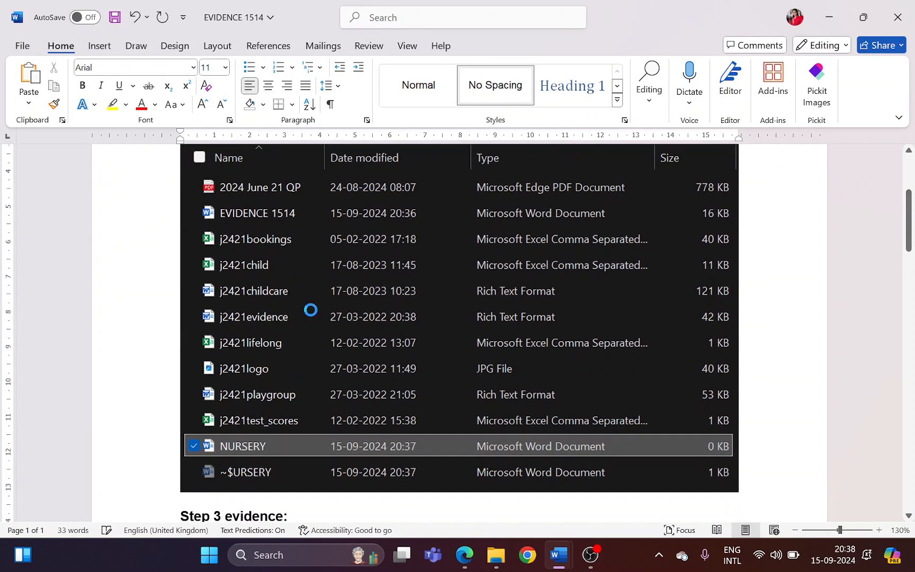
scroll(347, 353, "up", 3)
scroll(345, 356, "up", 1)
scroll(346, 355, "down", 6)
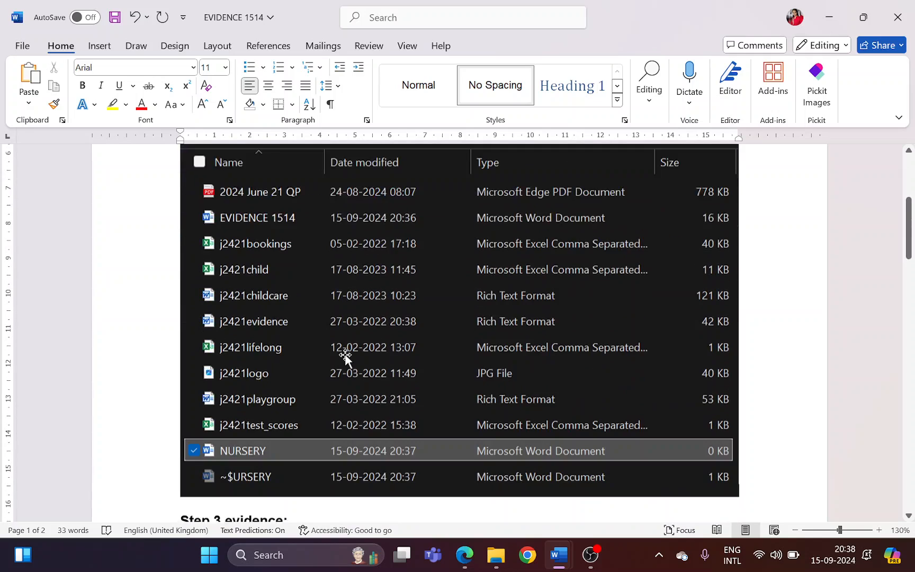
key("ctrl+s")
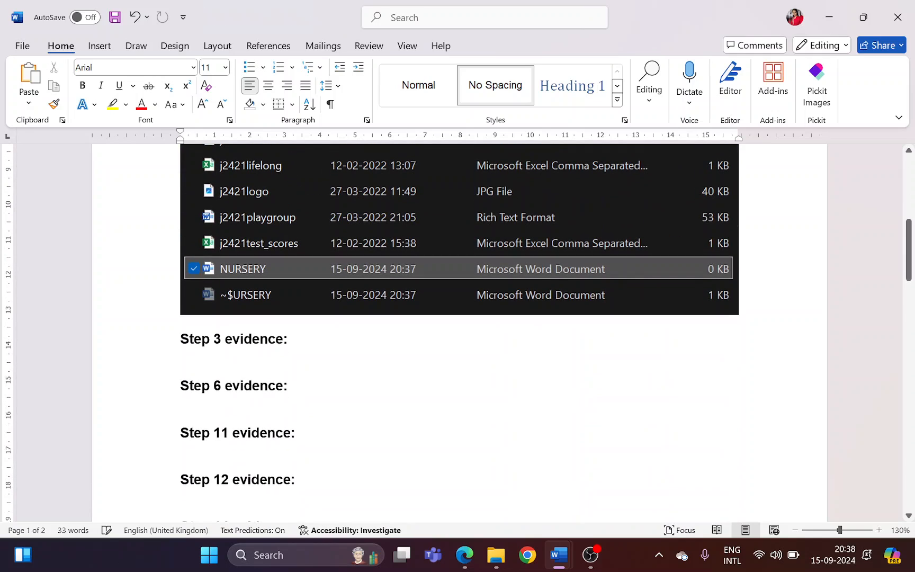
In the question paper in Edge, highlight the step 2 instruction "Place in the NURSERY document" and the word "header"
mouse_move(563, 556)
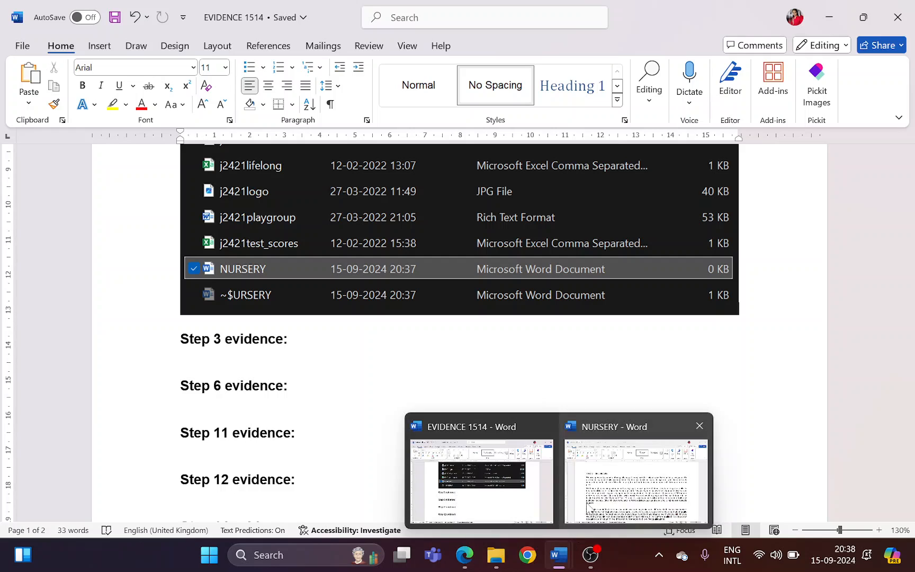
left_click(635, 466)
left_click(464, 555)
scroll(308, 420, "down", 10)
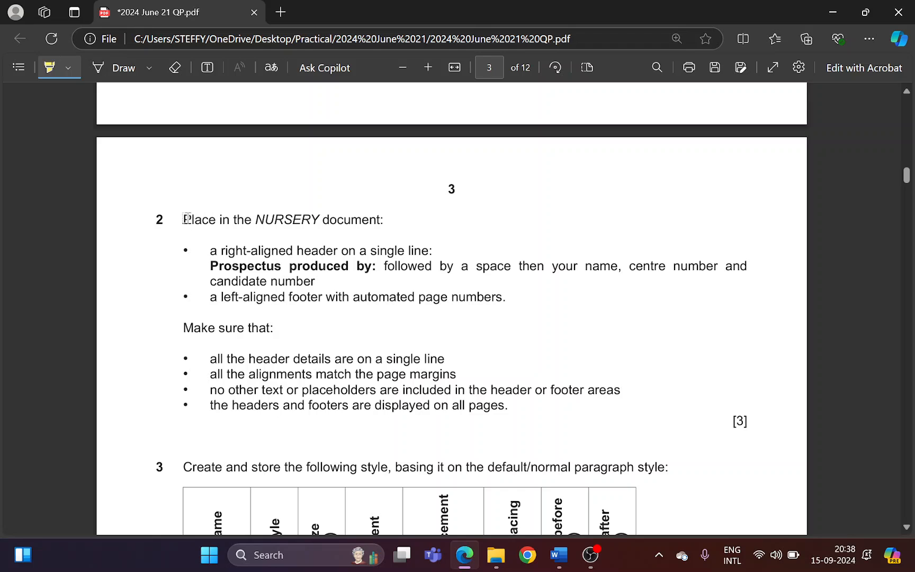
left_click_drag(186, 219, 369, 219)
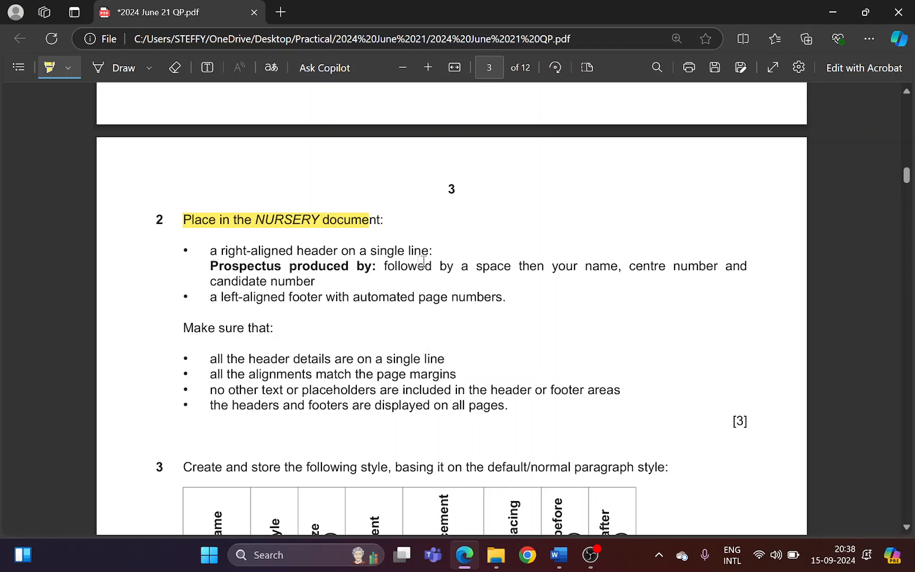
left_click_drag(301, 251, 331, 253)
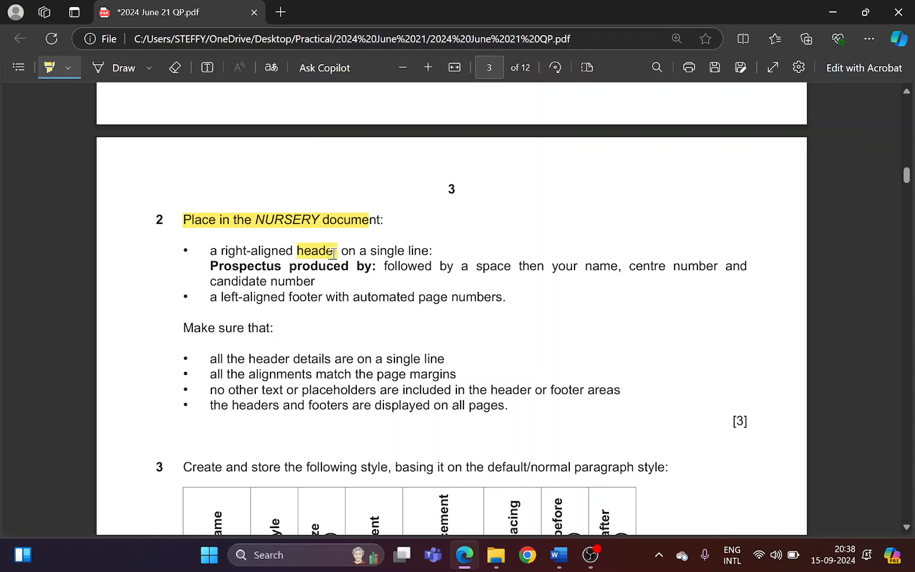
Insert a Blank (Three Columns) header in the NURSERY document in Word
key("alt+Tab")
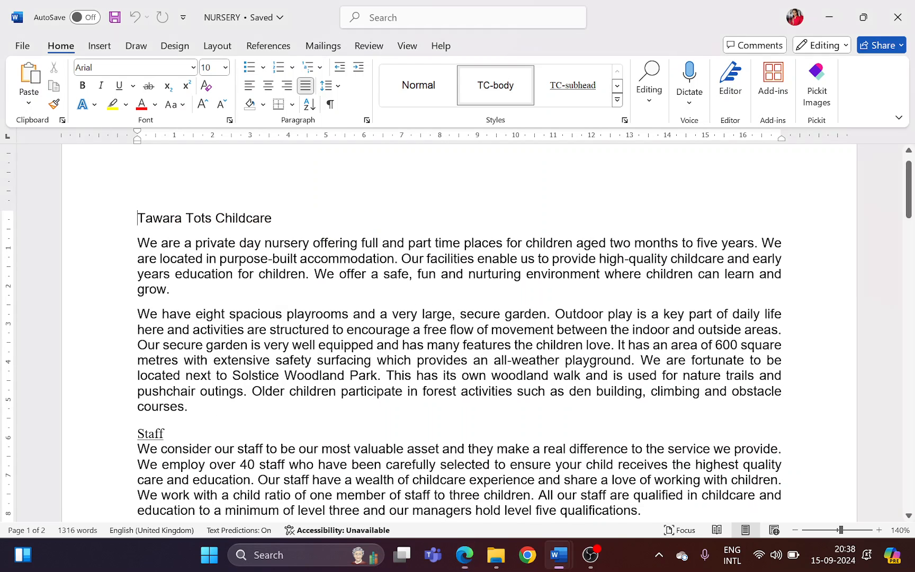
left_click(100, 46)
left_click(551, 68)
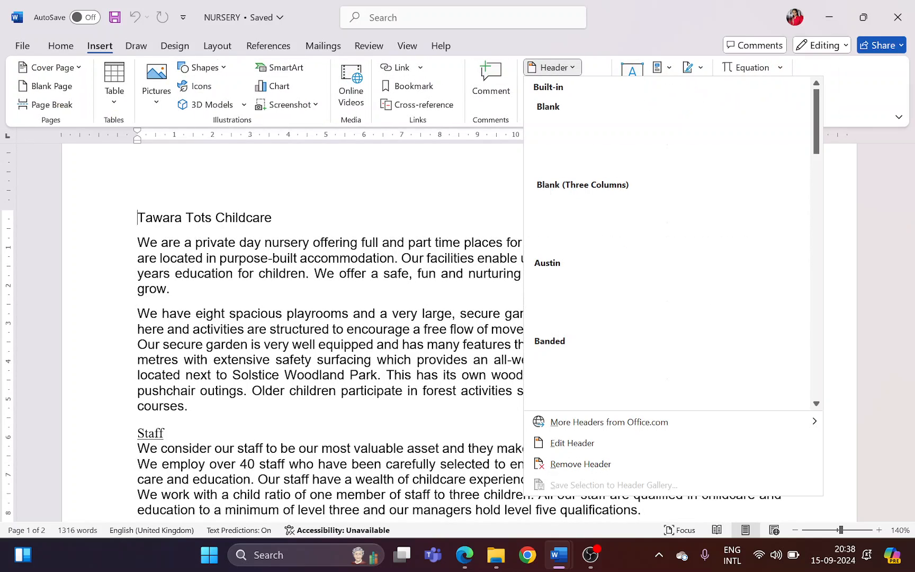
left_click(623, 226)
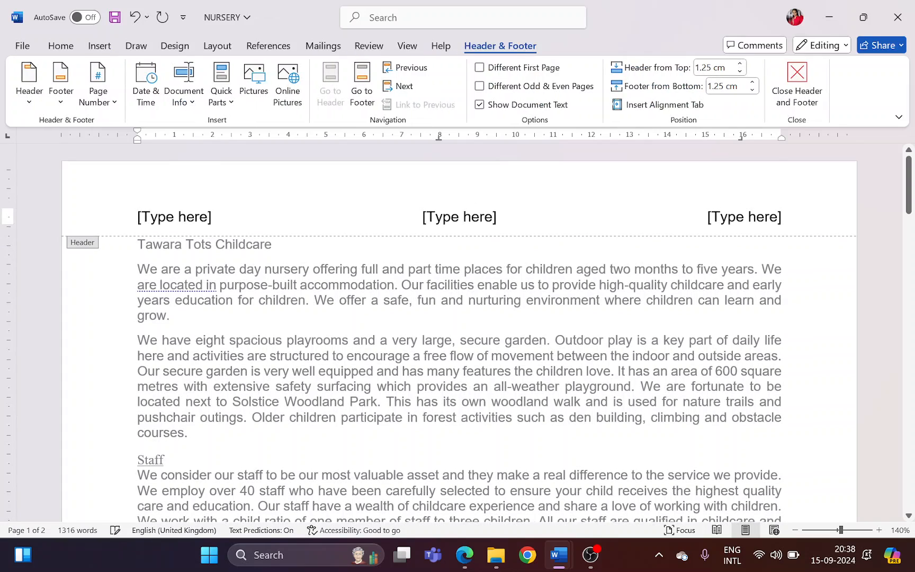
In the question paper in Edge, highlight the header's right alignment, single line and "Prospectus produced by:" text requirements
key("alt+Tab")
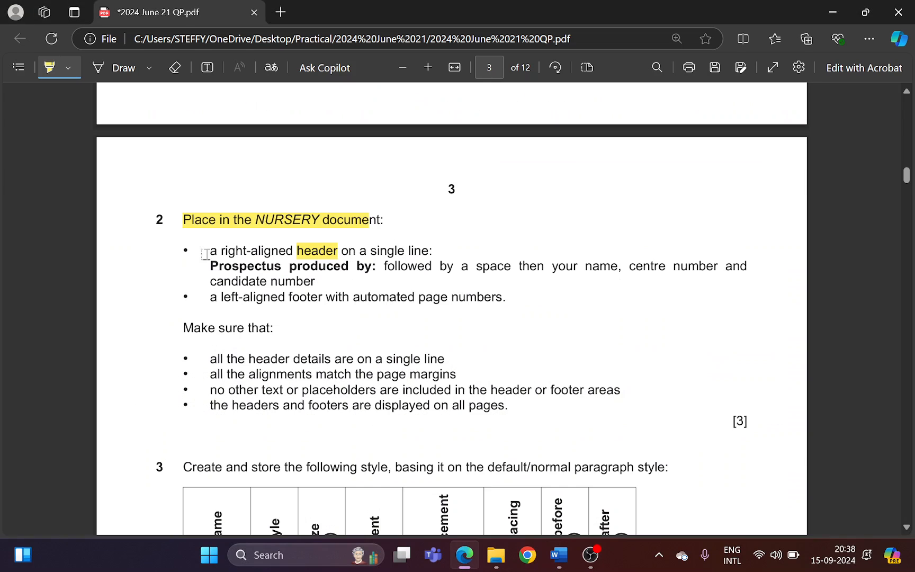
left_click_drag(205, 253, 290, 250)
left_click_drag(371, 250, 429, 251)
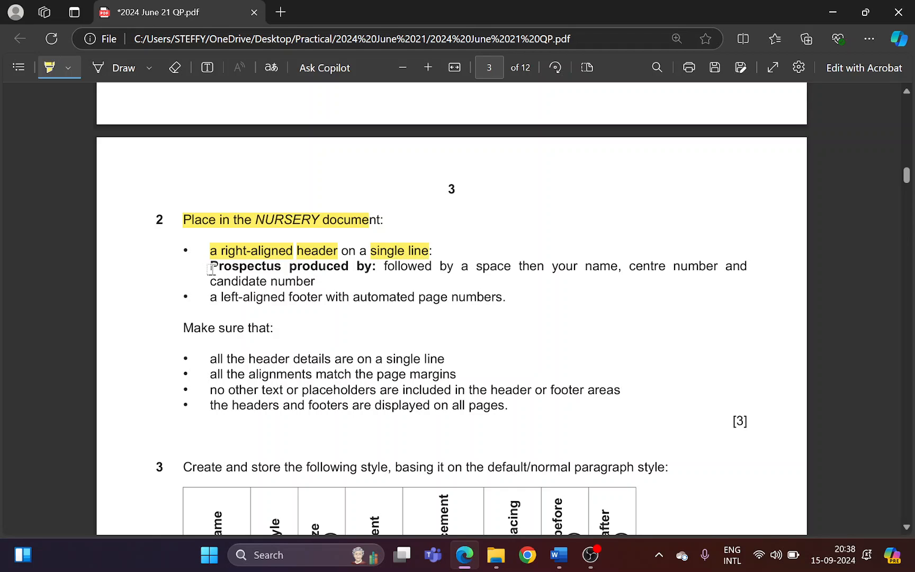
mouse_move(211, 269)
left_mouse_down()
mouse_move(441, 273)
mouse_move(546, 260)
mouse_move(634, 264)
mouse_move(255, 264)
mouse_move(318, 282)
left_mouse_up()
Replace the right-aligned header placeholder in the NURSERY document in Word with "Prospectus produced by:" followed by a space, checking the wording in the paper
key("alt+Tab")
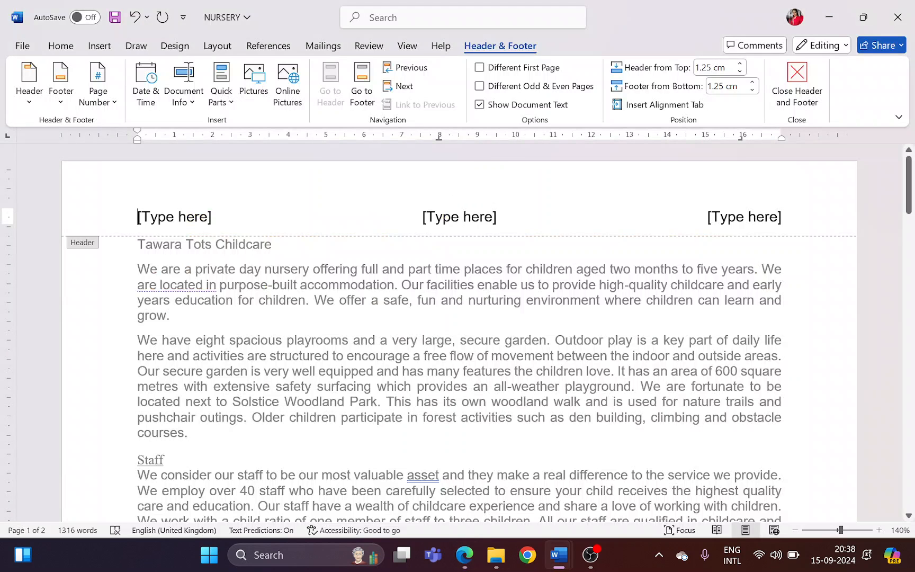
left_click(727, 223)
type("Pr")
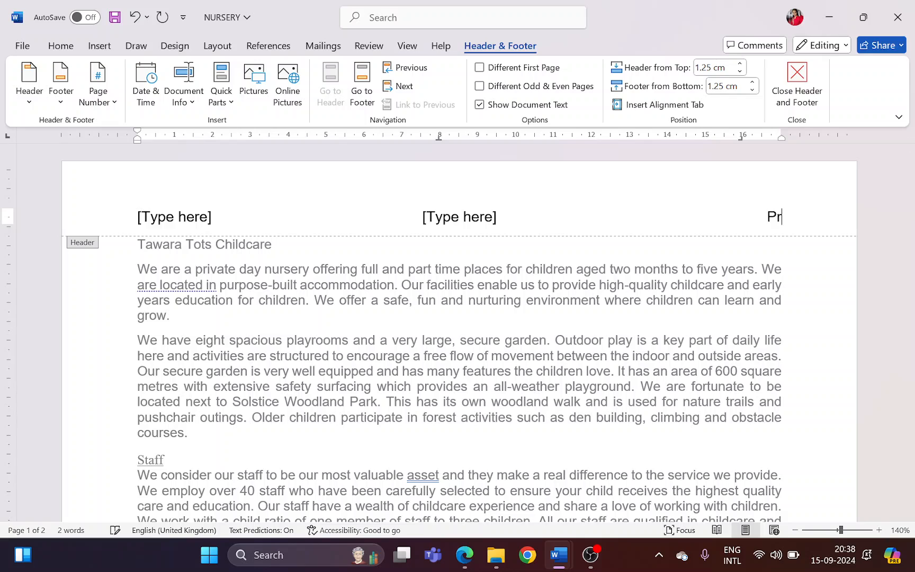
type("ospectus")
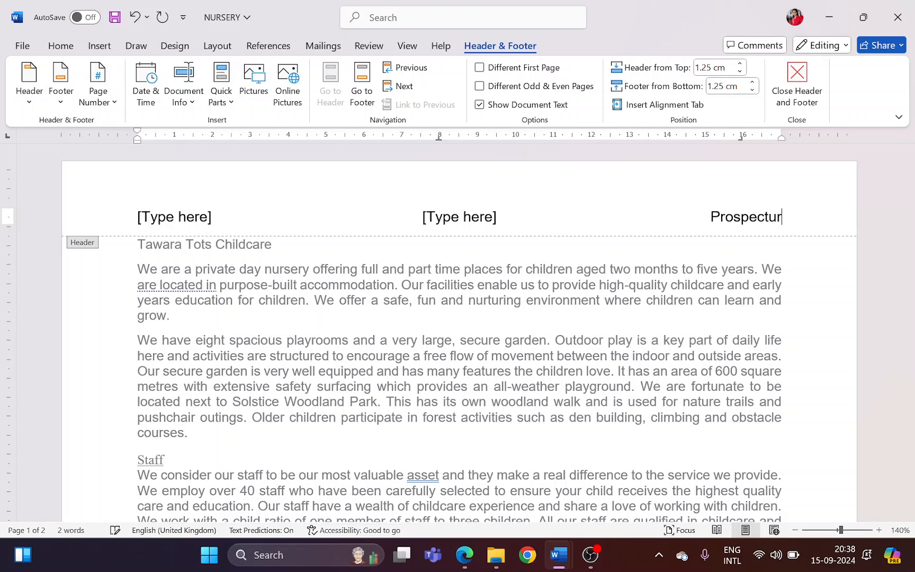
type(" produced ")
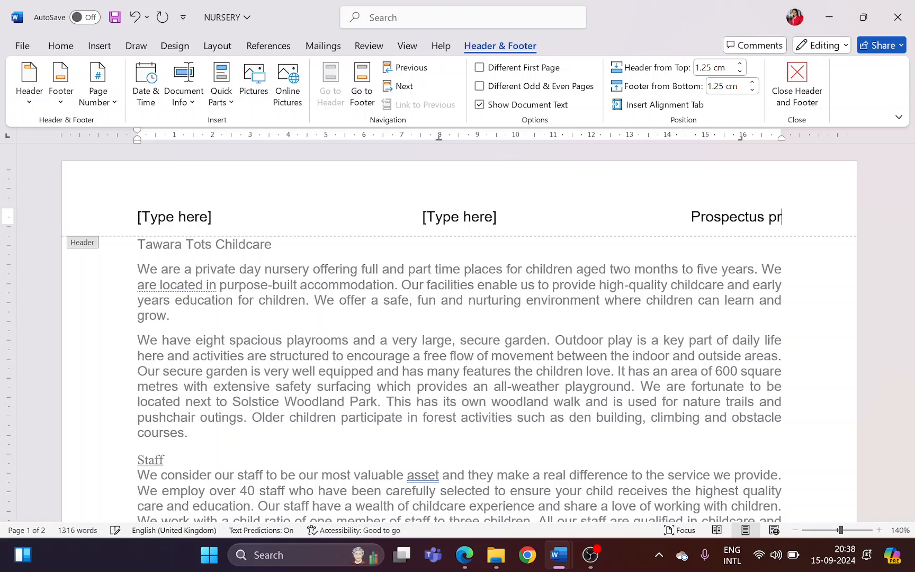
type("by")
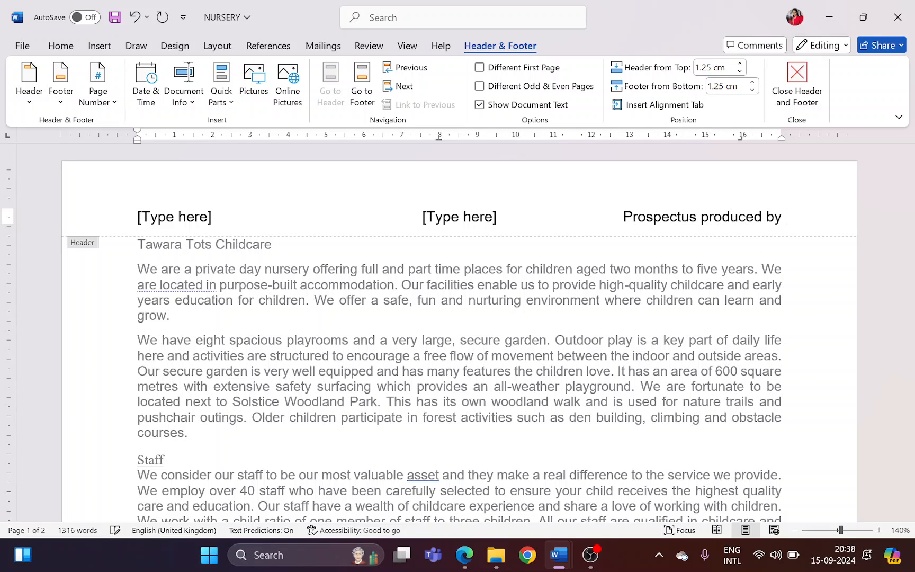
key("alt+Tab")
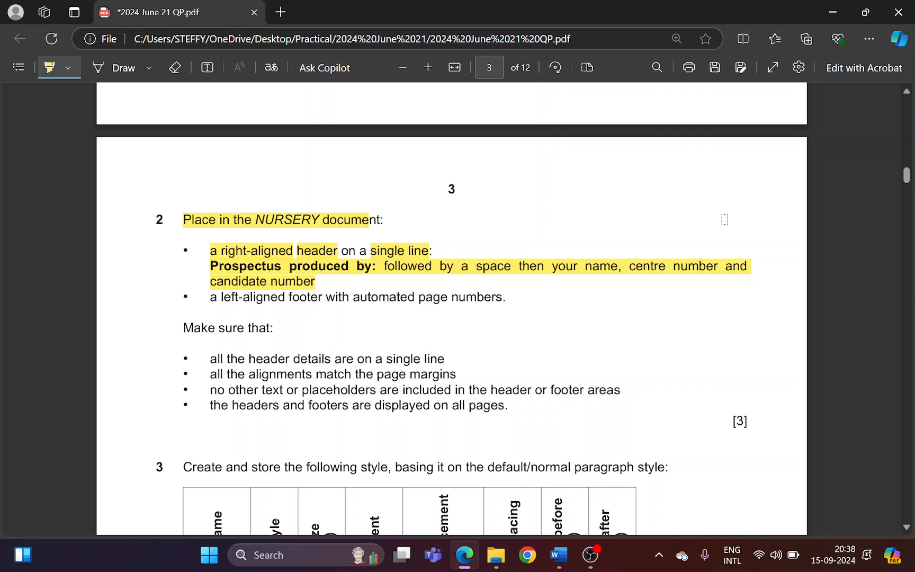
key("alt+Tab")
type(": ")
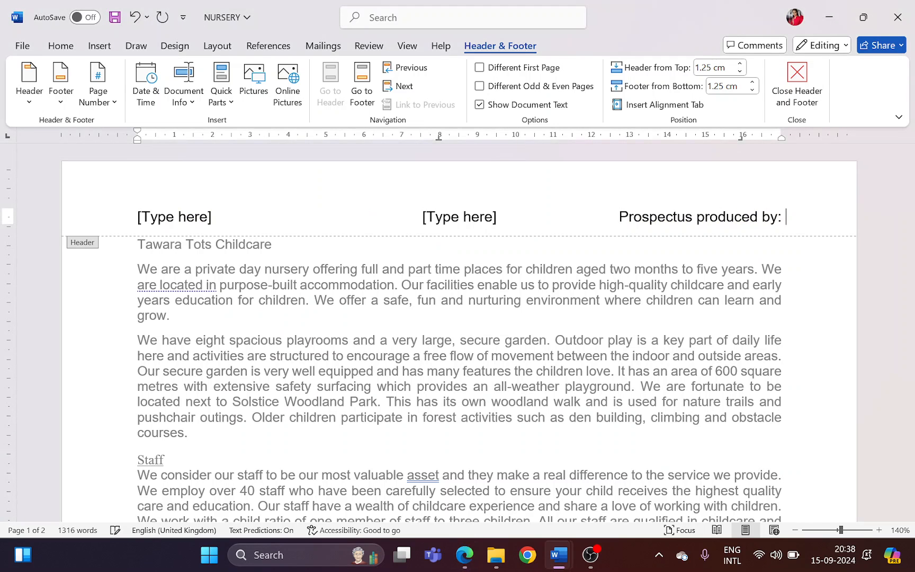
type("Name BN")
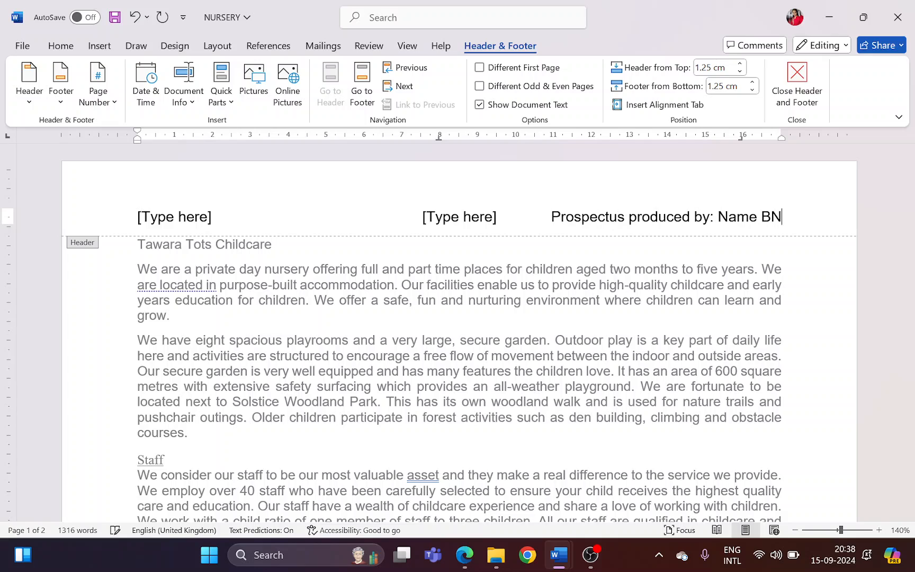
Complete the right-aligned header text with "Name CN" and the candidate number
key("BackSpace")
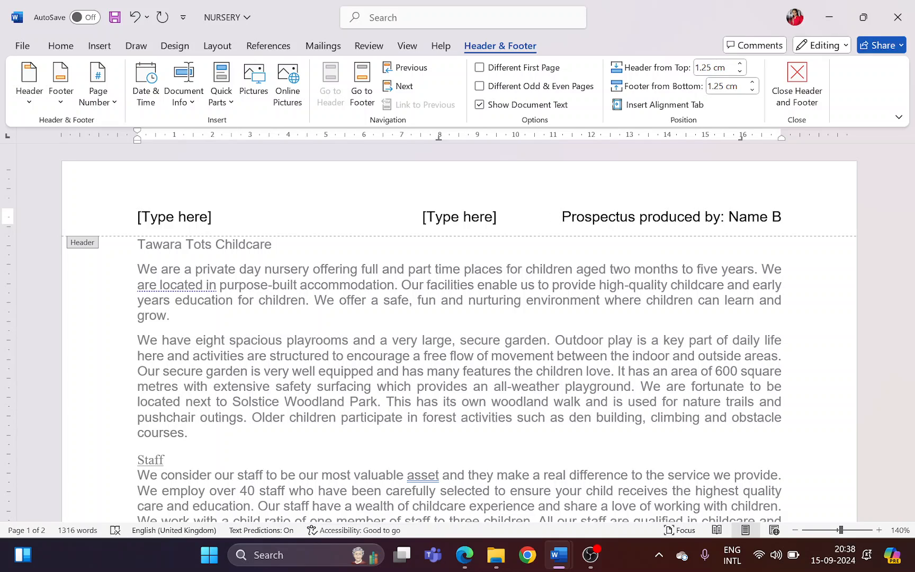
key("BackSpace")
type("CN ")
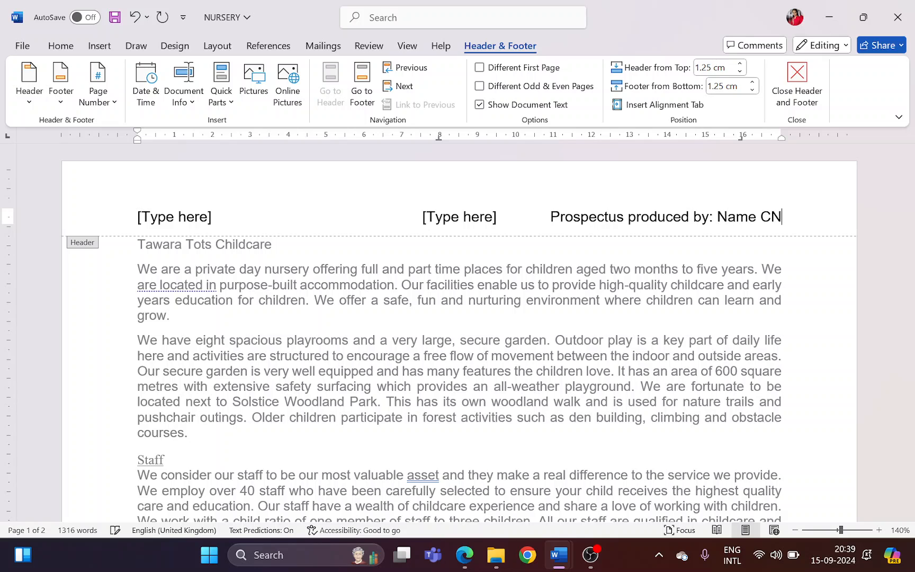
type("1514")
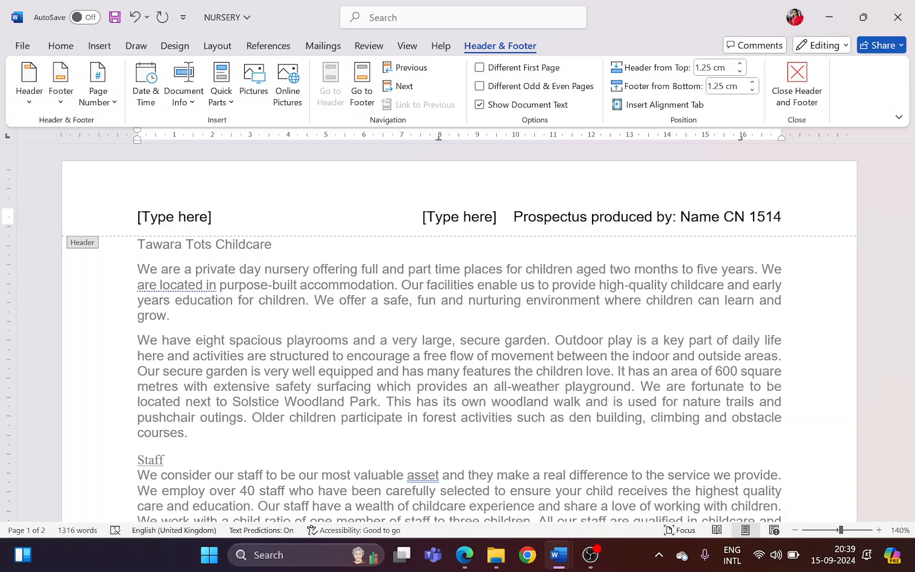
Remove the unused centre and left placeholders from the NURSERY header in Word, checking the question paper in Edge first
key("alt+Tab")
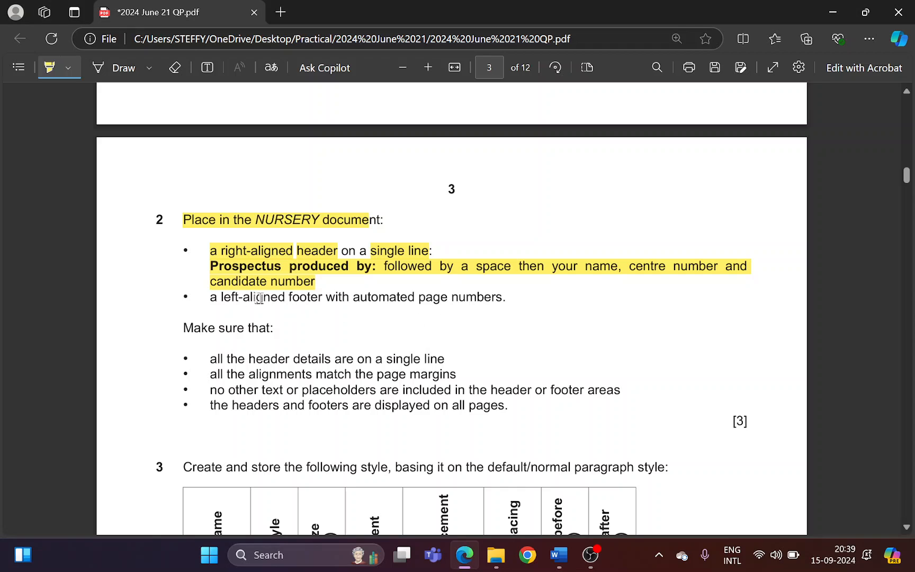
key("alt+Tab")
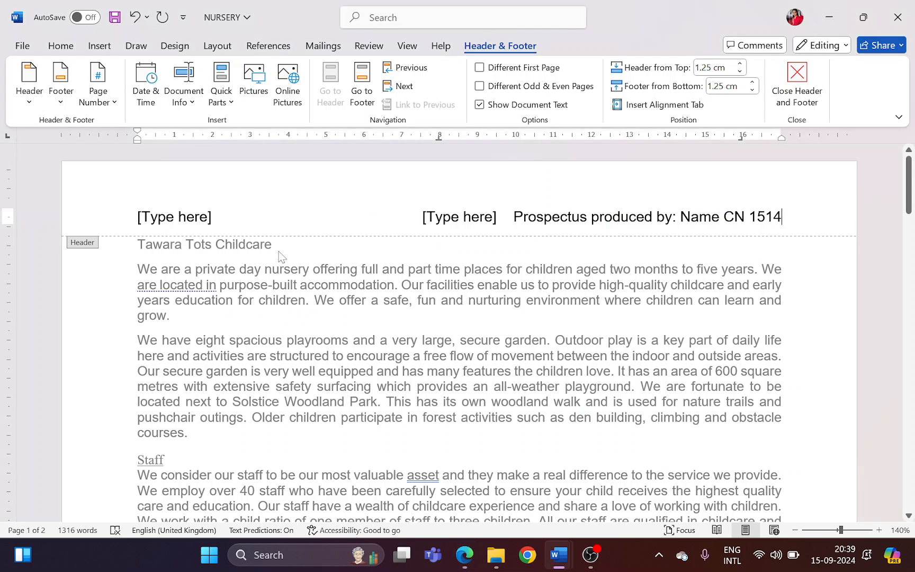
left_click(435, 216)
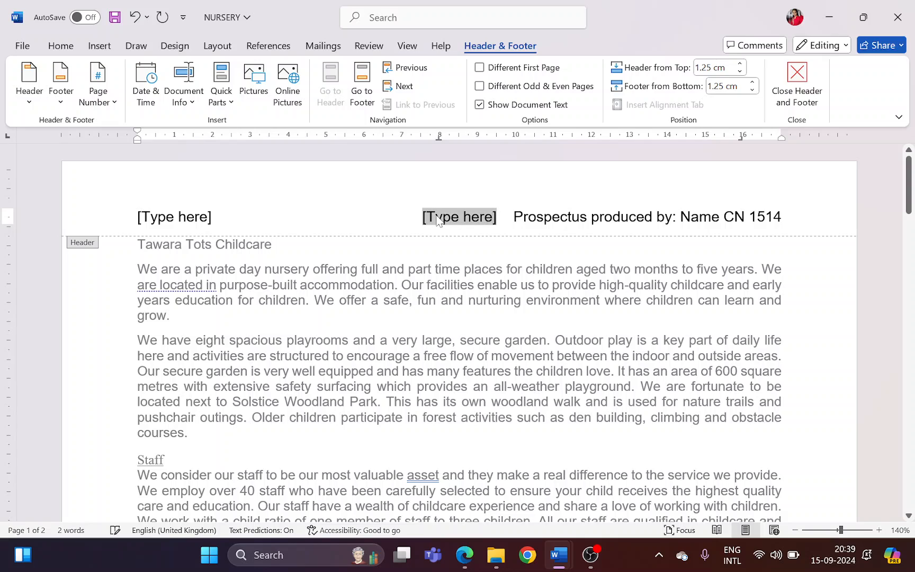
key("BackSpace")
left_click(192, 221)
key("BackSpace")
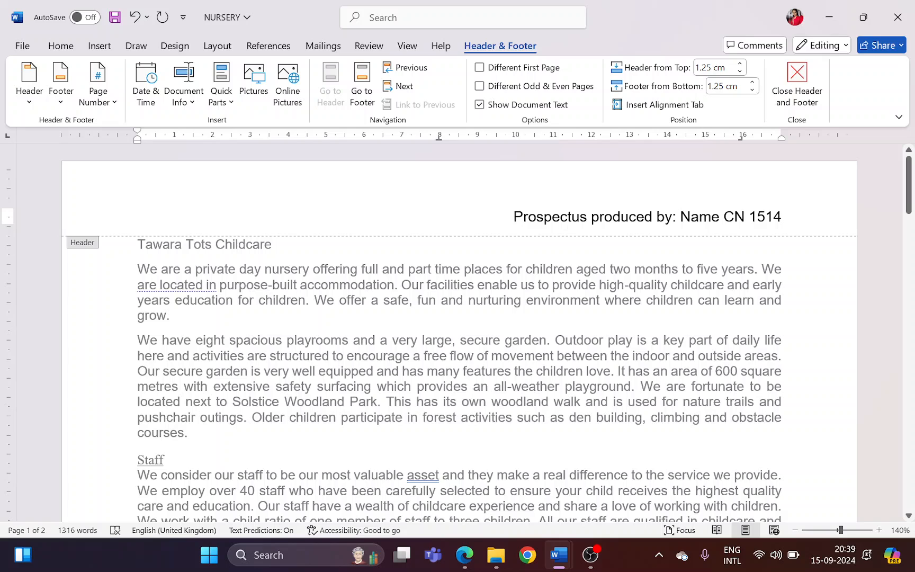
Highlight the left-aligned footer with automated page numbers requirement in the paper in Edge, and insert a Blank footer in the NURSERY document in Word
key("alt+Tab")
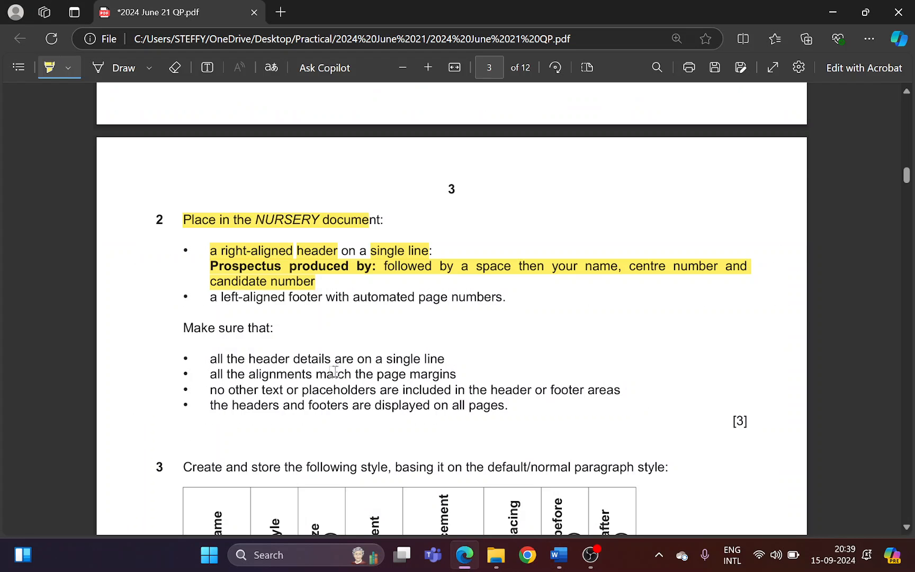
left_click_drag(223, 299, 482, 308)
key("alt+Tab")
left_click(61, 87)
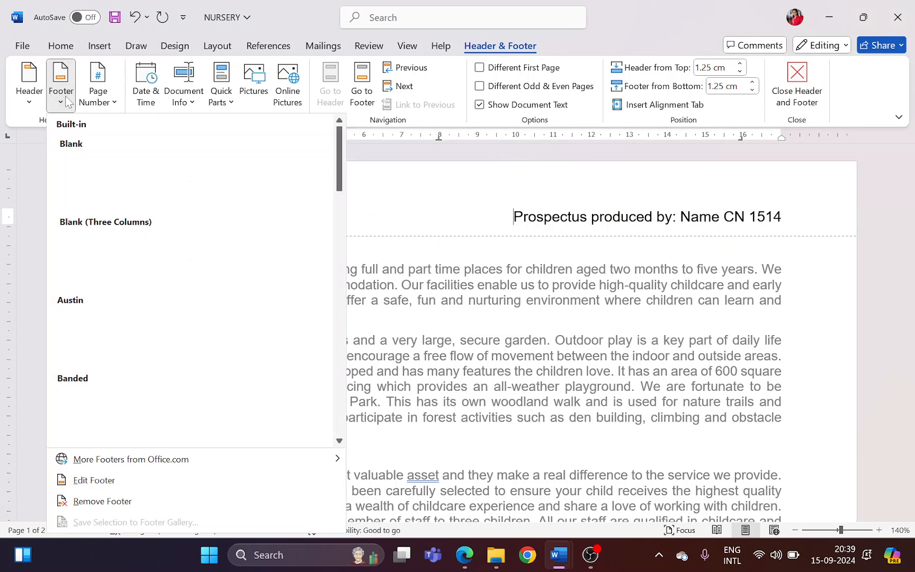
left_click(116, 188)
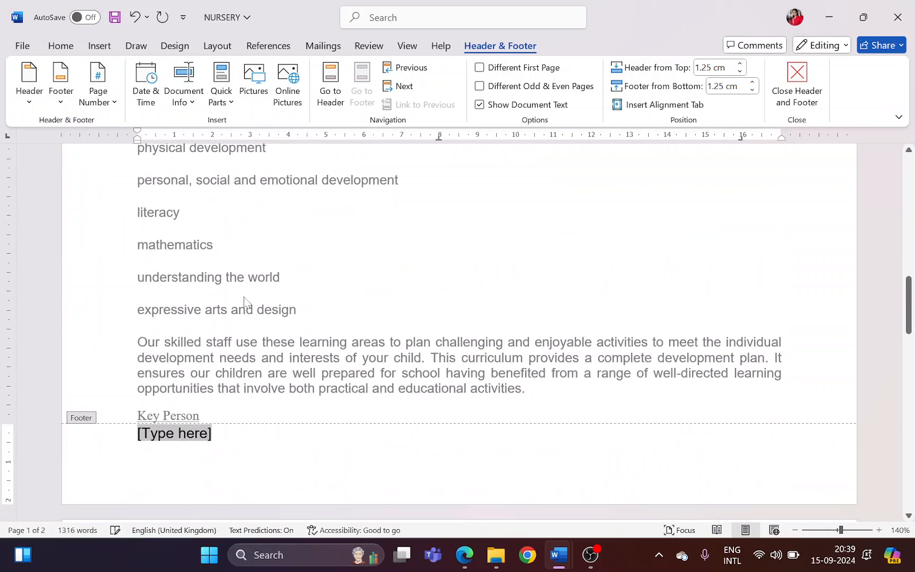
Recheck the footer requirement in Edge, replace the footer placeholder in Word with an automatic page number at the current position, and save NURSERY
key("alt+Tab")
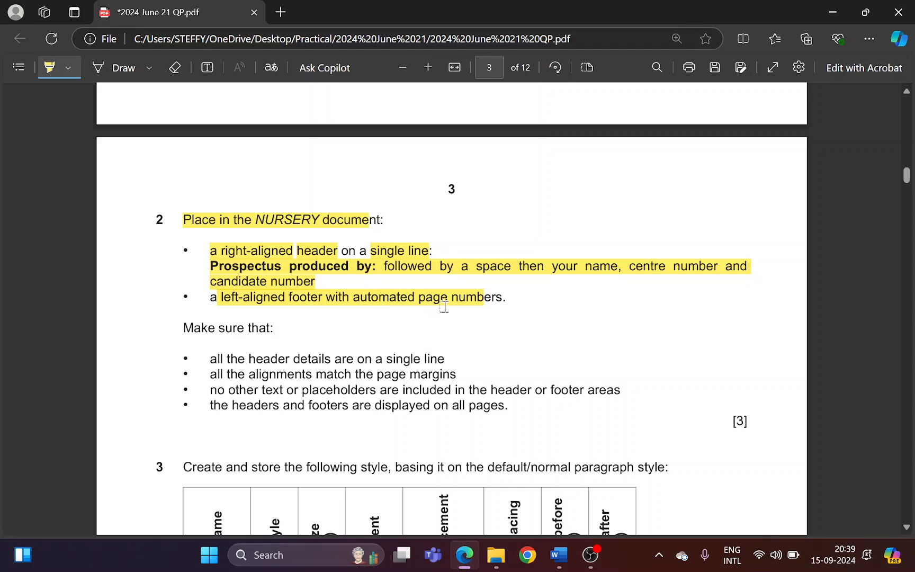
key("alt+Tab")
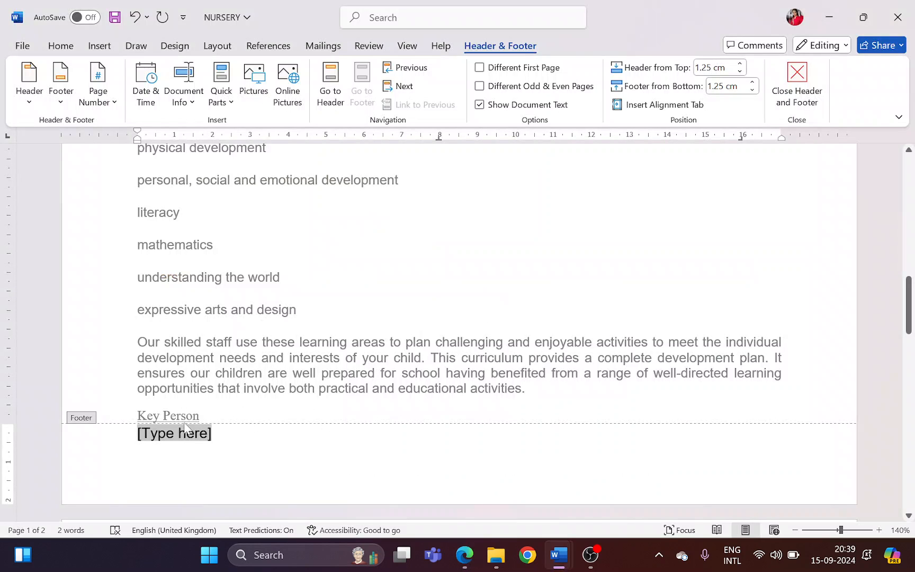
left_click(101, 102)
mouse_move(117, 192)
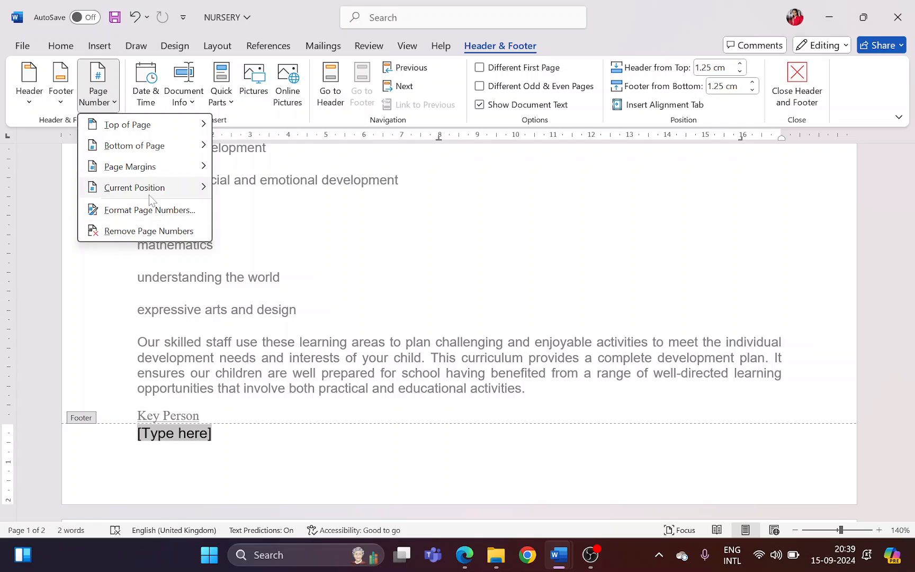
mouse_move(148, 195)
left_click(257, 234)
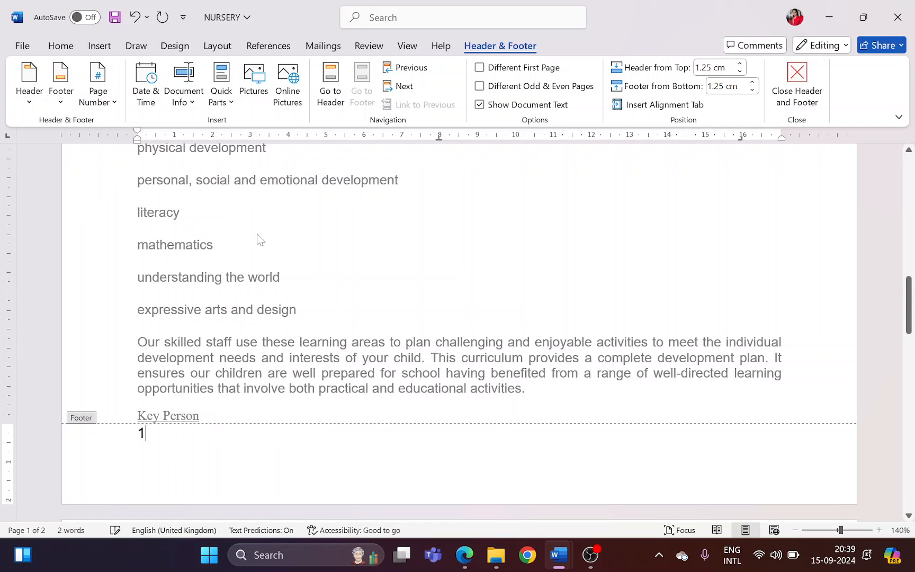
left_click(791, 97)
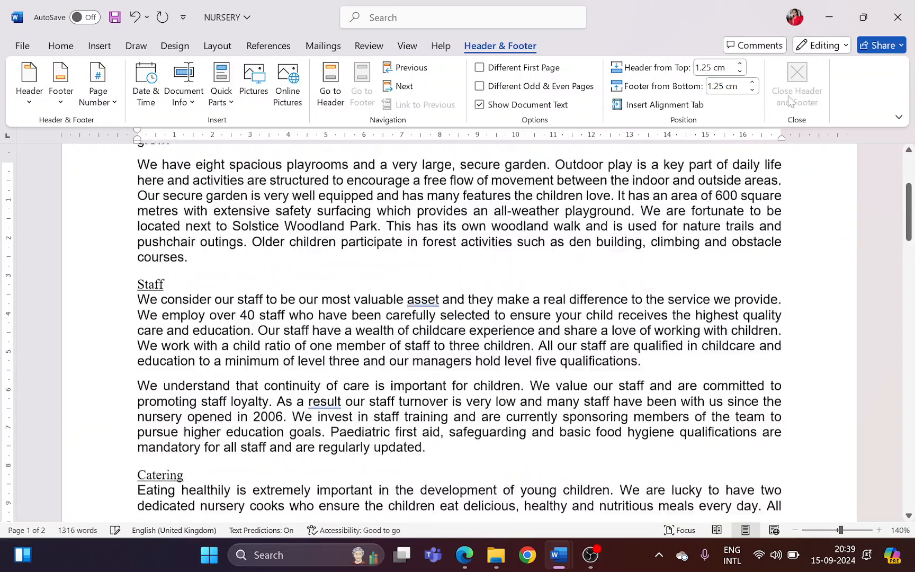
key("ctrl+s")
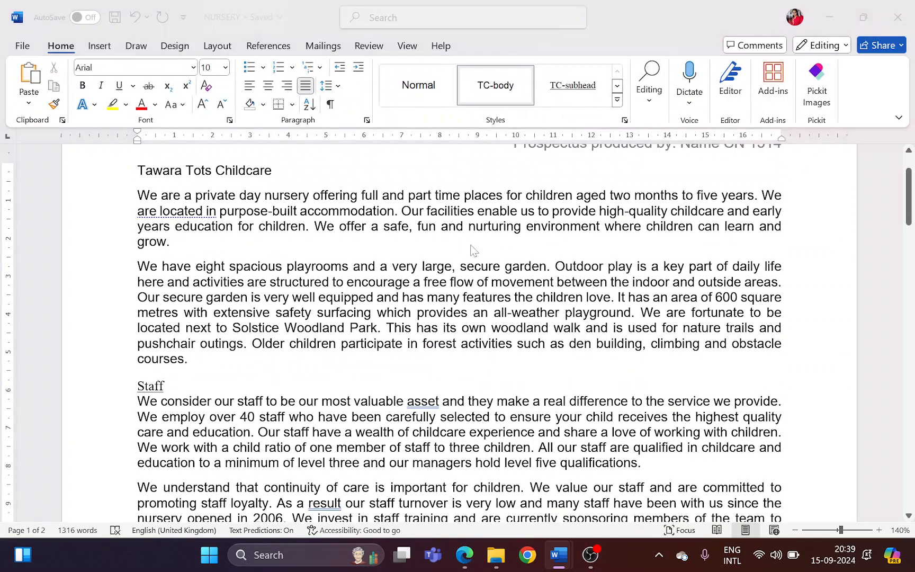
In the question paper in Edge, highlight the four "Make sure that" conditions covering single line, margin alignment, no placeholders and all pages
key("alt+Tab")
scroll(376, 315, "down", 2)
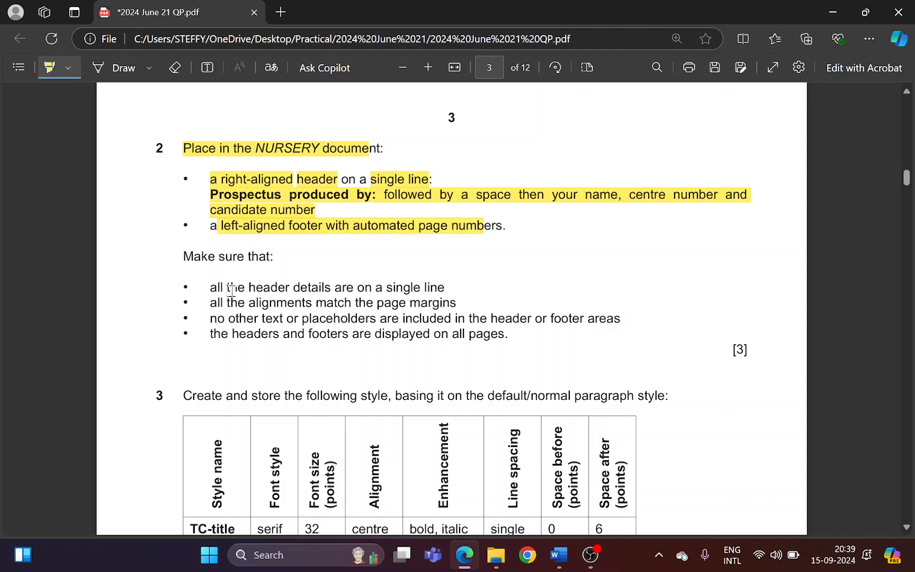
left_click_drag(230, 288, 439, 292)
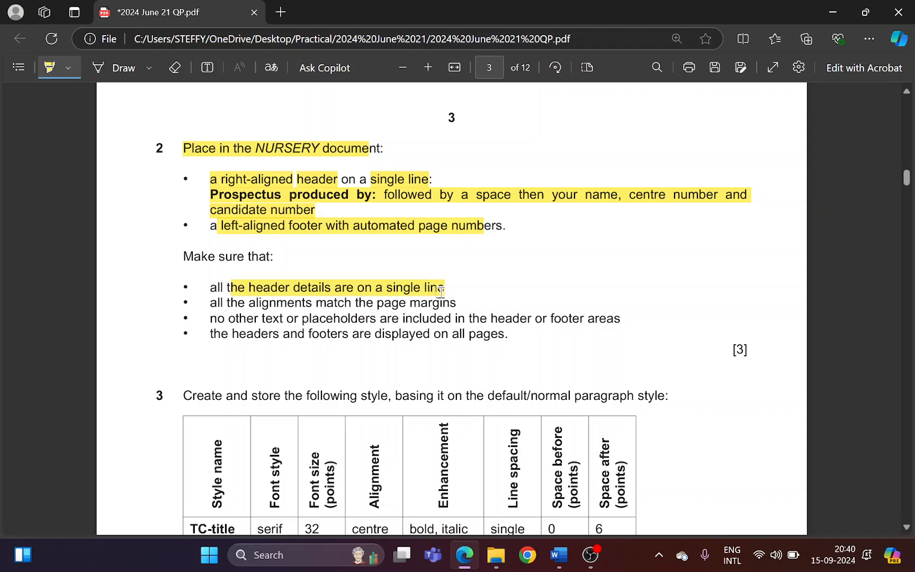
left_click_drag(245, 303, 440, 305)
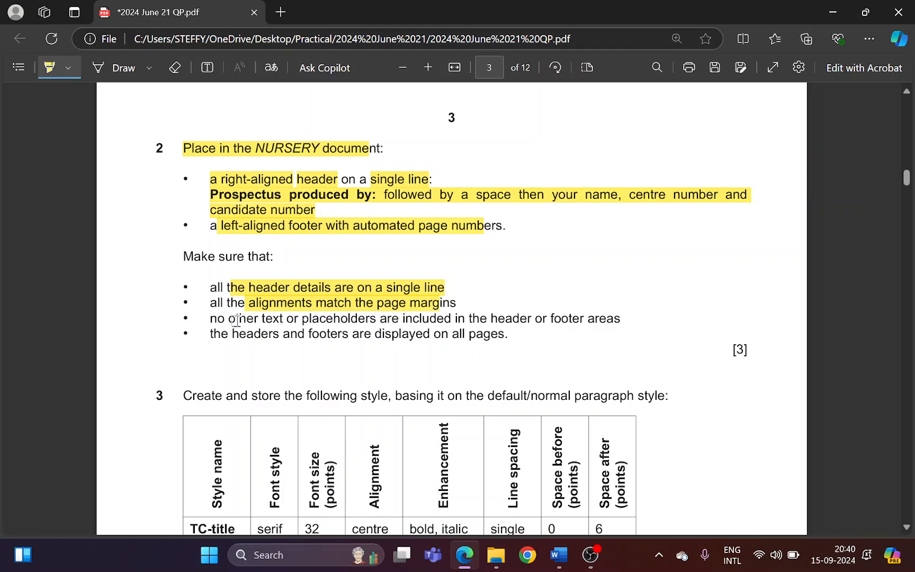
left_click_drag(236, 320, 610, 314)
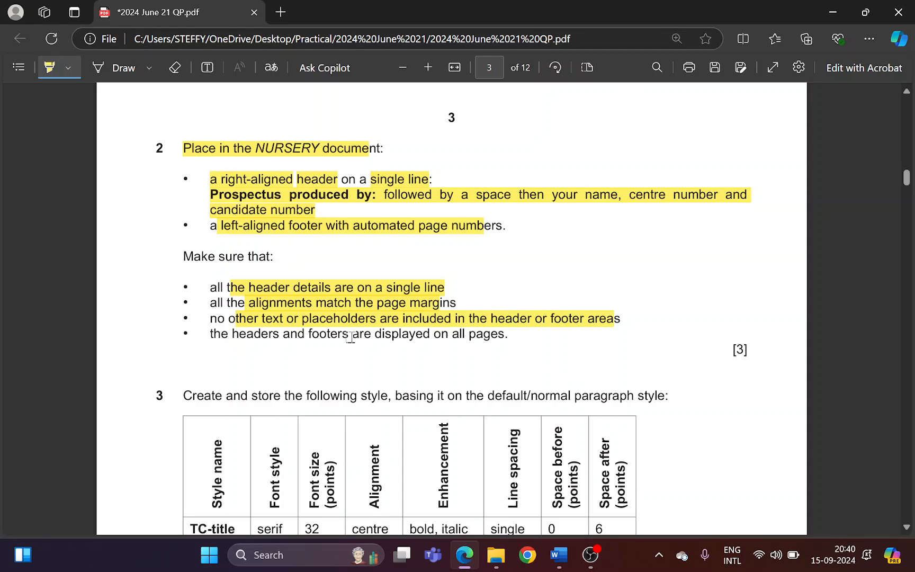
left_click_drag(231, 338, 501, 334)
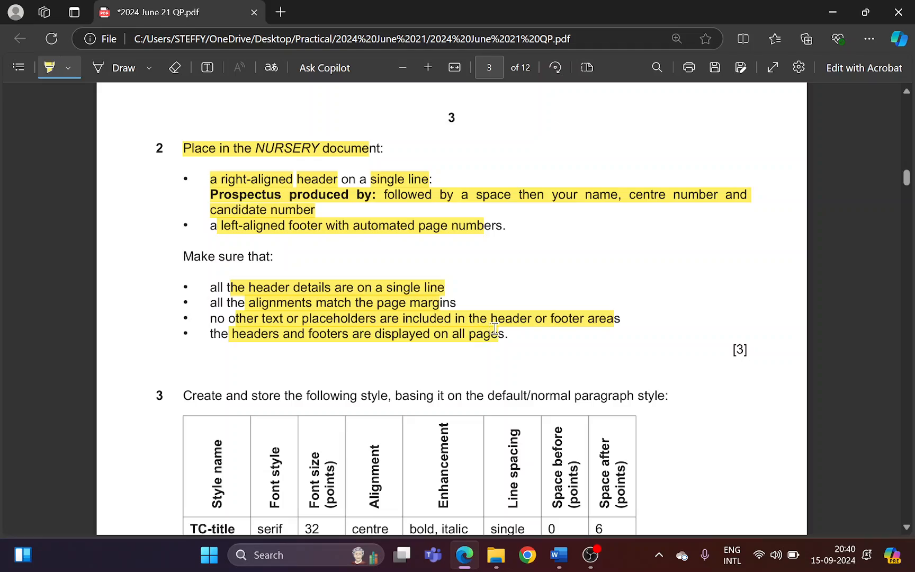
Check the header and the footer page number on both pages of the NURSERY document in Word
key("alt+Tab")
scroll(535, 220, "up", 2)
scroll(535, 220, "down", 6)
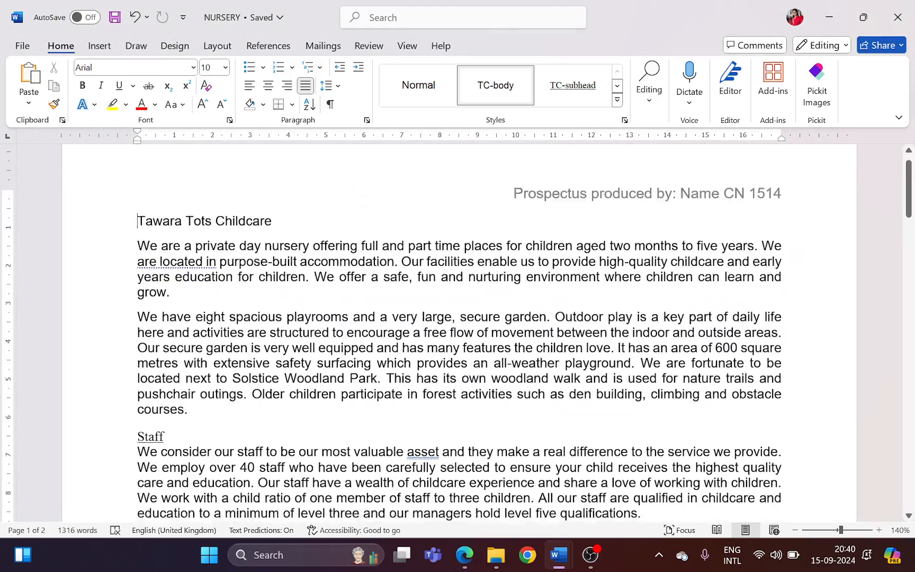
scroll(541, 278, "down", 15)
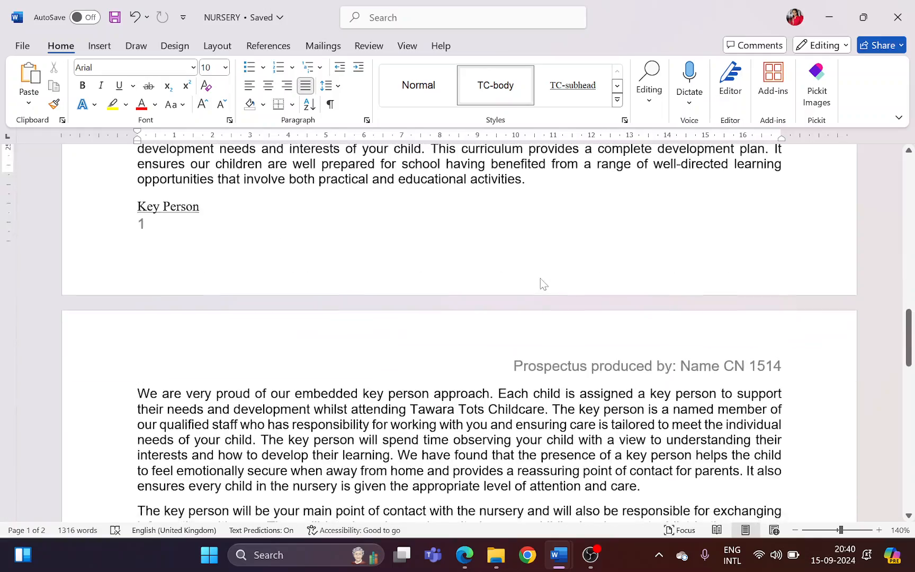
scroll(540, 278, "down", 12)
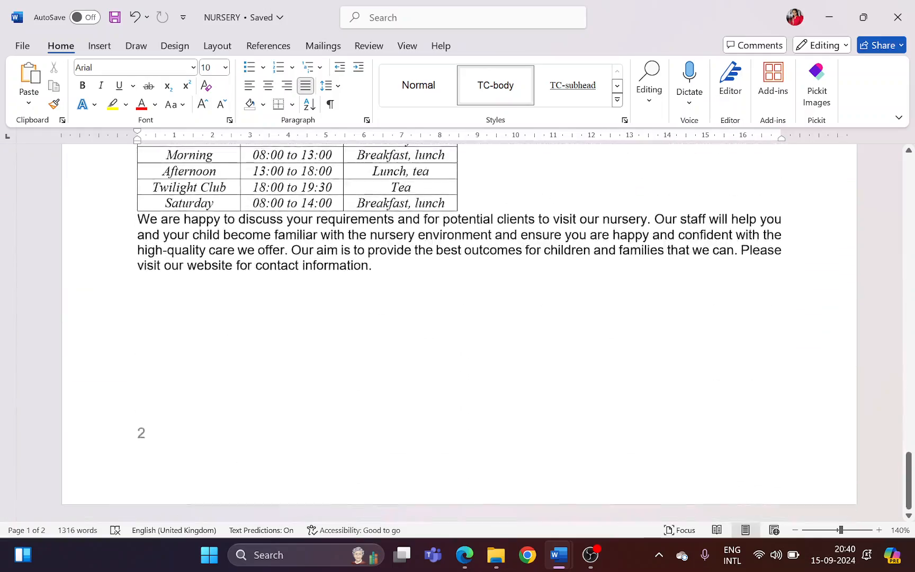
scroll(540, 278, "up", 6)
scroll(541, 278, "up", 14)
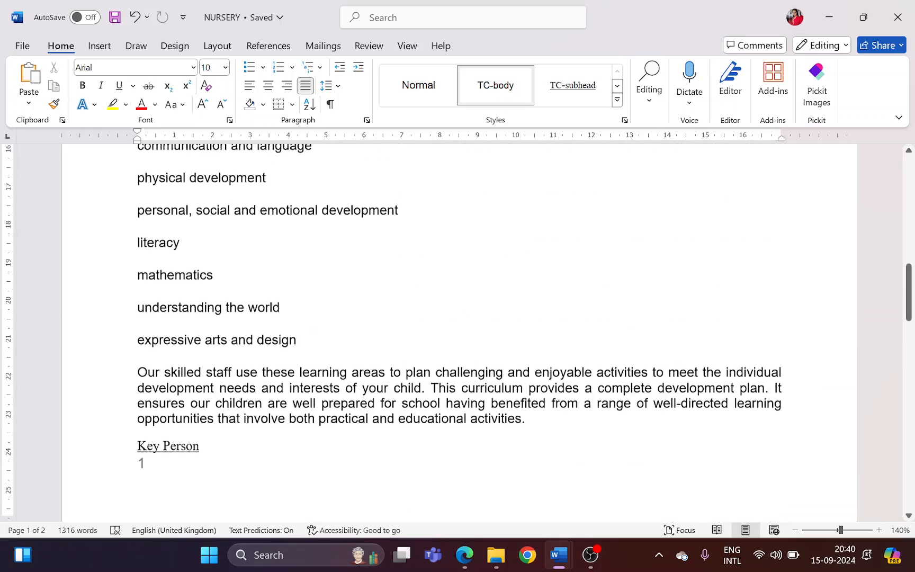
In question 3 of the paper in Edge, highlight "default/normal paragraph style"
key("alt+Tab")
scroll(249, 280, "down", 4)
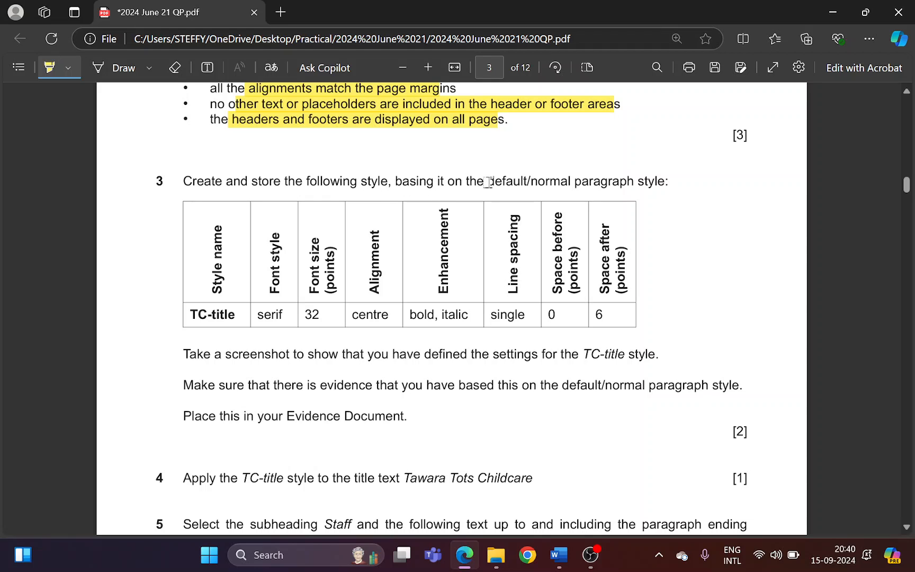
left_click_drag(487, 180, 658, 182)
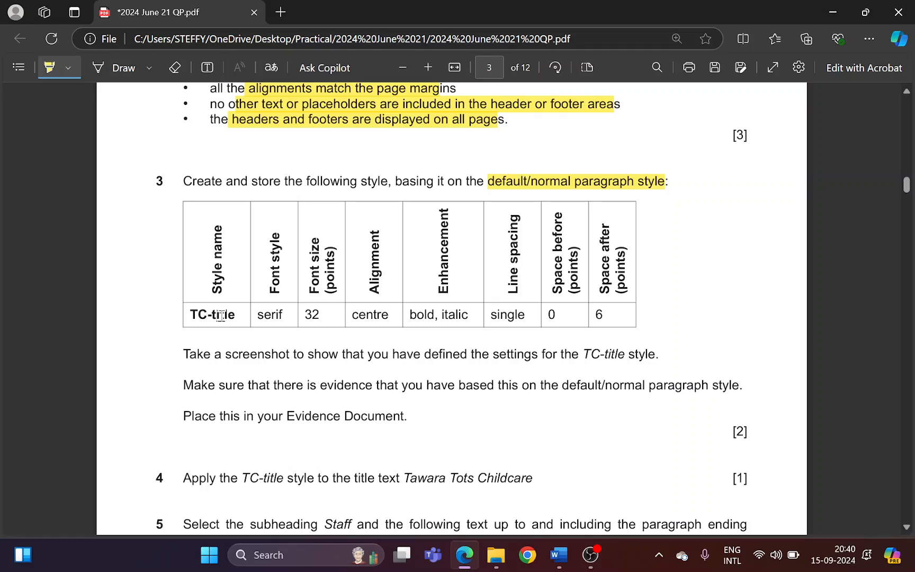
Start creating a new style at the beginning of the NURSERY document in Word, and highlight the style name TC-title in the paper in Edge
key("alt+Tab")
key("ctrl+Home")
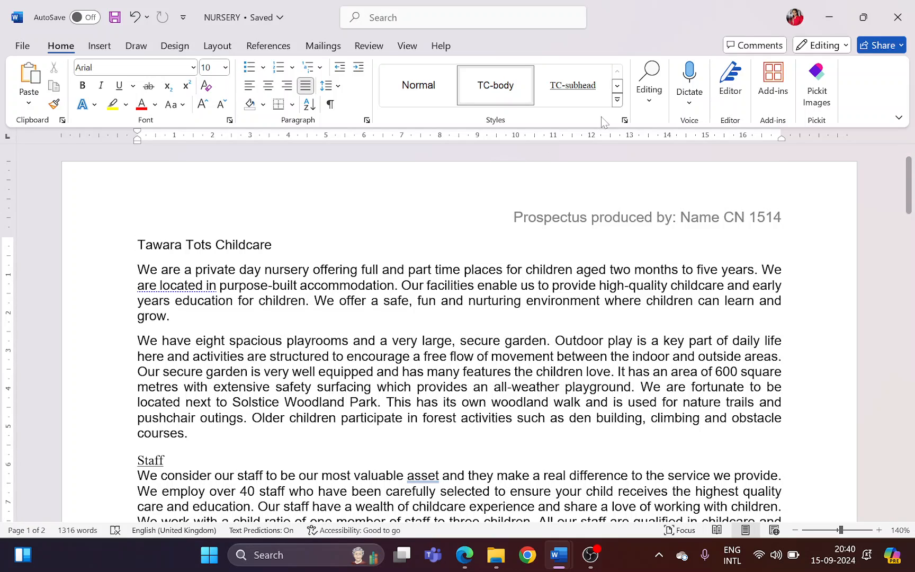
left_click(616, 100)
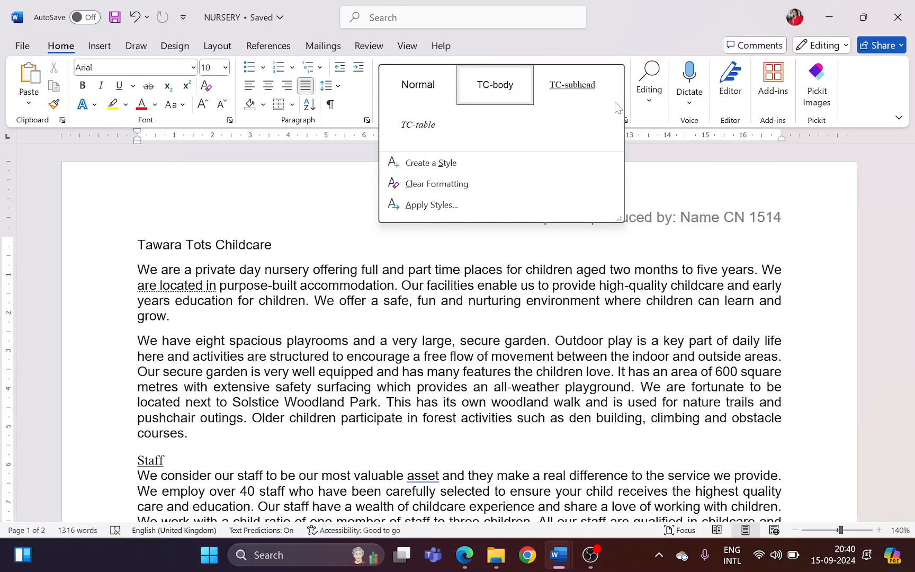
left_click(488, 162)
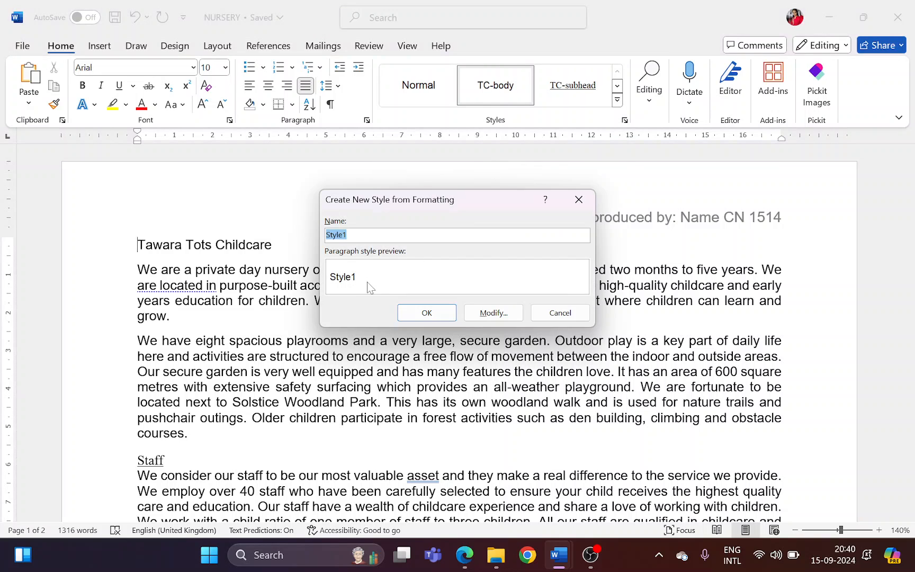
key("alt+Tab")
left_click_drag(191, 316, 238, 320)
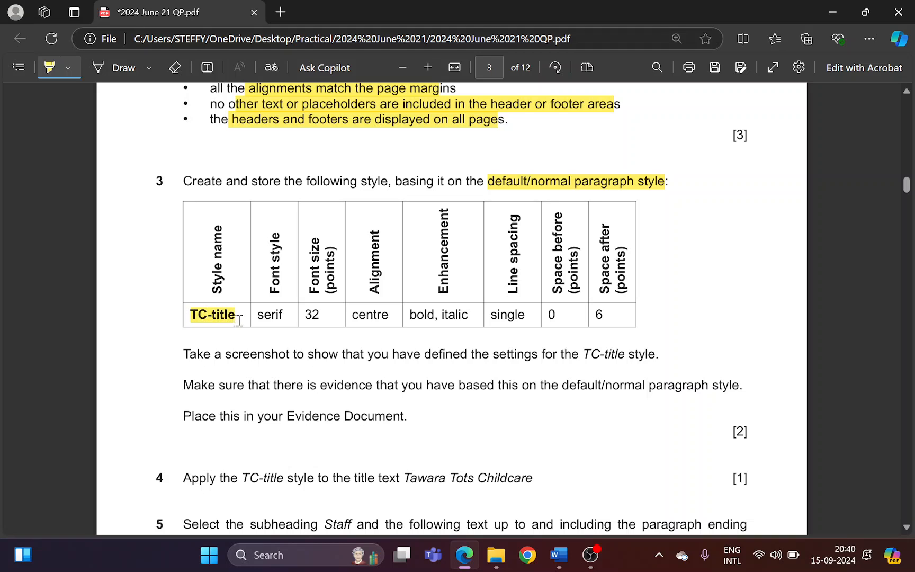
Name the new style TC-title in Word, rechecking the paper in Edge, and open its full formatting settings
key("alt+Tab")
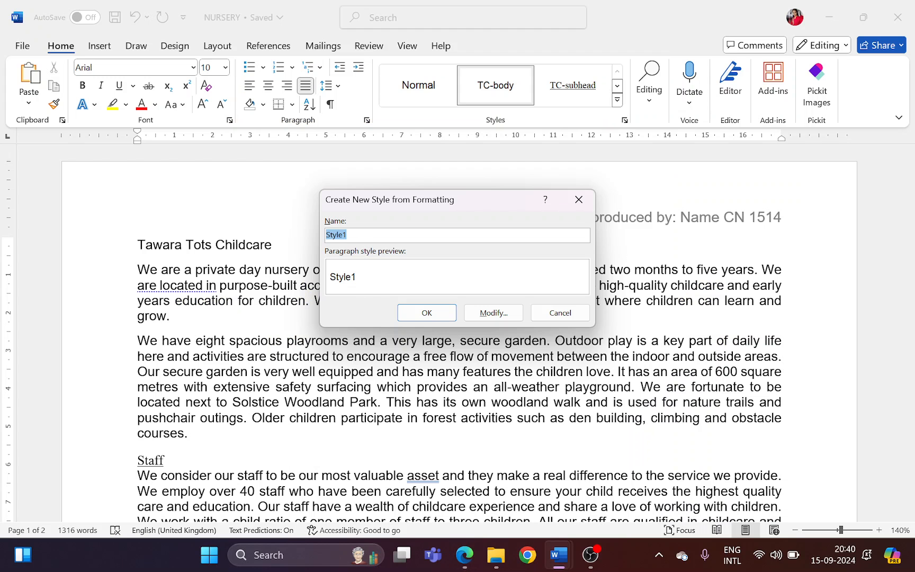
type("TC-tit")
key("alt+Tab")
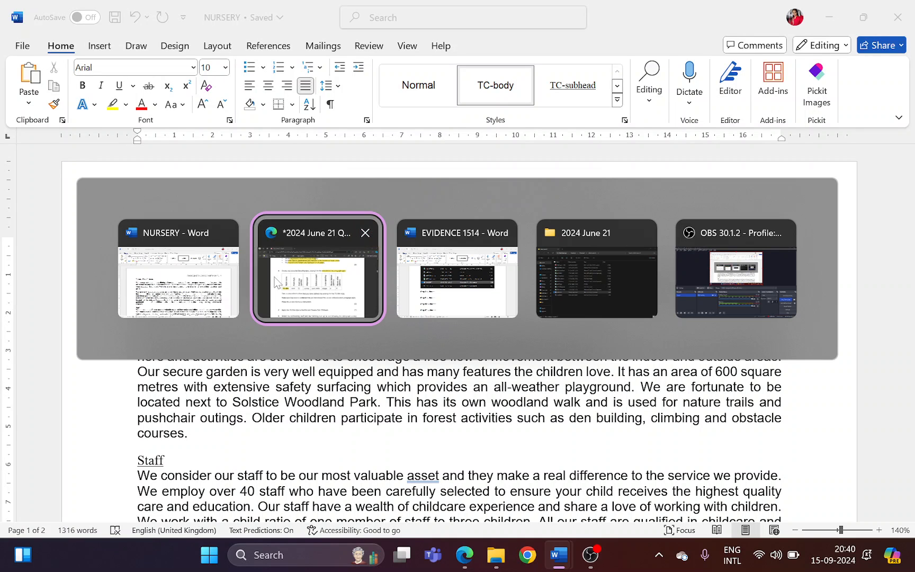
left_click(197, 283)
key("alt+Tab")
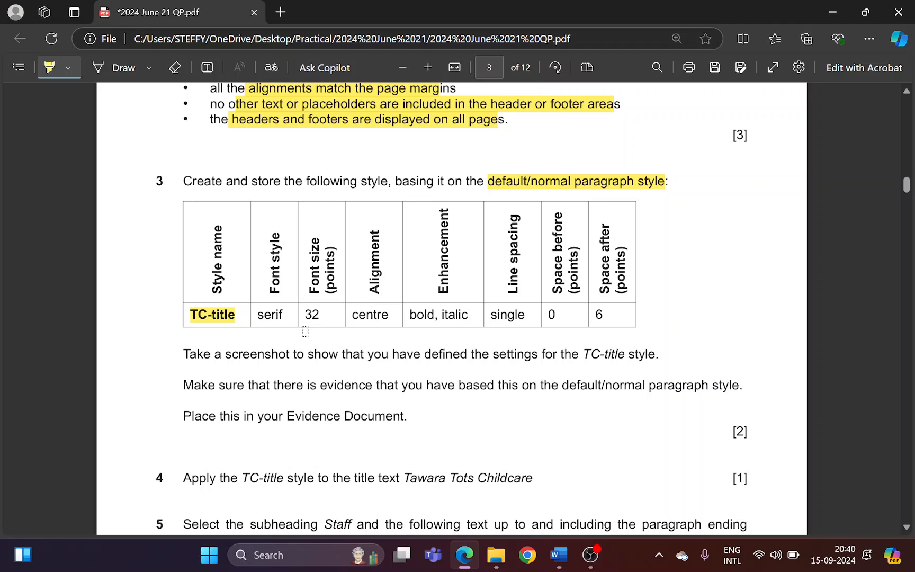
key("alt+Tab")
left_click(490, 311)
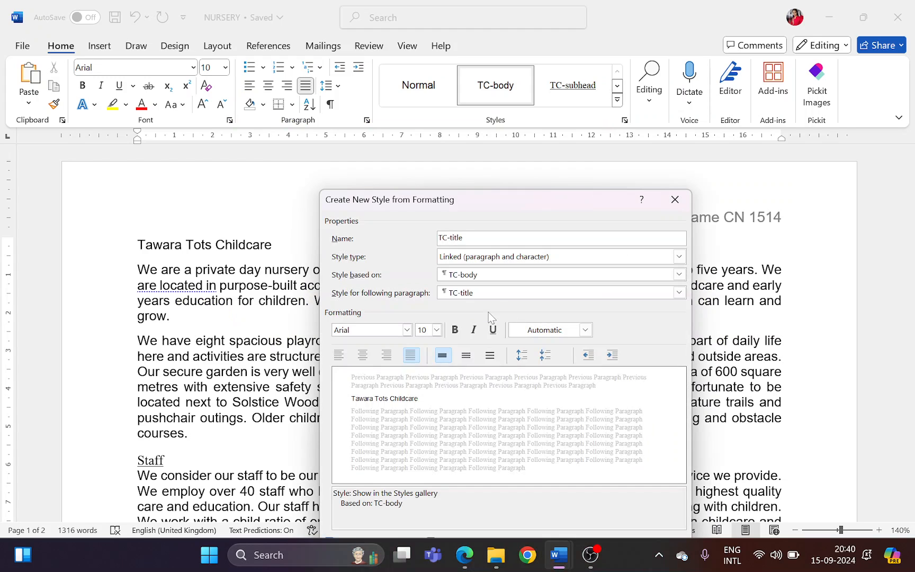
left_click_drag(500, 199, 238, 113)
Highlight "normal paragraph style" in the paper in Edge, and make TC-title a Paragraph style based on Normal in Word
key("alt+Tab")
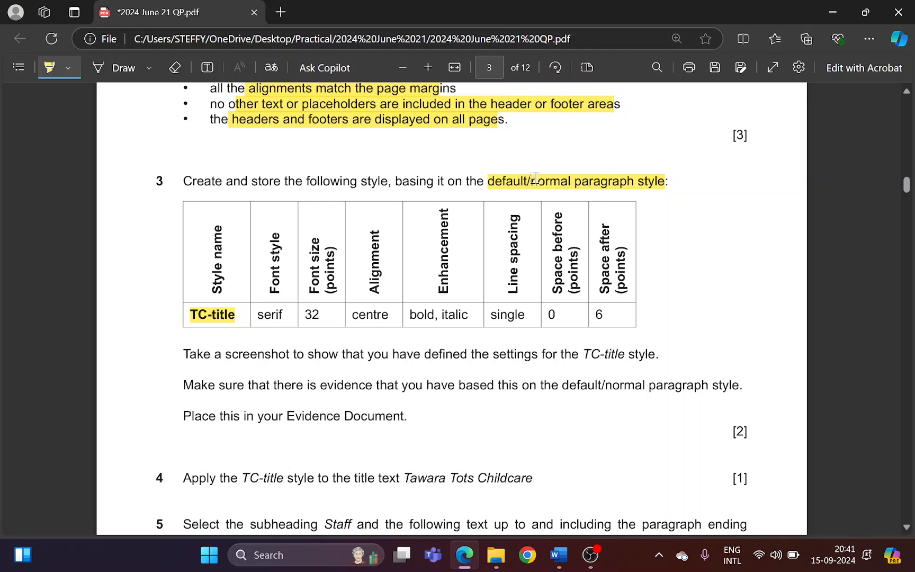
left_click_drag(534, 179, 632, 180)
key("alt+Tab")
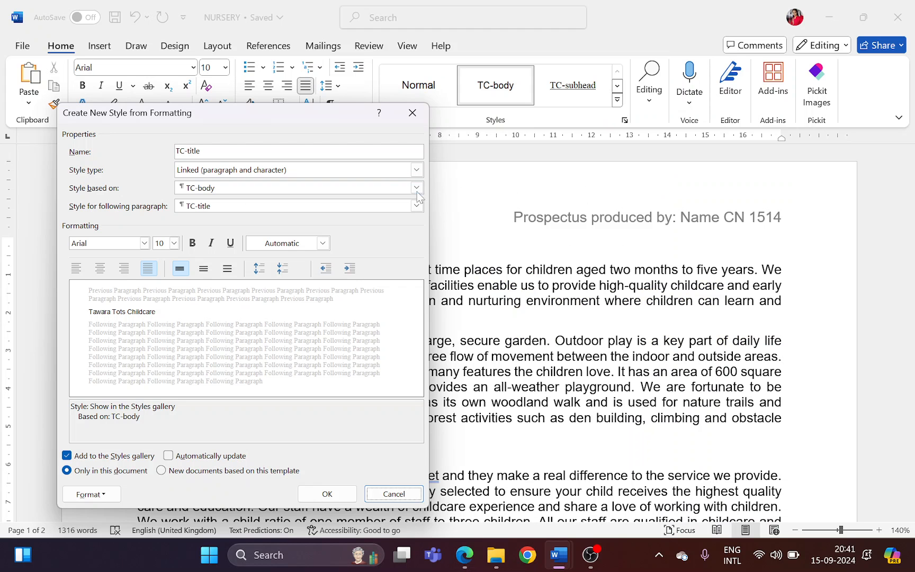
left_click(348, 169)
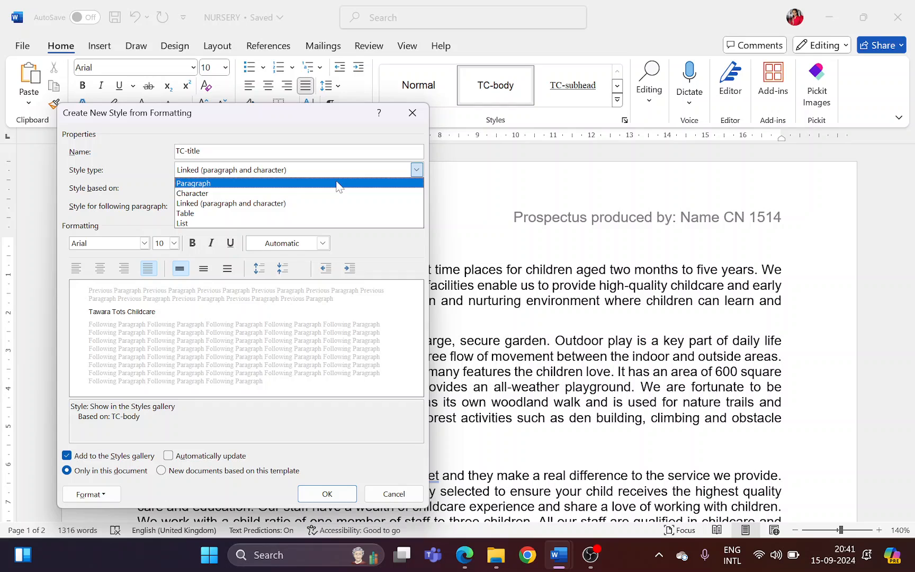
left_click(339, 184)
left_click(335, 190)
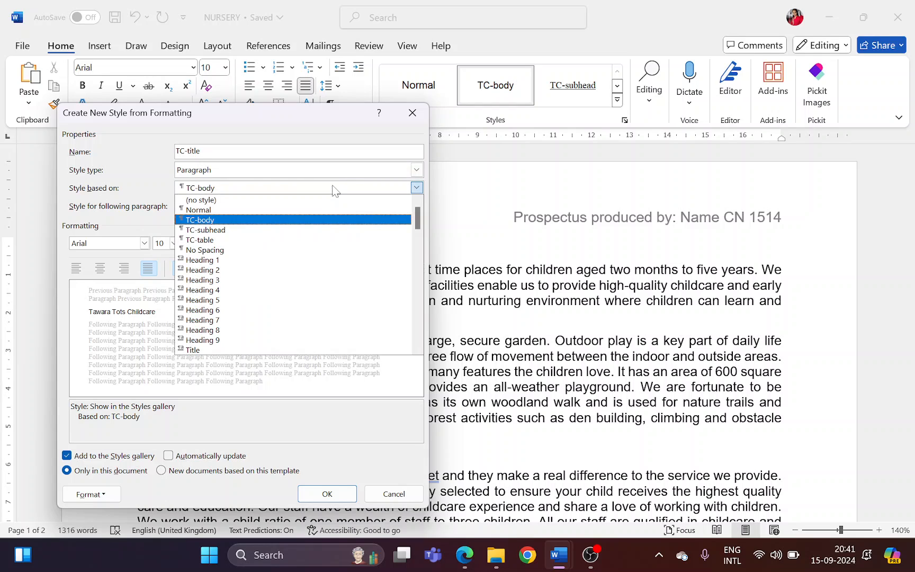
left_click(317, 211)
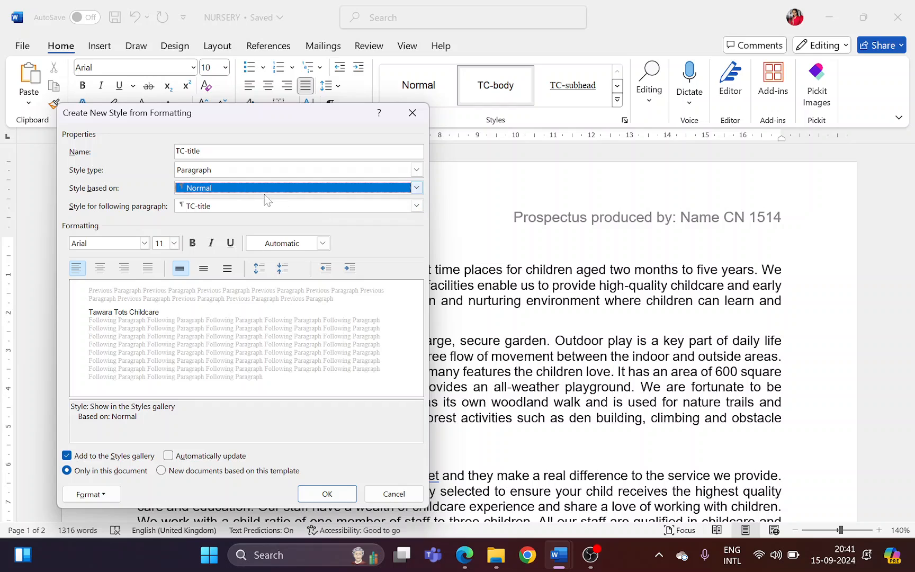
left_click(252, 192)
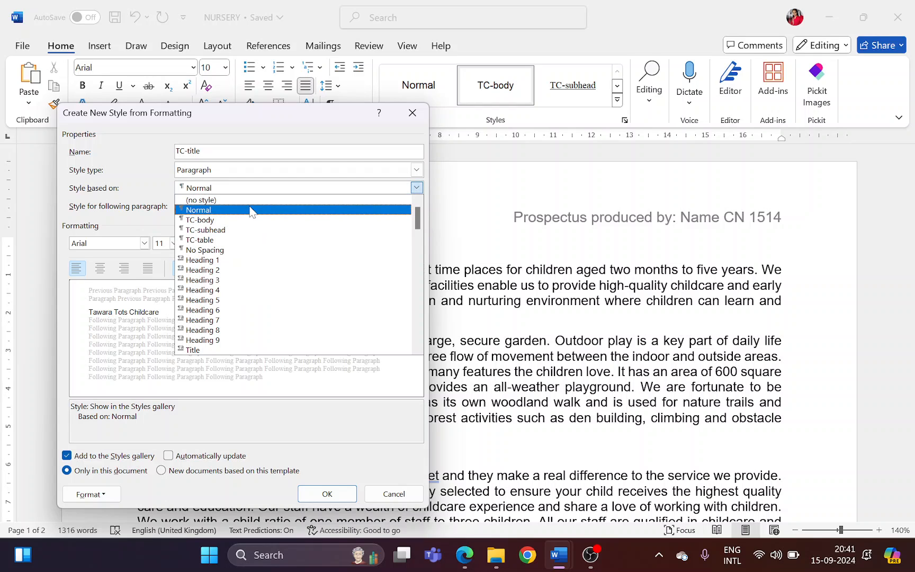
left_click(252, 210)
Highlight the font style "serif" in the paper in Edge, and set the TC-title font to Times New Roman in Word
key("alt+Tab")
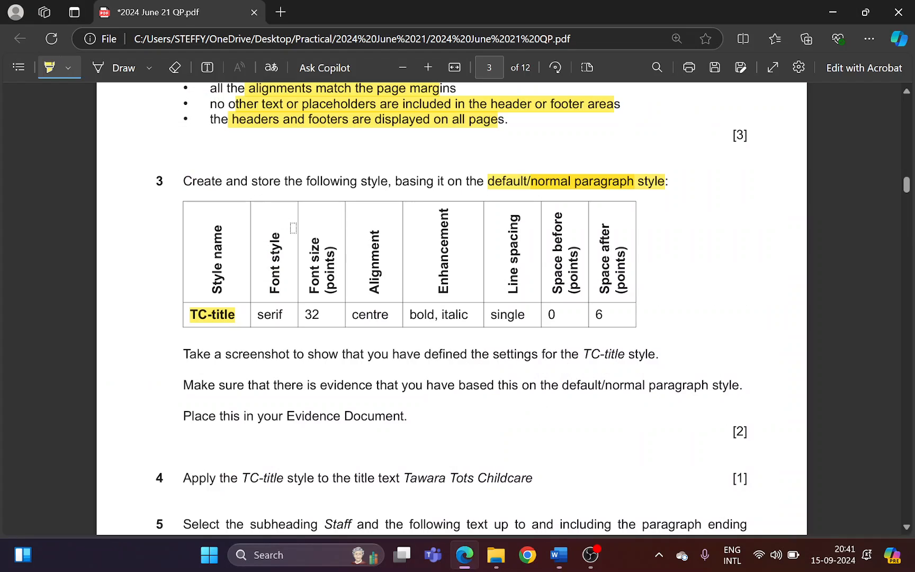
left_click_drag(250, 313, 282, 317)
key("alt+Tab")
left_click(144, 243)
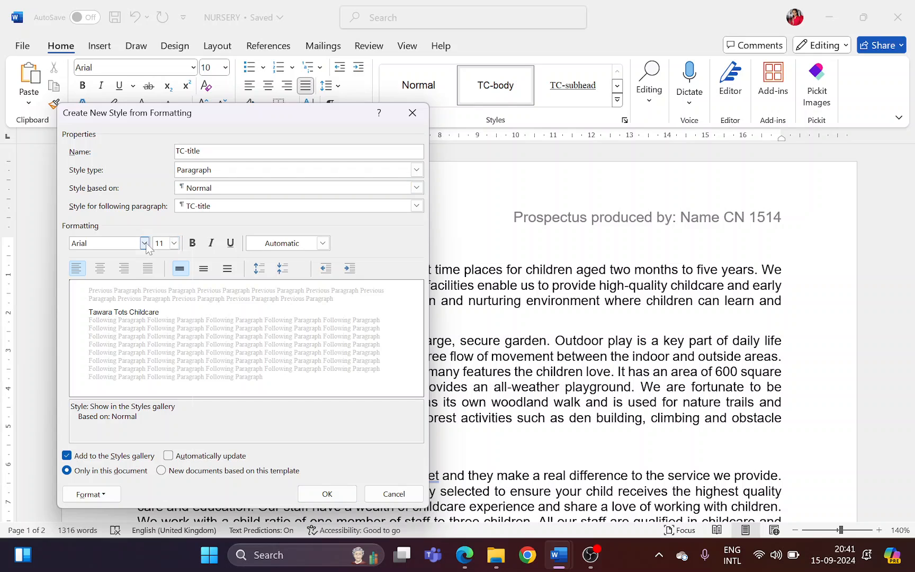
scroll(114, 373, "down", 2)
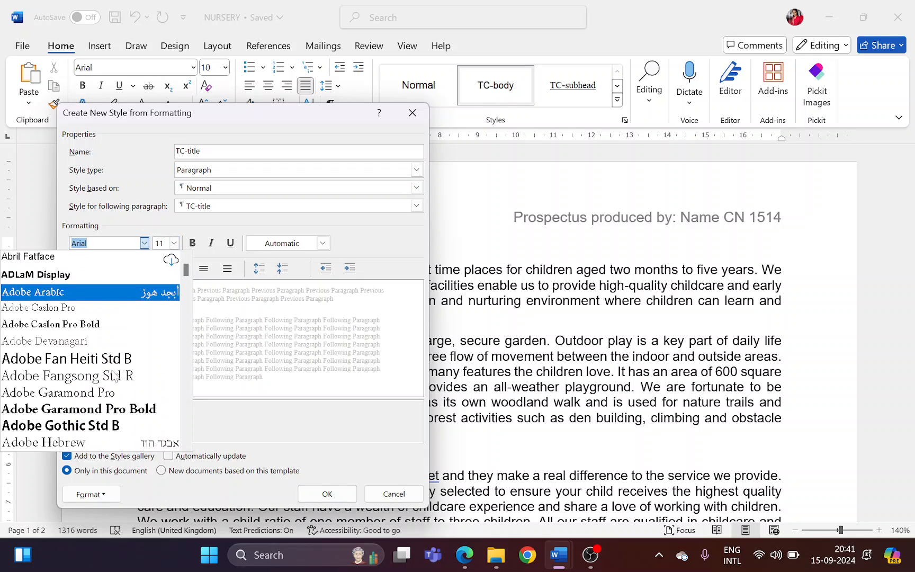
type("Times New Roman")
key("Tab")
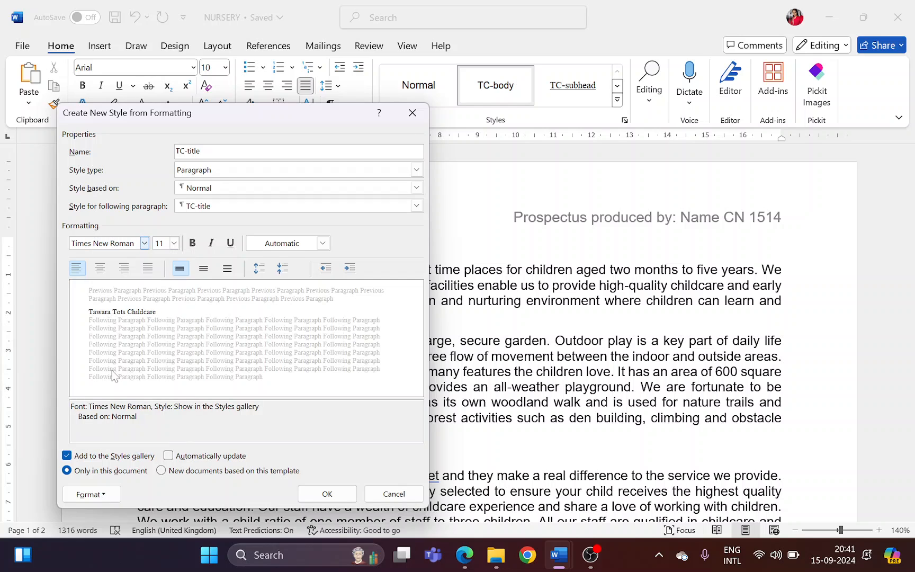
Highlight the font size 32 in the paper in Edge, and set the TC-title font size to 32 in Word
key("alt+Tab")
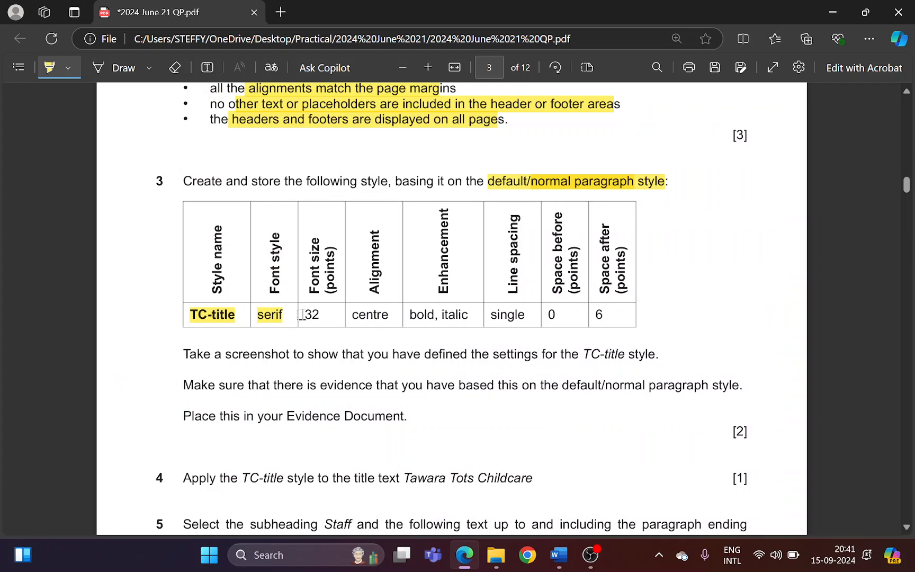
left_click_drag(301, 314, 321, 315)
key("alt+Tab")
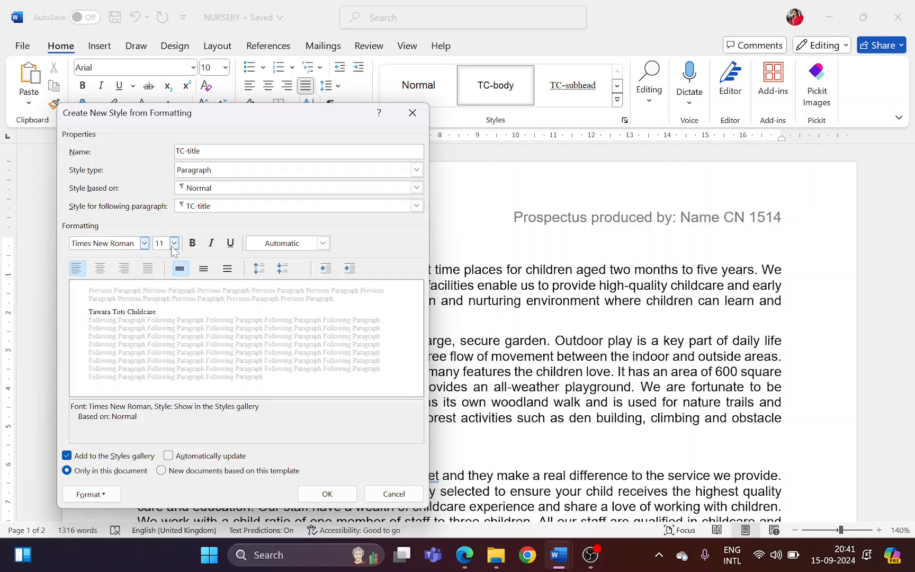
left_click(174, 243)
scroll(172, 296, "down", 1)
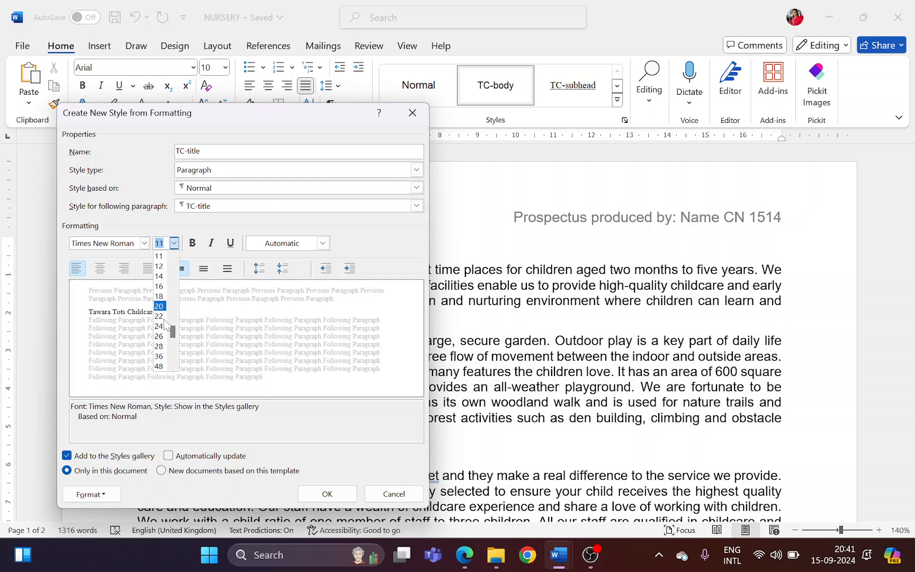
type("32")
key("Return")
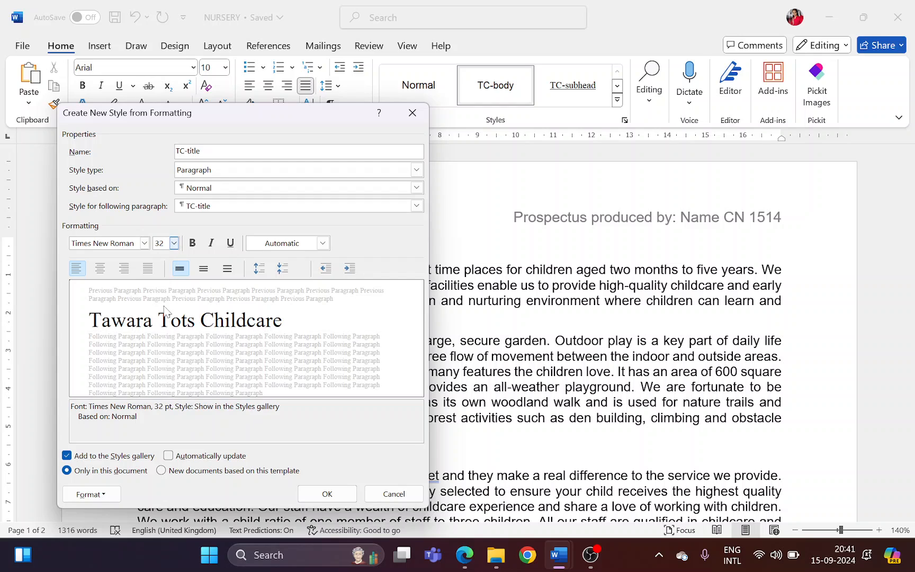
Highlight the alignment "centre" in the paper in Edge, and centre the TC-title style in Word
key("alt+Tab")
left_click_drag(355, 315, 386, 316)
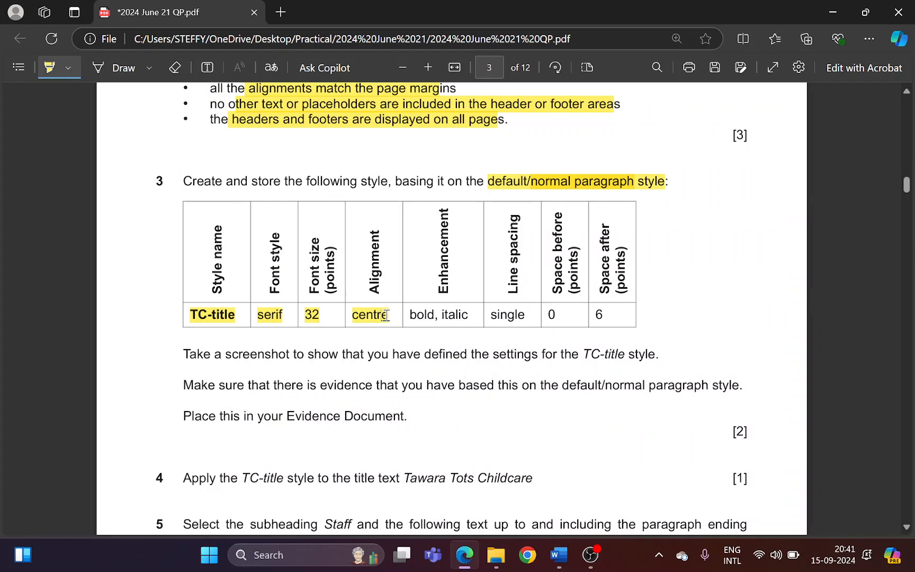
key("alt+Tab")
left_click(100, 268)
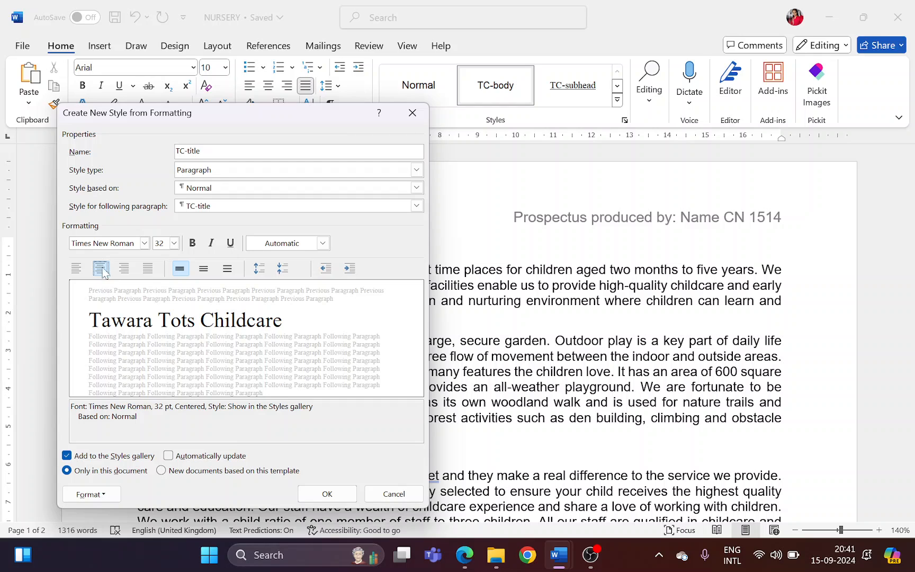
Highlight the enhancement "bold, italic" in the paper in Edge, and make the TC-title style bold and italic in Word
key("alt+Tab")
key("alt+Tab")
key("alt+Tab")
left_click_drag(408, 315, 476, 310)
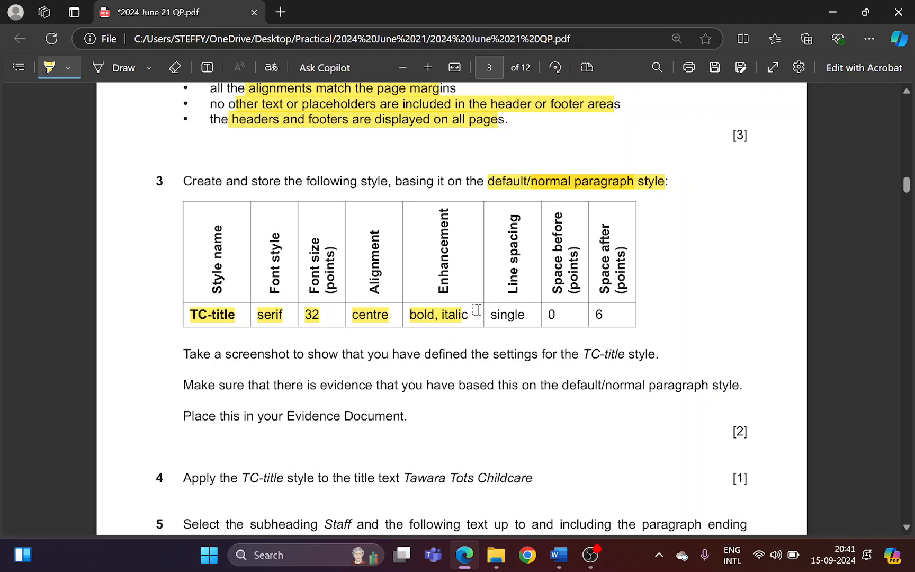
key("alt+Tab")
left_click(193, 243)
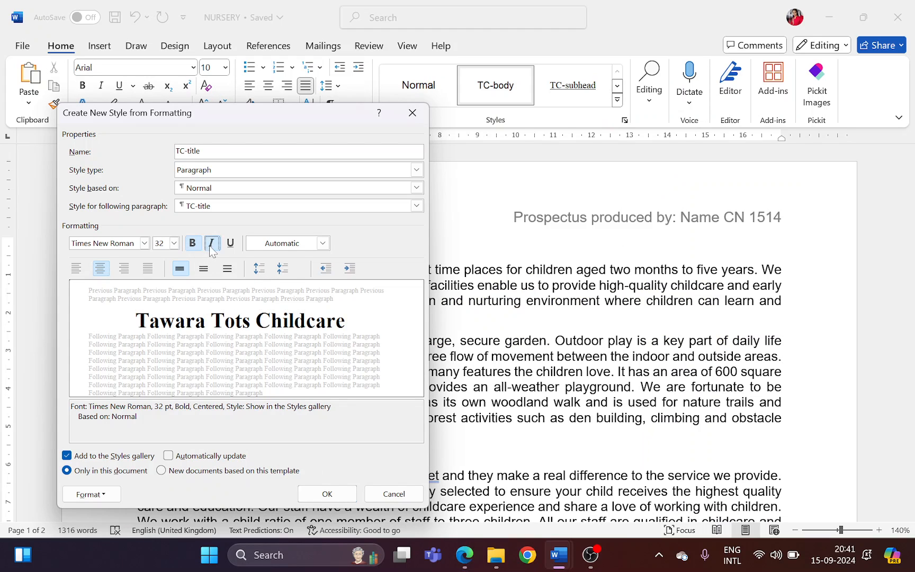
left_click(211, 245)
Highlight "single" in the paper in Edge, and open the TC-title paragraph settings in Word, placed beside the style settings
key("alt+Tab")
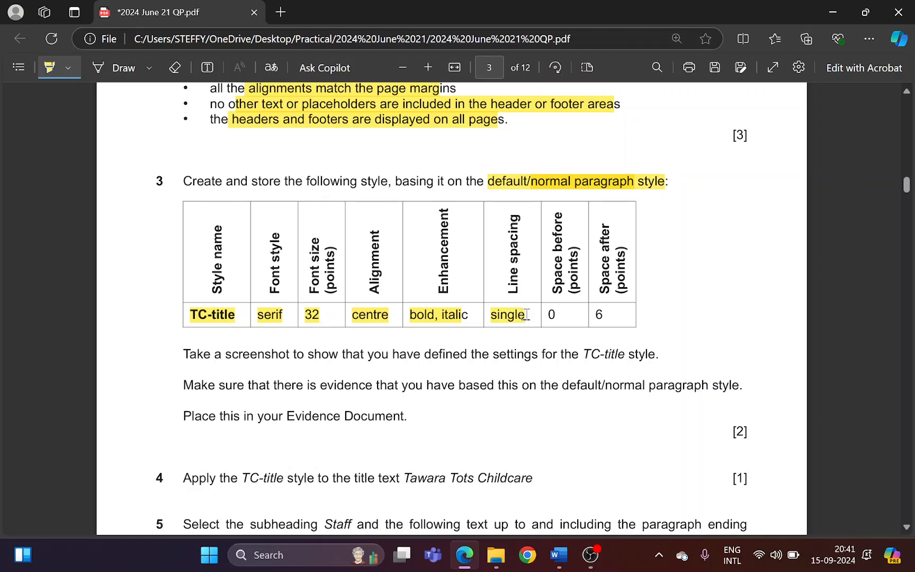
left_click_drag(488, 314, 524, 312)
key("alt+Tab")
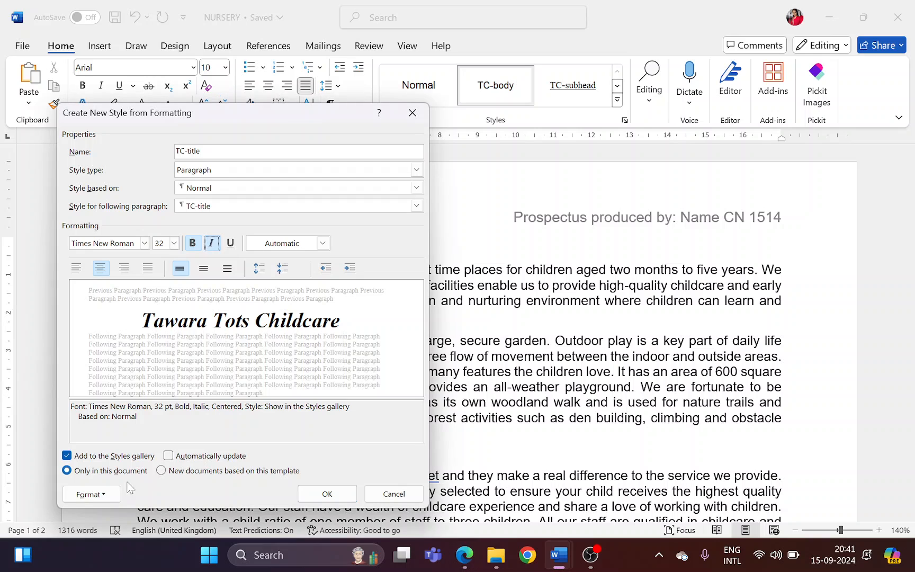
left_click(90, 494)
left_click(62, 357)
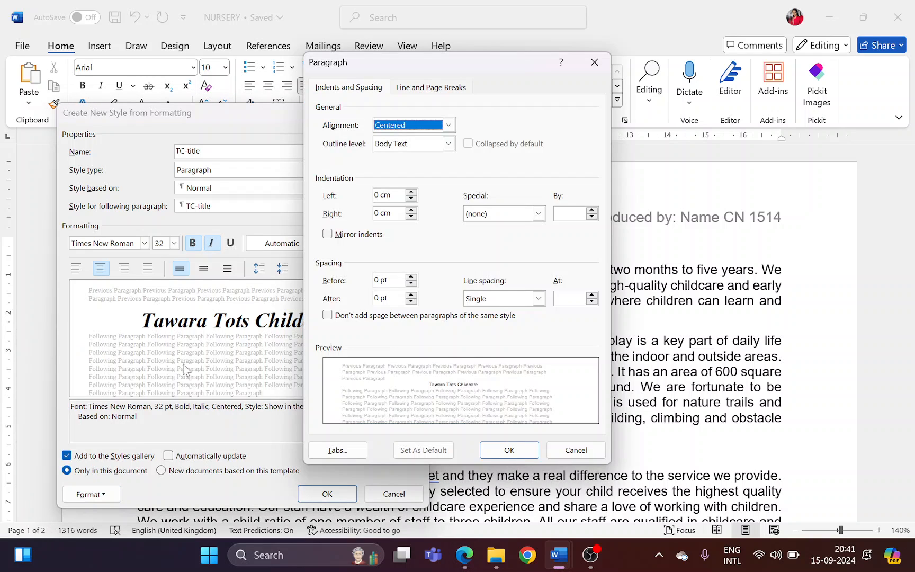
left_click_drag(496, 110, 550, 115)
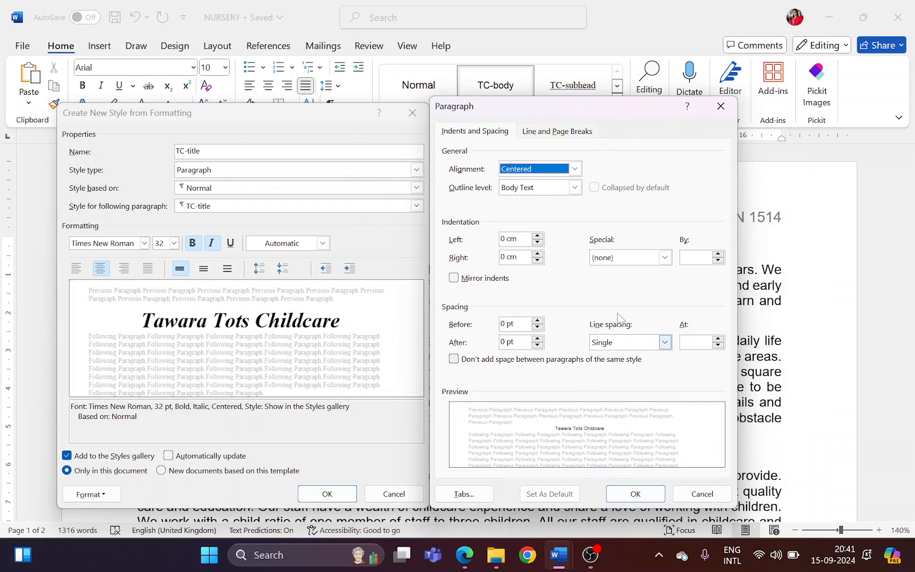
Highlight the spacing values 0 and 6 in the paper in Edge, and set the TC-title spacing after to 6 pt in Word
key("alt+Tab")
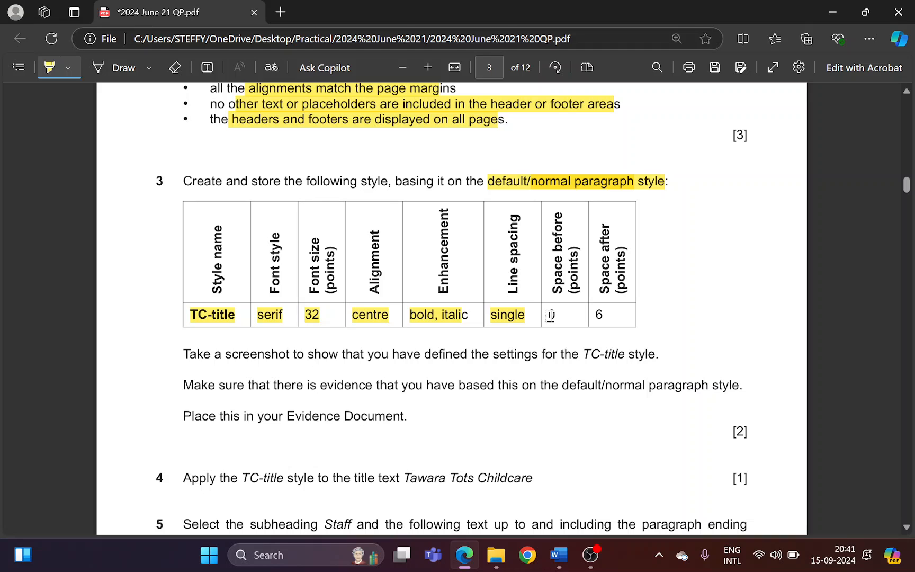
left_click_drag(590, 315, 602, 315)
key("alt+Tab")
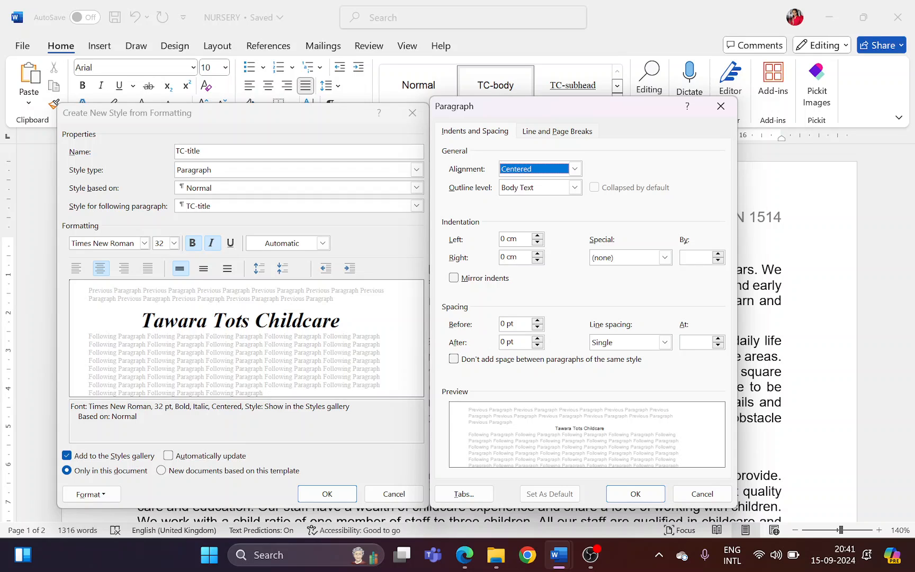
left_click(539, 338)
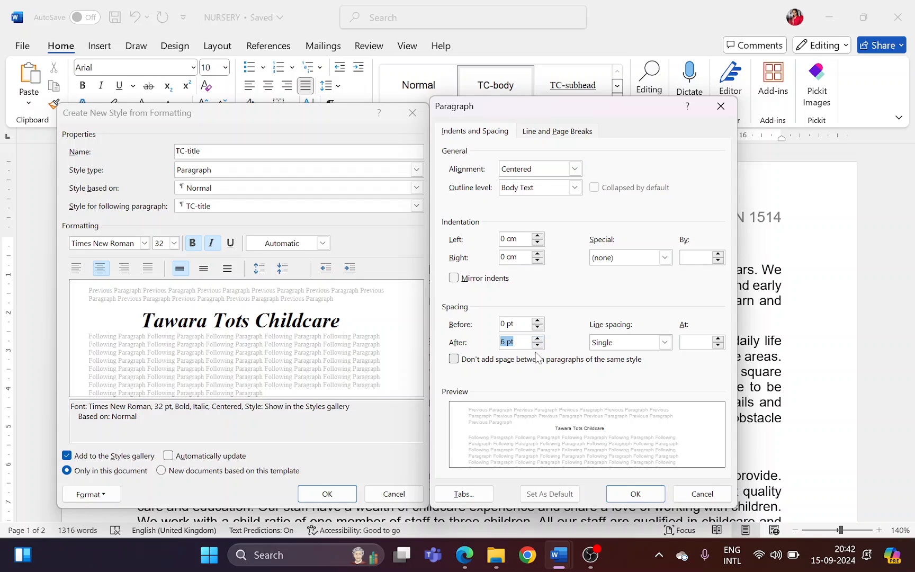
In question 3 of the paper in Edge, highlight the screenshot instruction and the requirement for evidence of the default/normal paragraph style
key("alt+Tab")
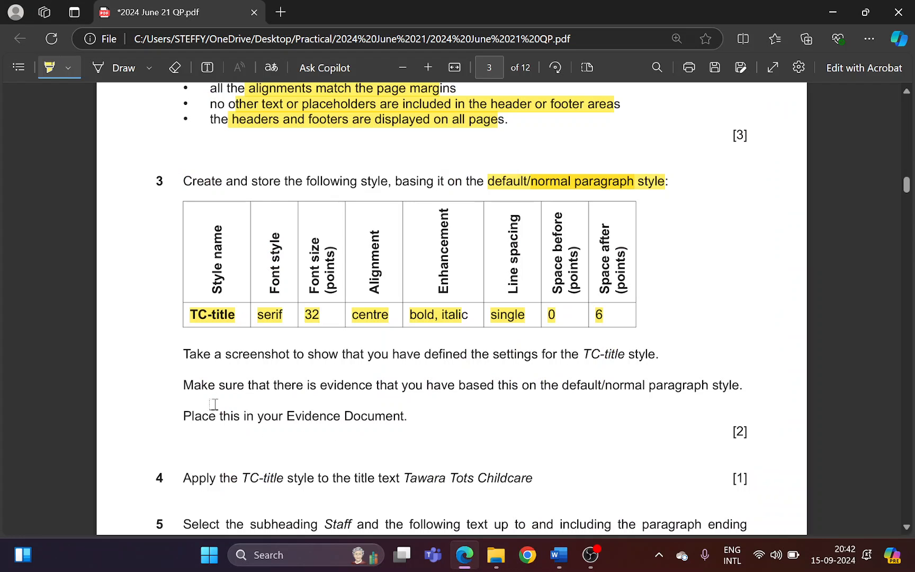
left_click_drag(221, 352, 636, 350)
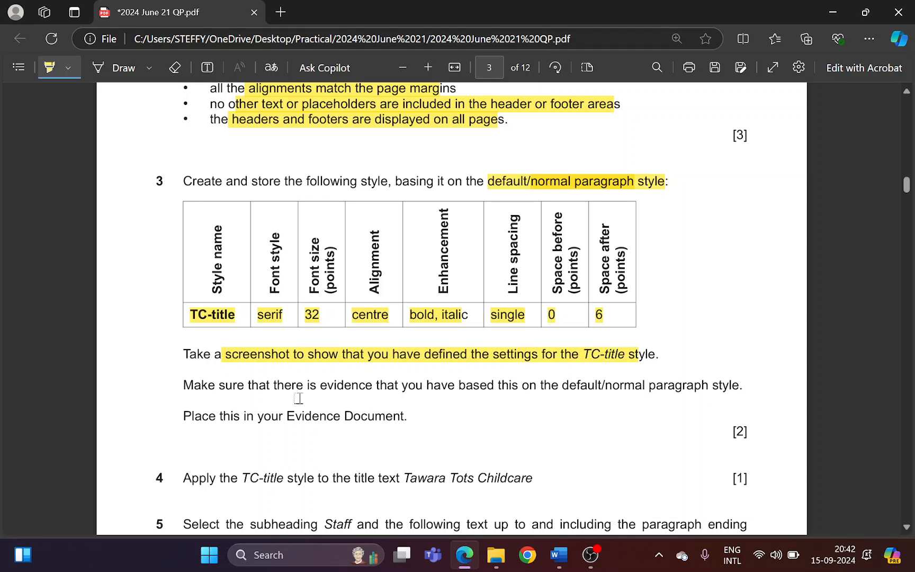
left_click_drag(266, 387, 729, 389)
Capture a screenshot of the TC-title style and paragraph settings together in Word, and save the new style
key("alt+Tab")
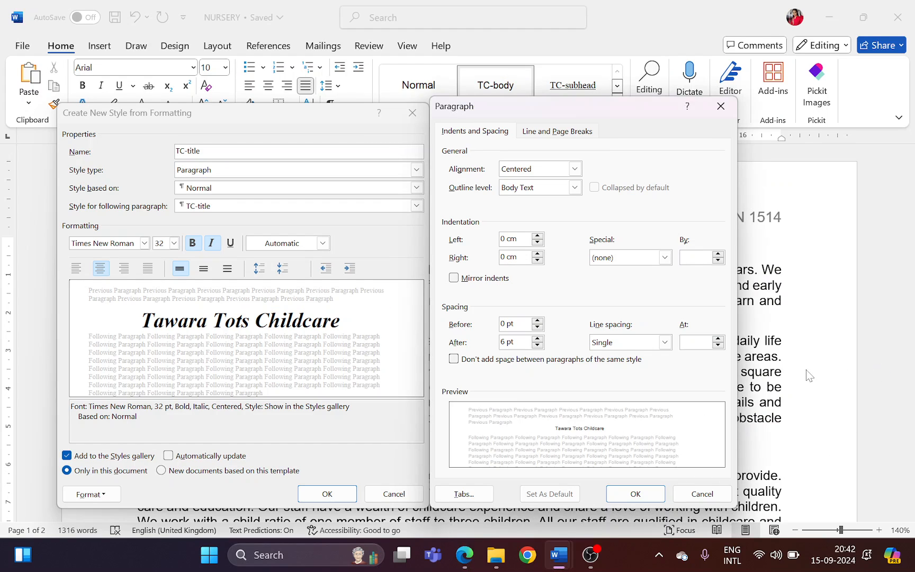
key("super+shift+s")
left_click_drag(44, 94, 736, 511)
left_click(635, 494)
left_click(327, 493)
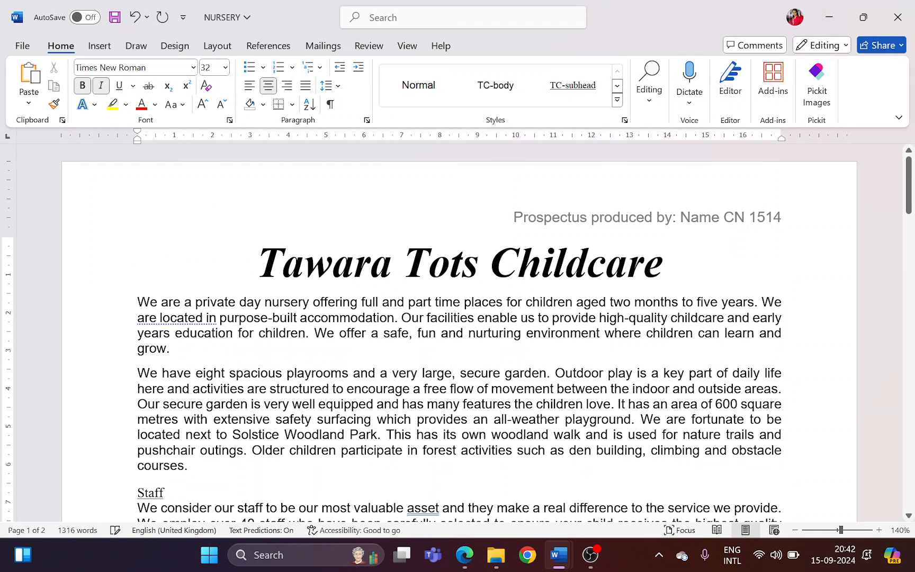
Paste the style settings screenshot under "Step 3 evidence:" in the EVIDENCE 1514 document
mouse_move(559, 554)
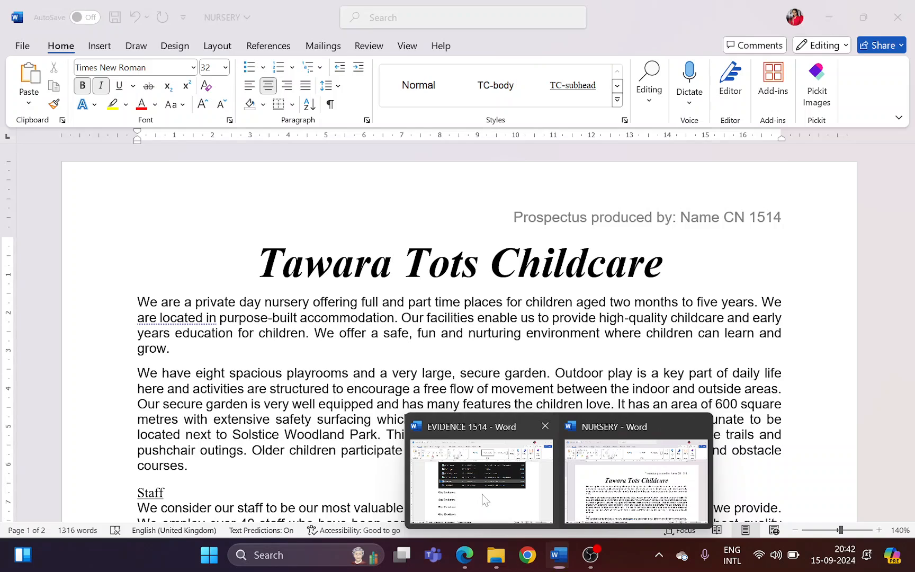
left_click(501, 504)
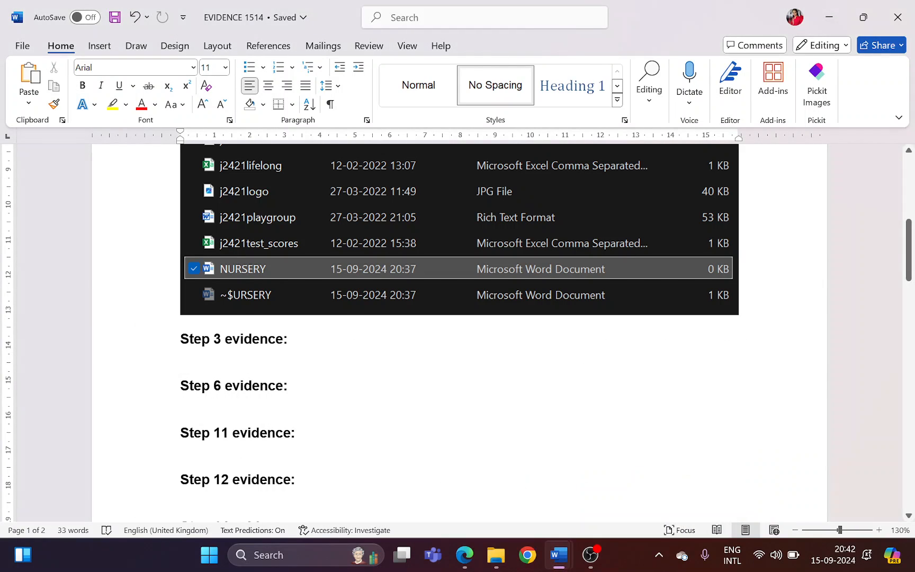
left_click(230, 353)
key("ctrl+v")
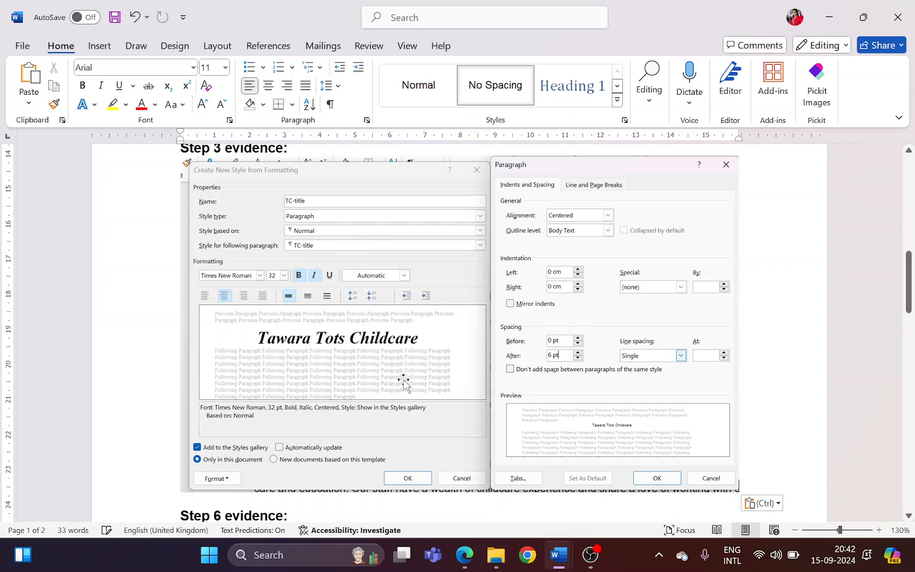
In the paper in Edge, highlight question 4's instruction to apply the TC-title style to the title text Tawara Tots Childcare
key("alt+Tab")
key("alt+Tab")
key("alt+Tab")
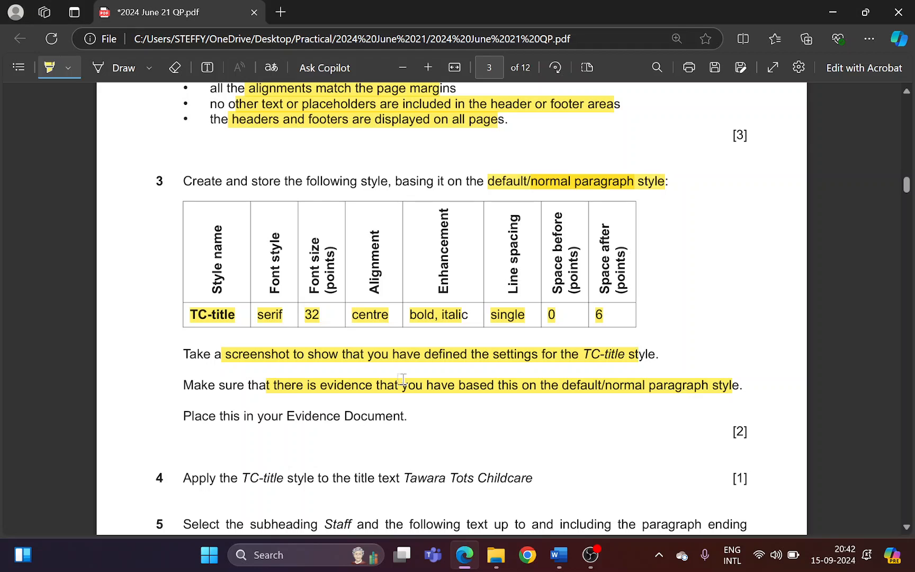
key("alt+Tab")
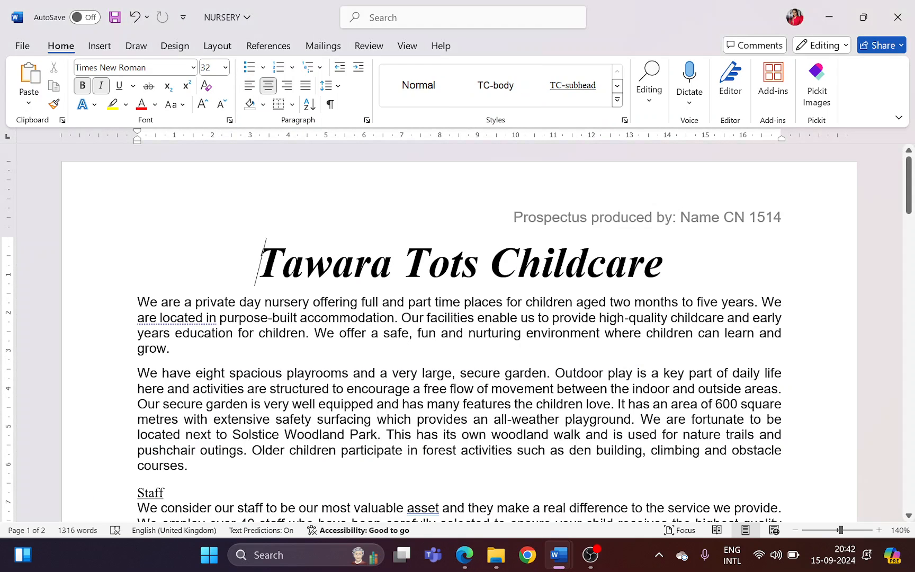
mouse_move(557, 555)
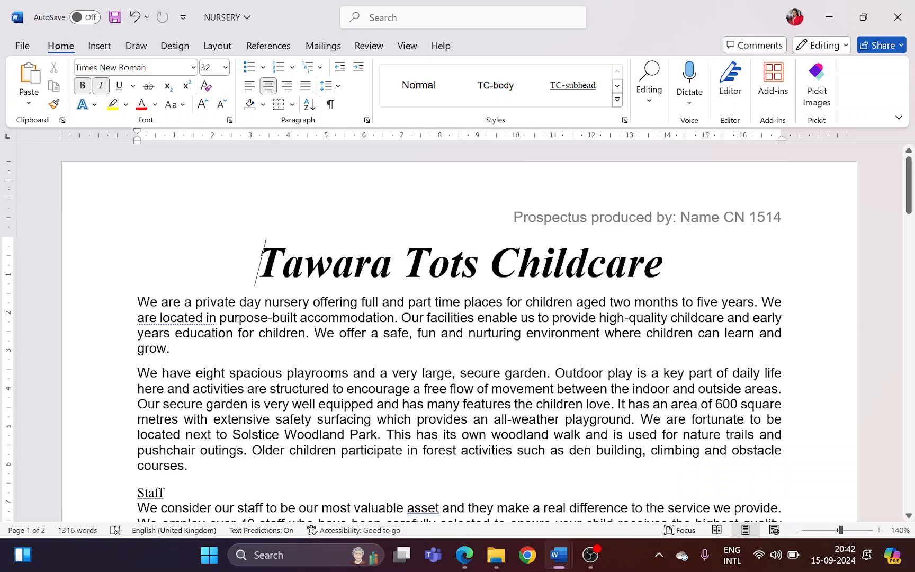
left_click(468, 559)
scroll(402, 440, "down", 4)
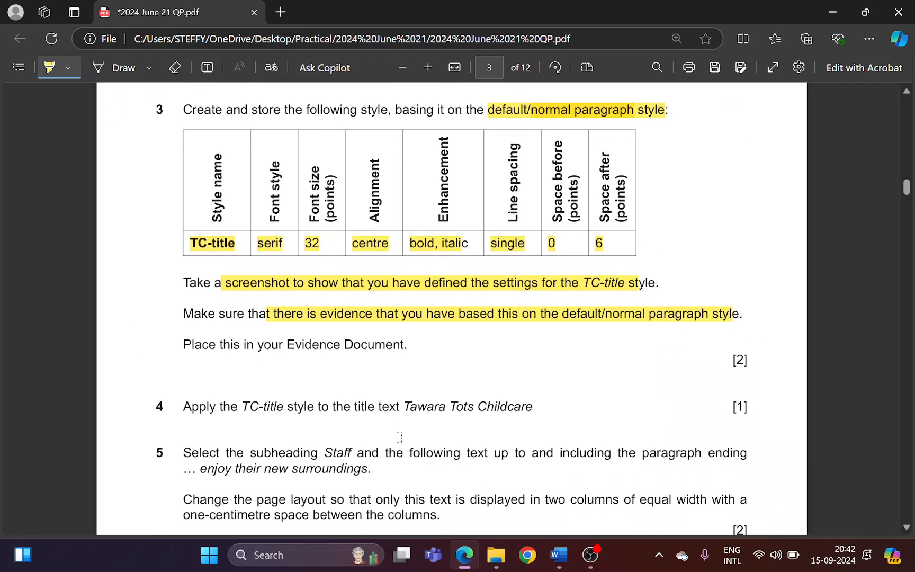
left_click_drag(238, 259, 518, 263)
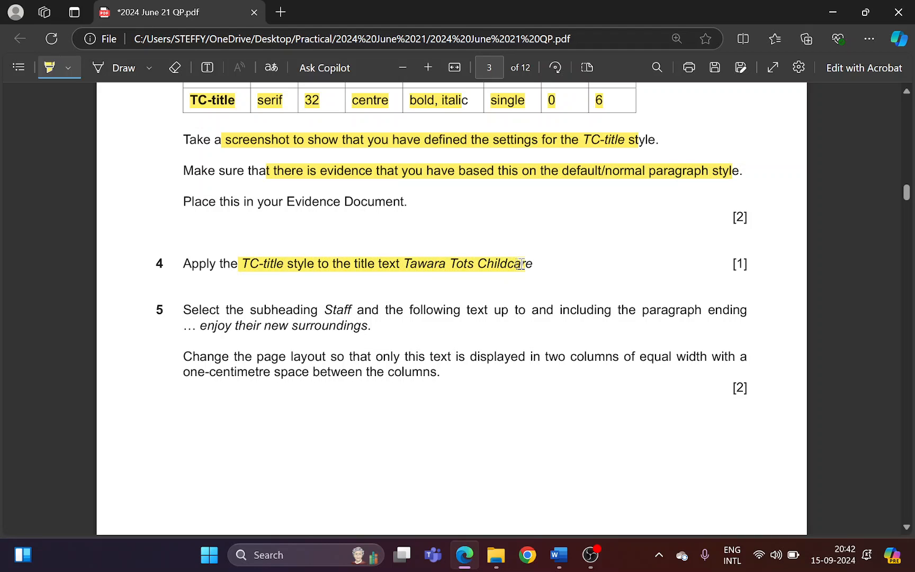
Check in Word that the Tawara Tots Childcare title uses the TC-title style
key("alt+Tab")
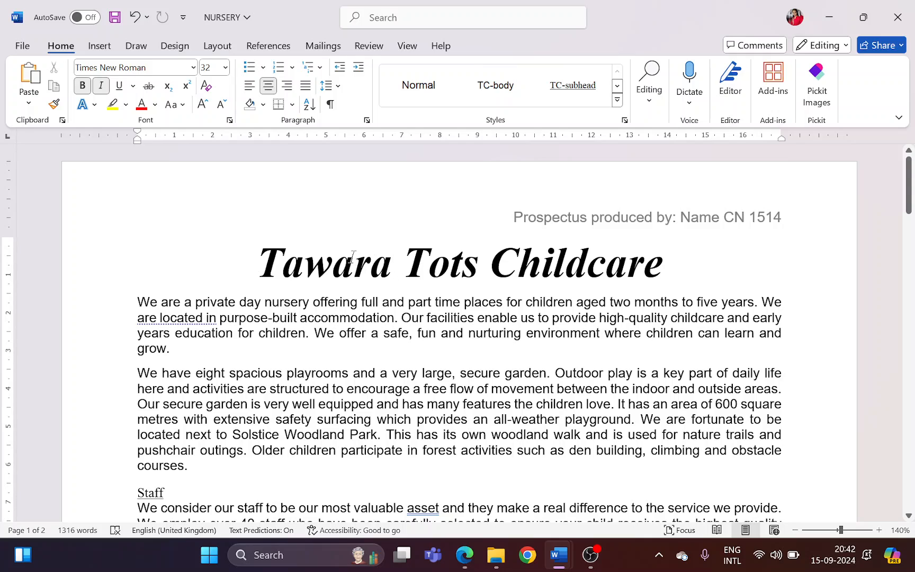
left_click_drag(258, 265, 680, 268)
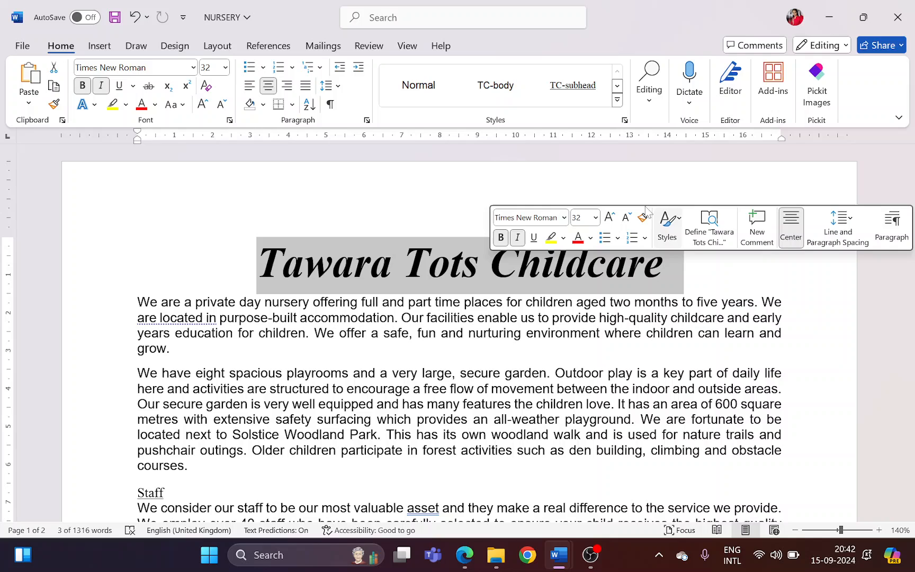
left_click(618, 105)
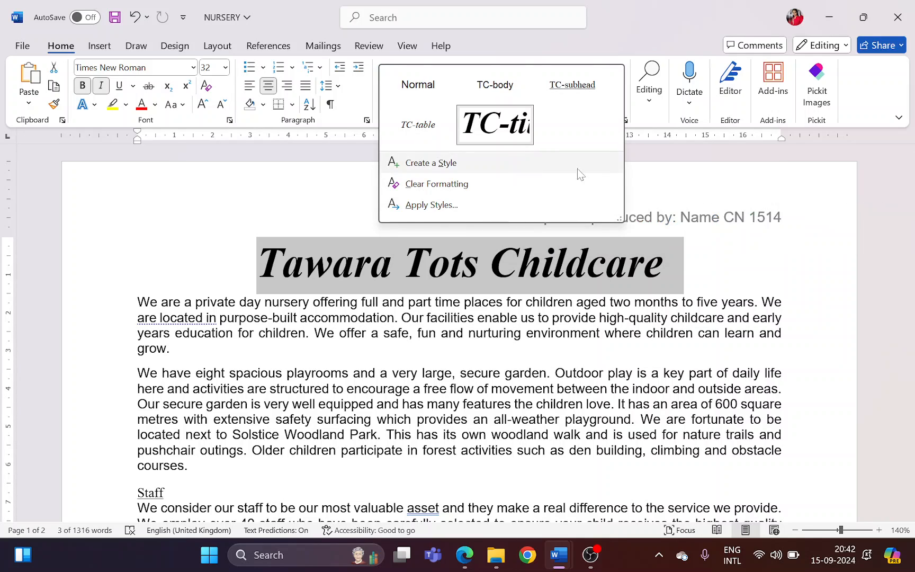
left_click(667, 265)
Highlight question 5's text range from Staff to "enjoy their new surroundings." in Edge, and locate the Staff subheading in Word
key("alt+Tab")
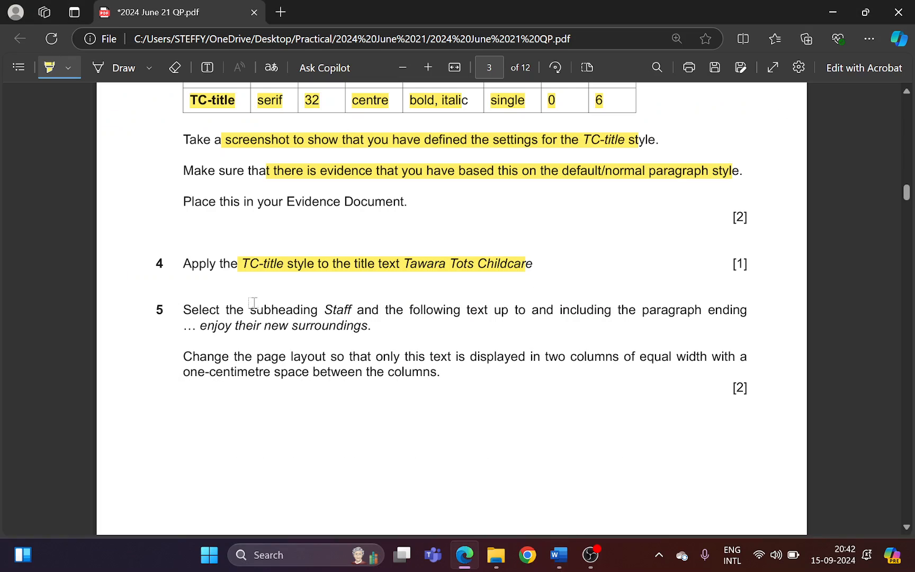
left_click_drag(252, 309, 362, 328)
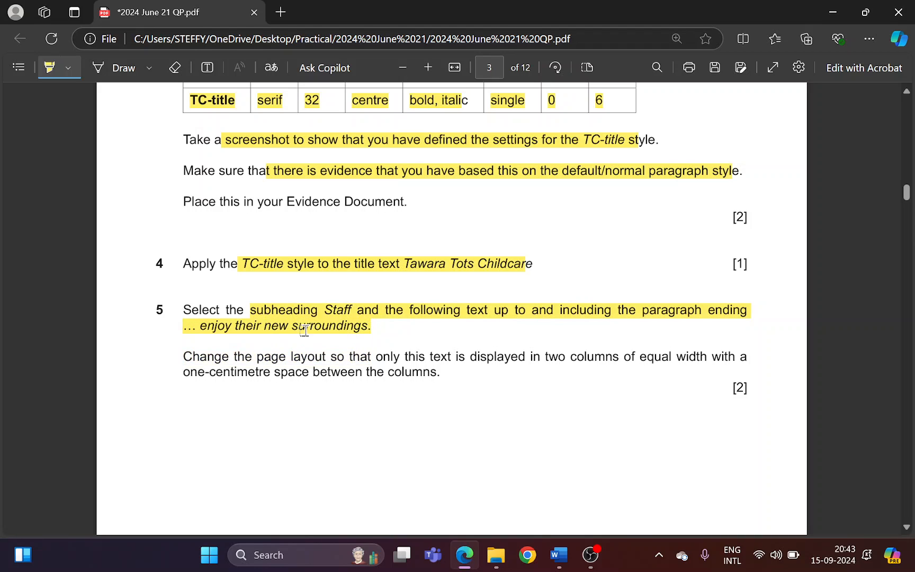
key("alt+Tab")
scroll(401, 366, "down", 3)
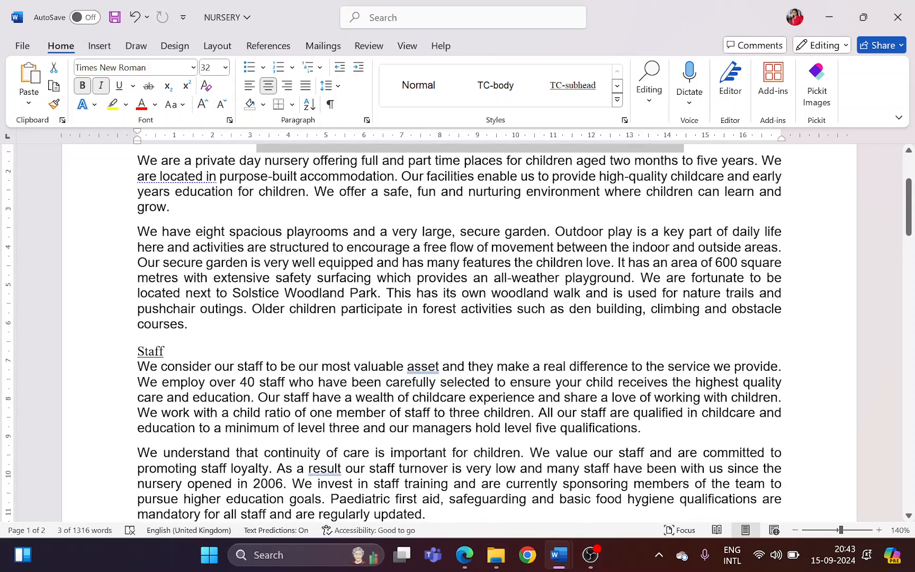
left_click(165, 351)
scroll(166, 352, "down", 2)
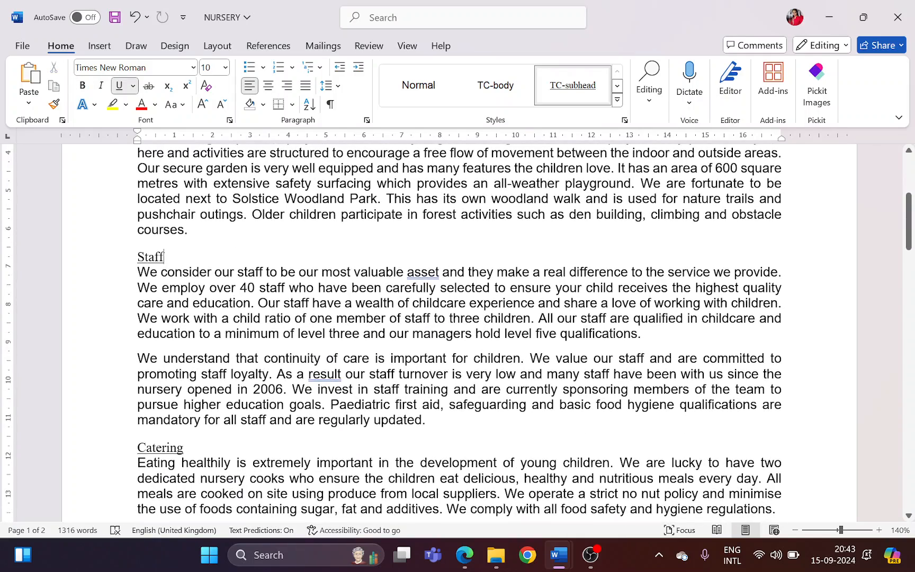
left_click_drag(138, 256, 169, 257)
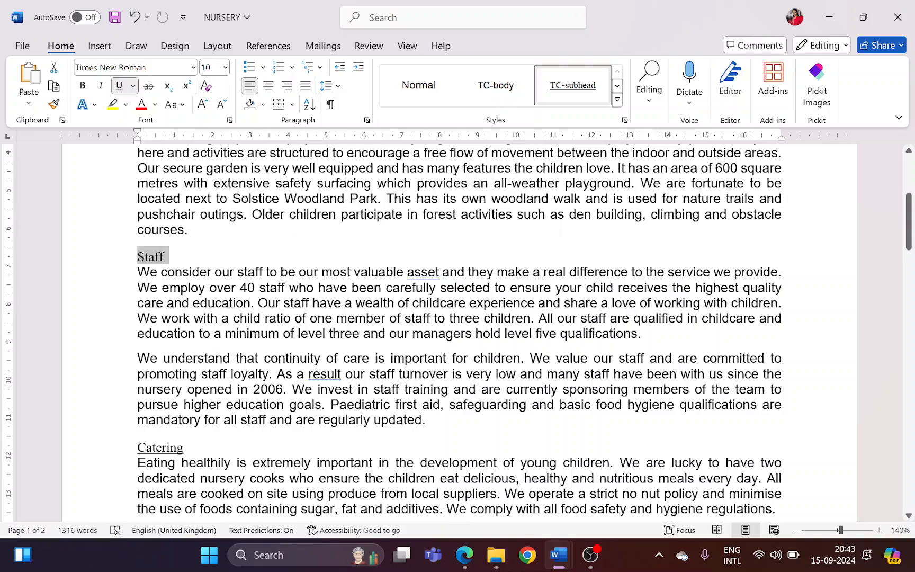
Select the text from the Staff subheading through the paragraph ending "enjoy their new surroundings." in the NURSERY document
scroll(168, 256, "down", 3)
scroll(459, 333, "down", 15)
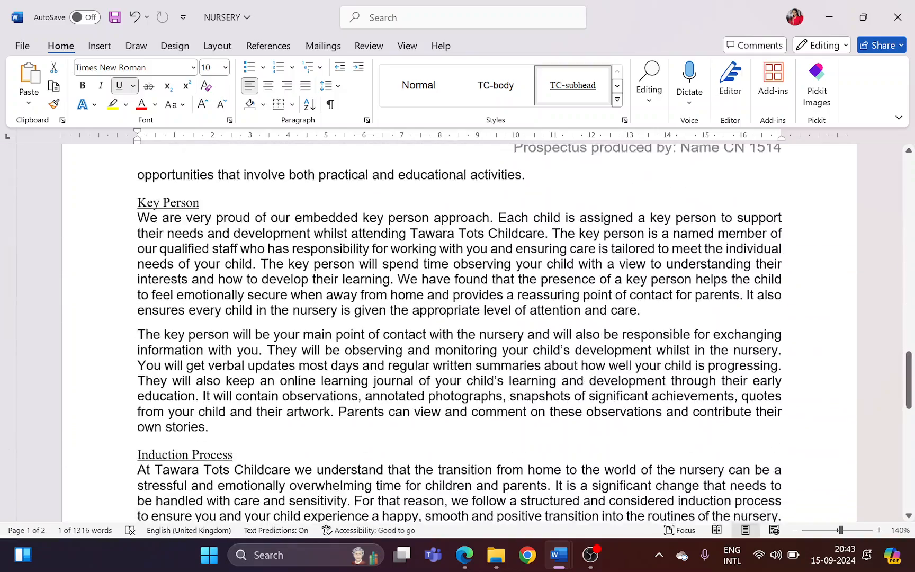
scroll(459, 333, "down", 8)
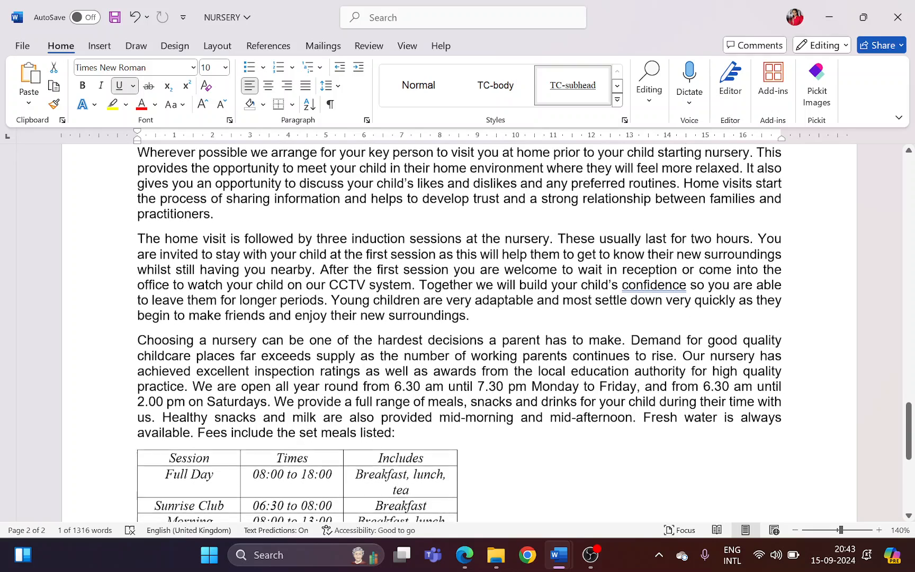
left_click_drag(295, 309, 469, 313)
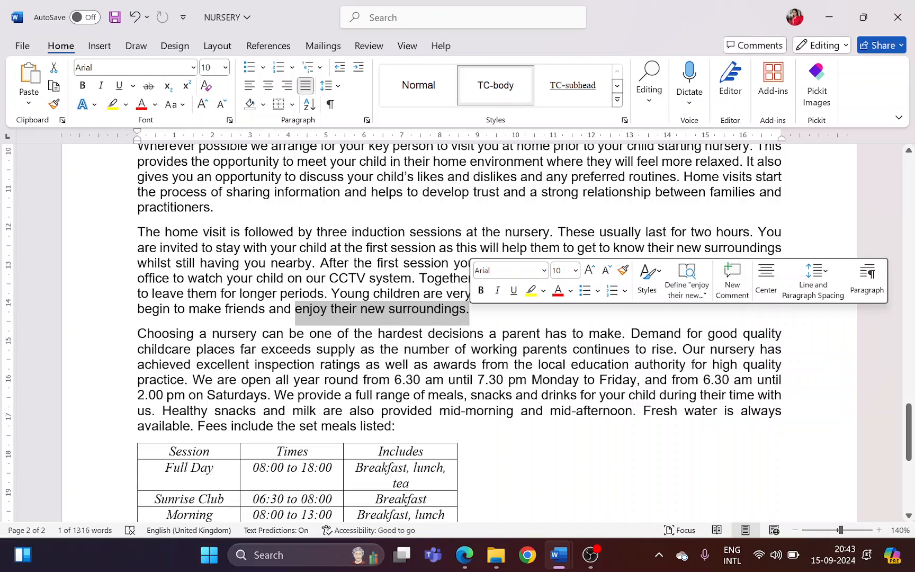
scroll(418, 353, "up", 15)
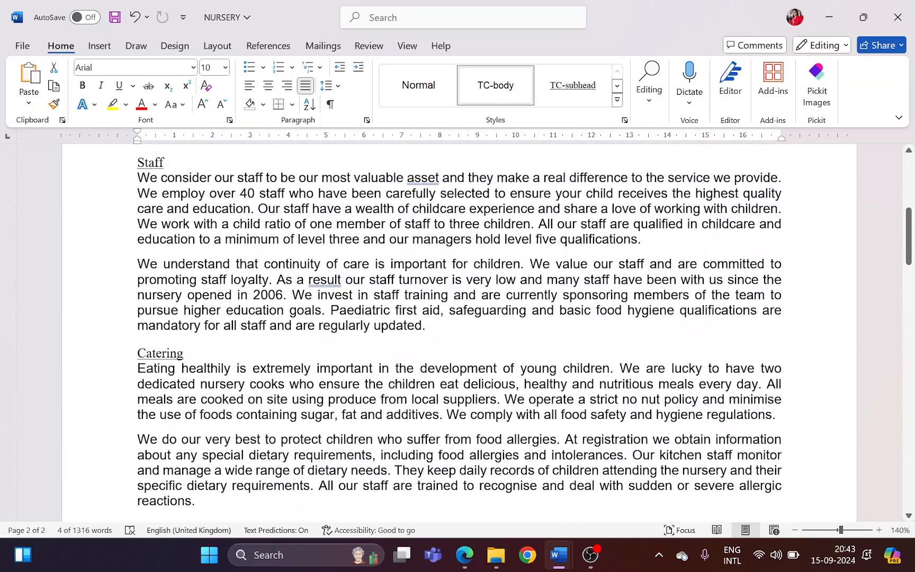
scroll(459, 333, "up", 4)
left_click_drag(138, 351, 470, 403)
In question 5 of the paper in Edge, highlight the requirements "page layout", "only this text" and "two columns"
left_click(465, 555)
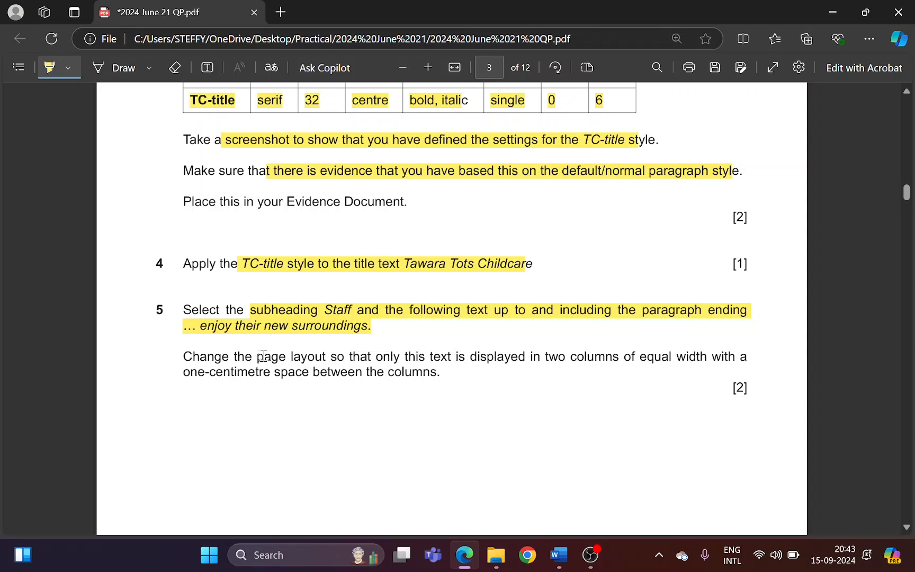
left_click_drag(259, 357, 319, 358)
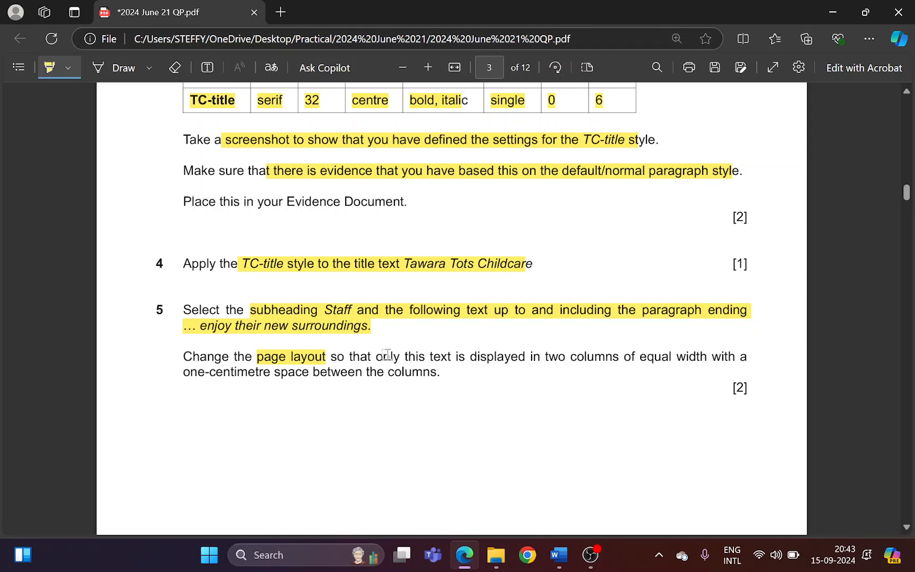
left_click_drag(384, 358, 447, 353)
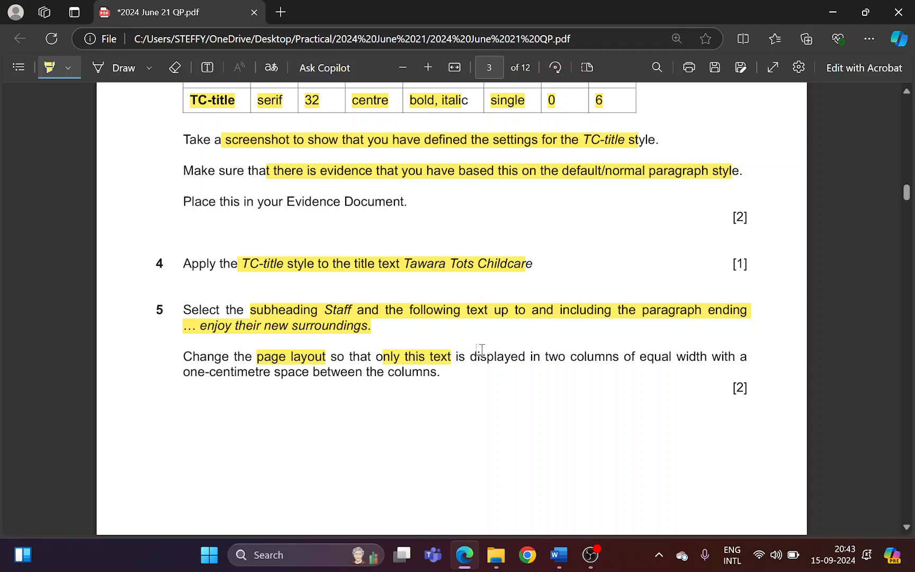
left_click_drag(547, 356, 604, 361)
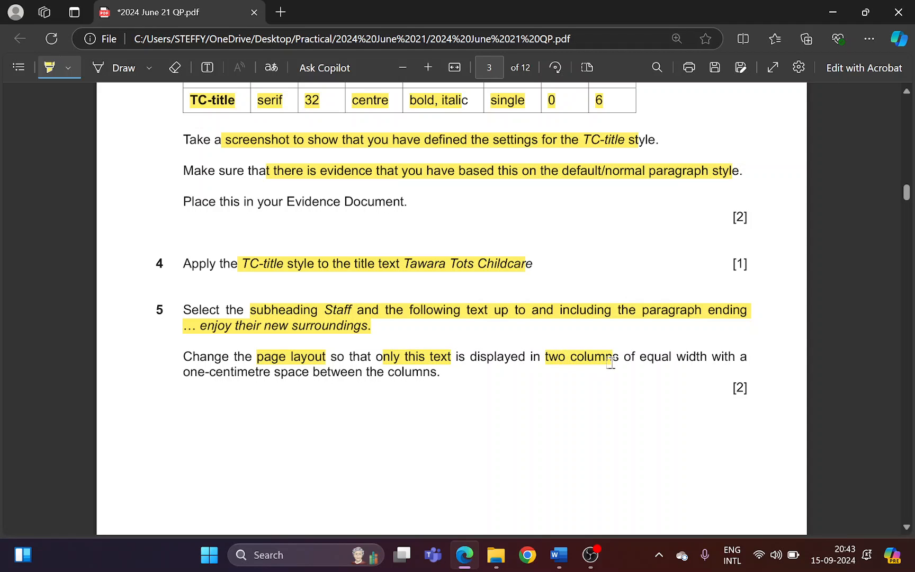
Open the detailed column settings for the selected text in Word and choose the two-column preset
key("alt+Tab")
left_click(217, 47)
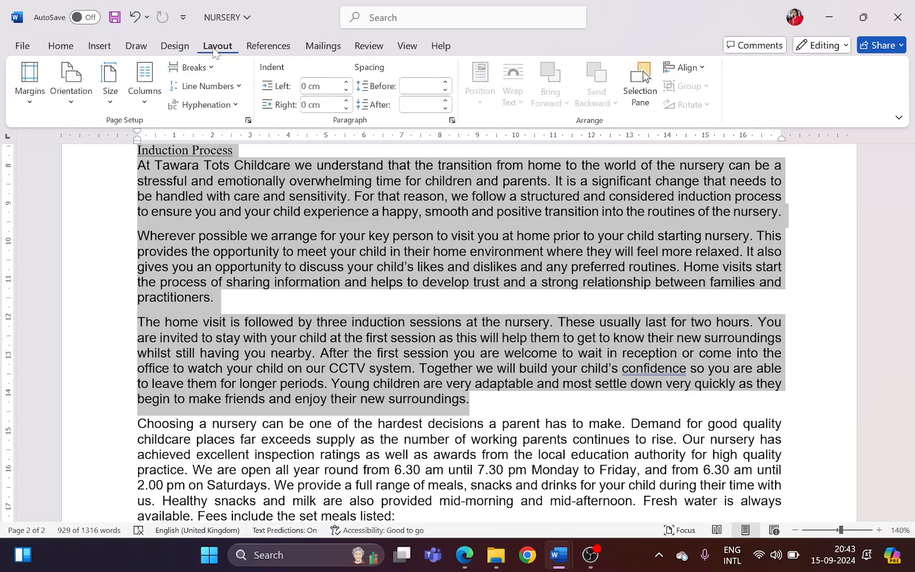
left_click(145, 80)
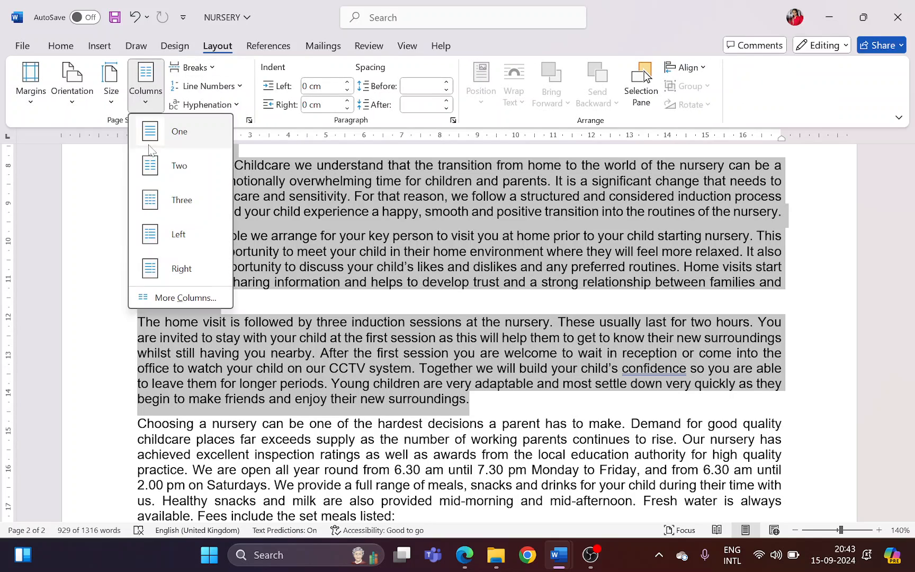
left_click(174, 300)
left_click(401, 194)
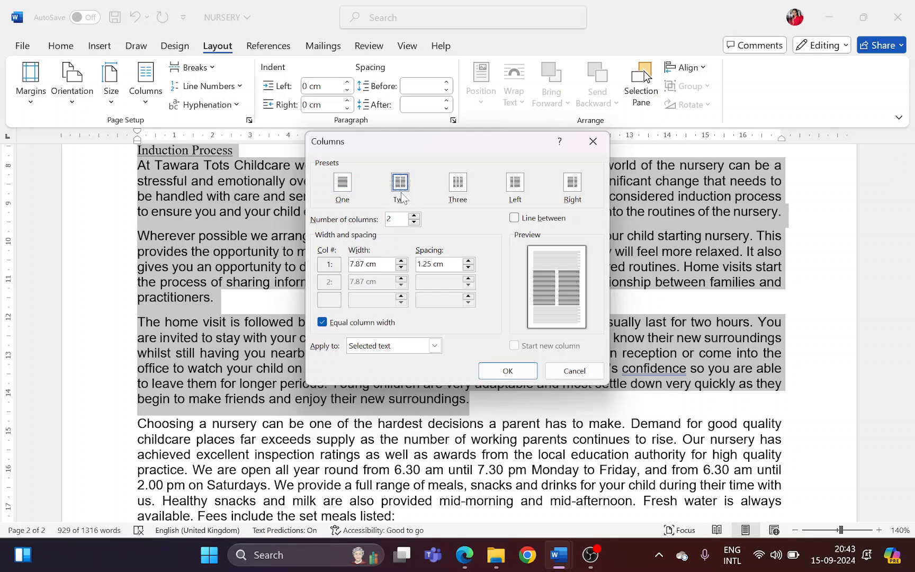
Highlight the equal width and one-centimetre space requirements in Edge, and apply the two columns with 1 cm spacing in Word
key("alt+Tab")
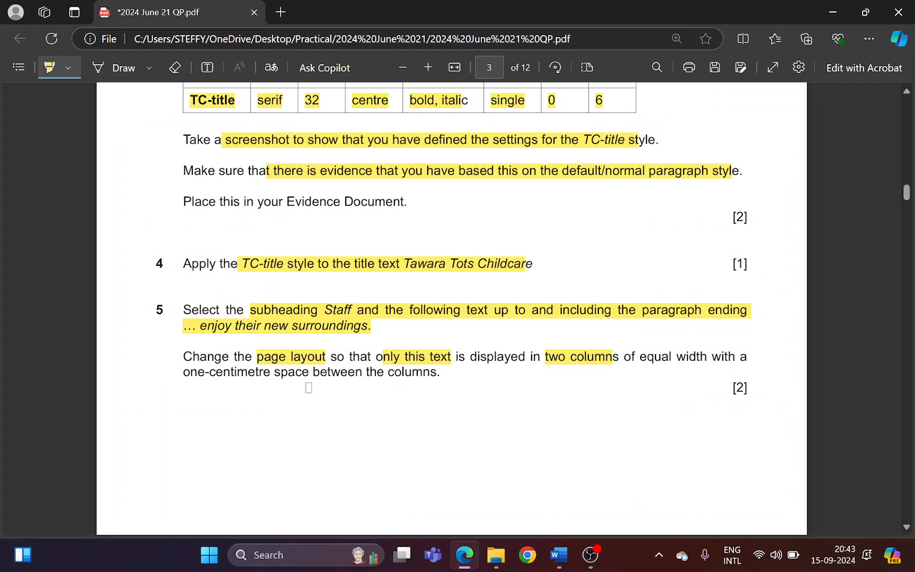
left_click_drag(641, 359, 704, 354)
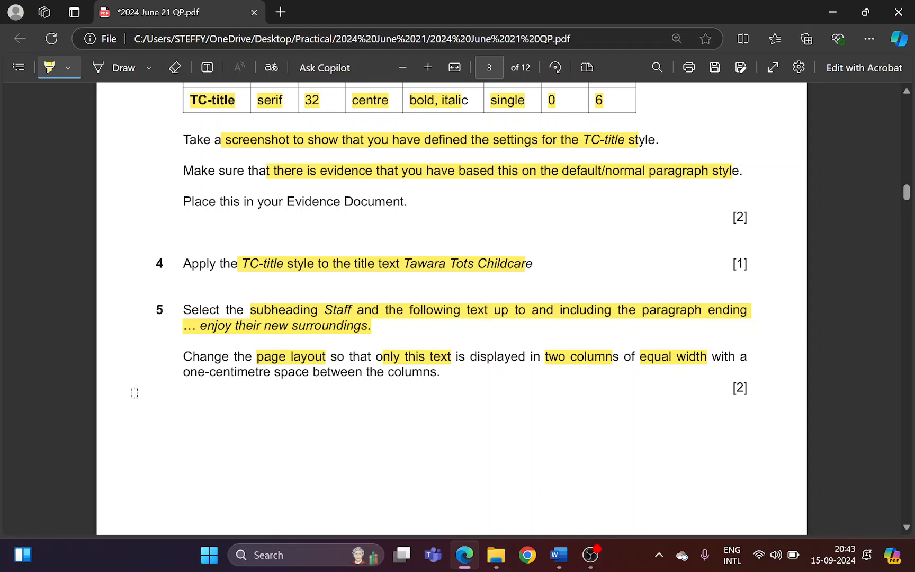
left_click_drag(185, 374, 421, 371)
key("alt+Tab")
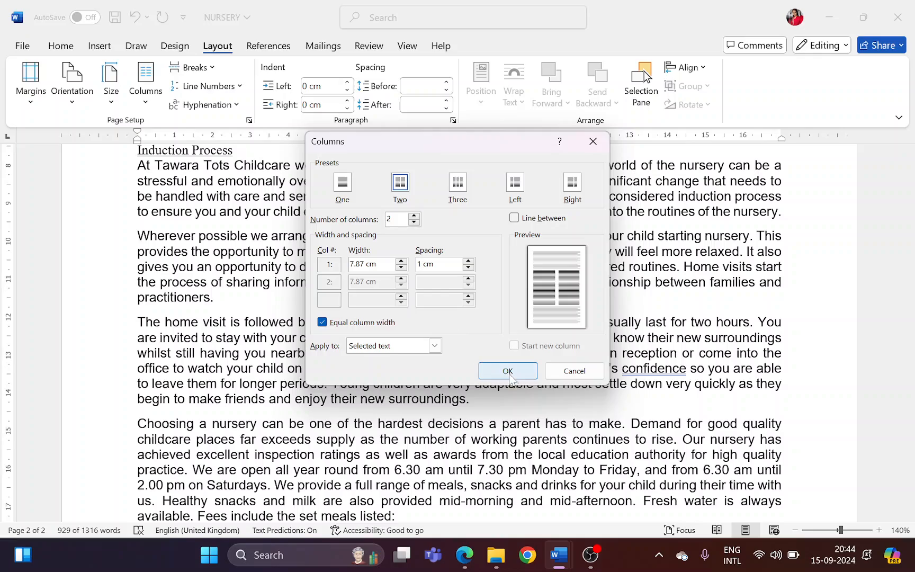
left_click(508, 371)
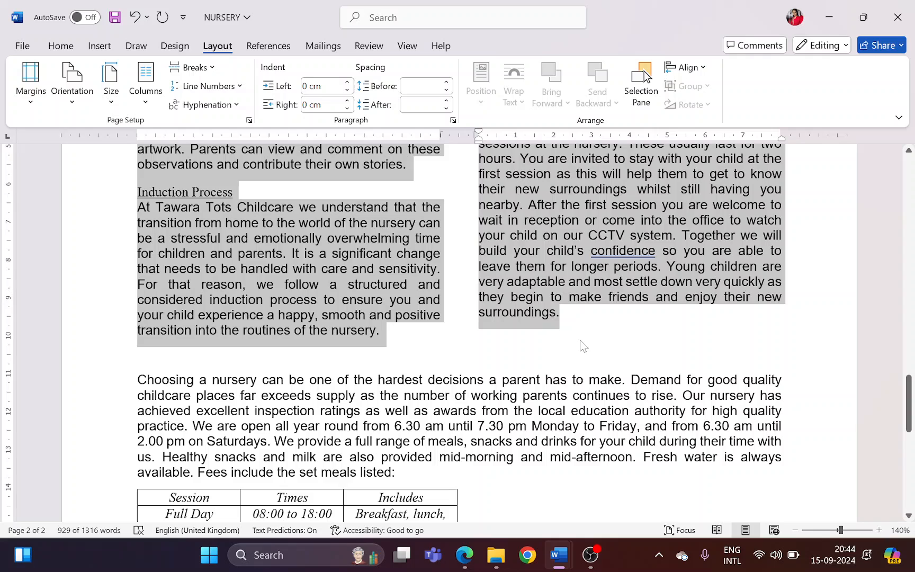
Remove the extra blank line between the two-column text and the paragraph starting "Choosing a nursery"
left_click(580, 341)
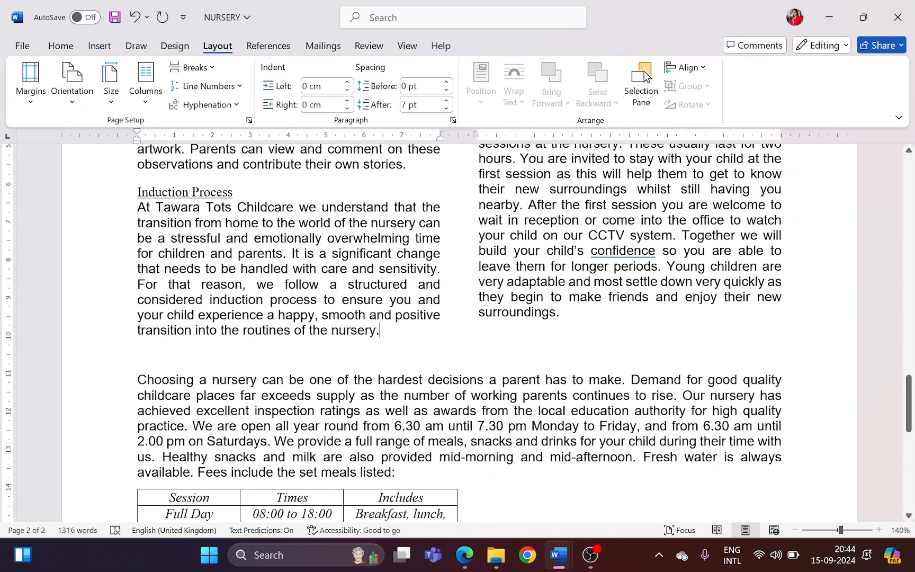
key("ctrl+z")
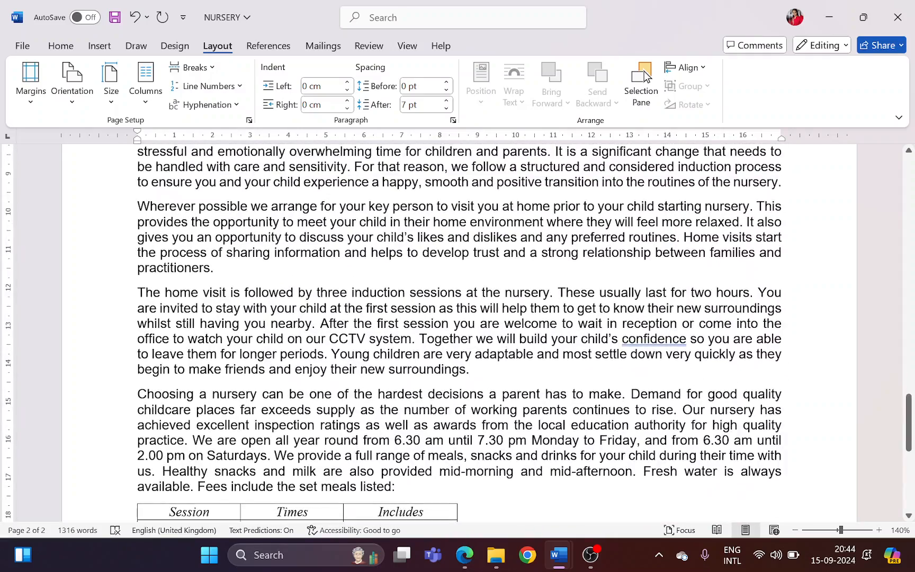
key("ctrl+y")
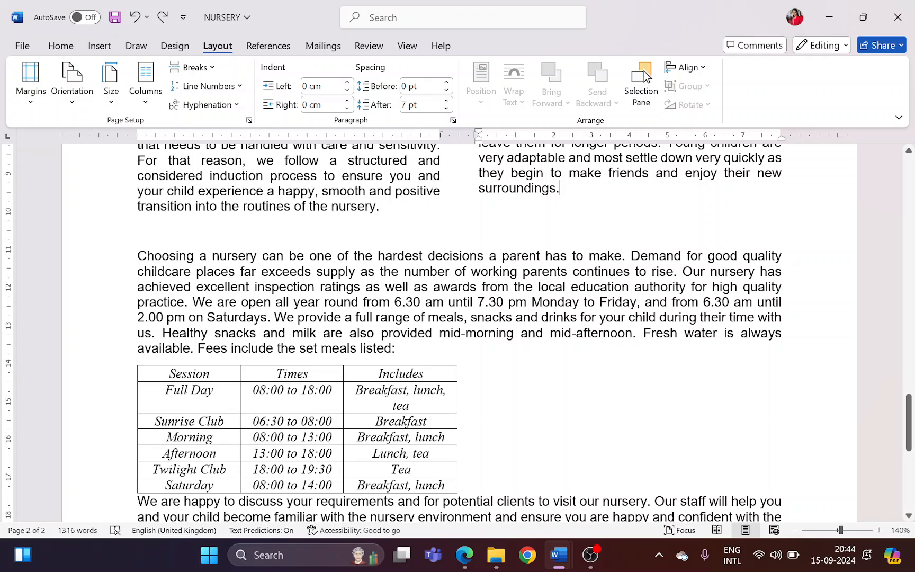
key("Down")
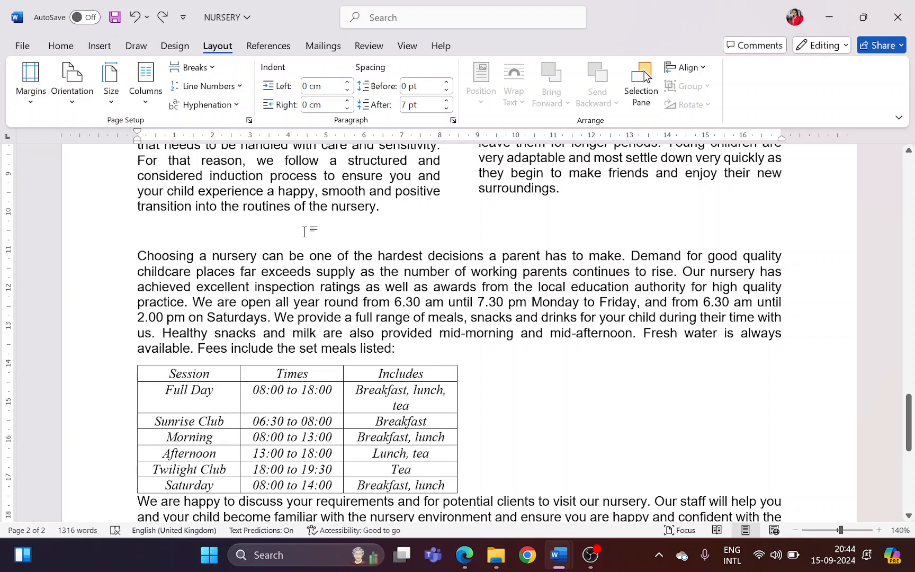
key("BackSpace")
key("Up")
key("Up")
key("Up")
key("Up")
key("Up")
key("Up")
key("Up")
key("Up")
key("Up")
key("Up")
key("Up")
key("Up")
key("Up")
key("Up")
key("Up")
key("Up")
key("Up")
key("Up")
key("Up")
key("Up")
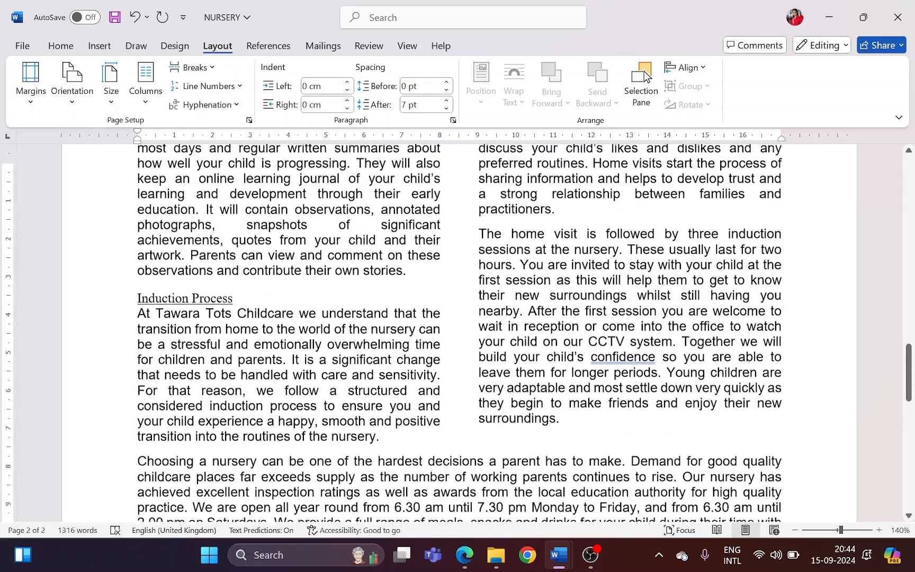
scroll(644, 71, "down", 3)
In question 6 of the paper in Edge, highlight the TC-subhead style name, its use on the five subheadings, and the style to modify
key("alt+Tab")
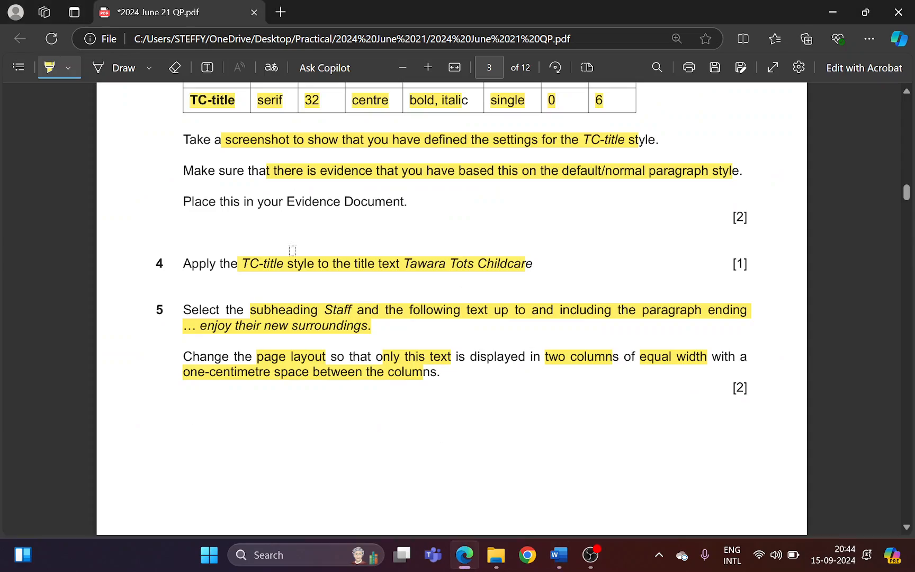
scroll(241, 377, "down", 10)
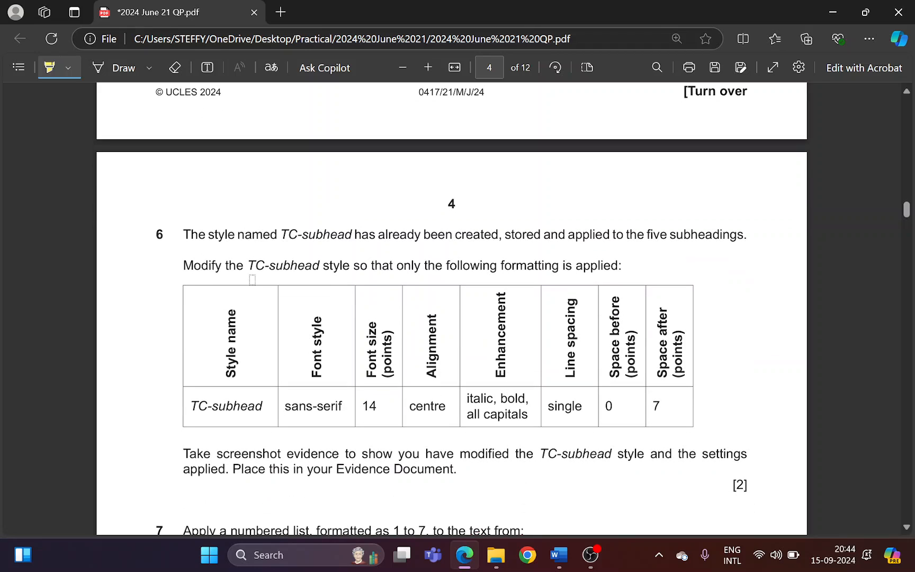
left_click_drag(290, 233, 347, 233)
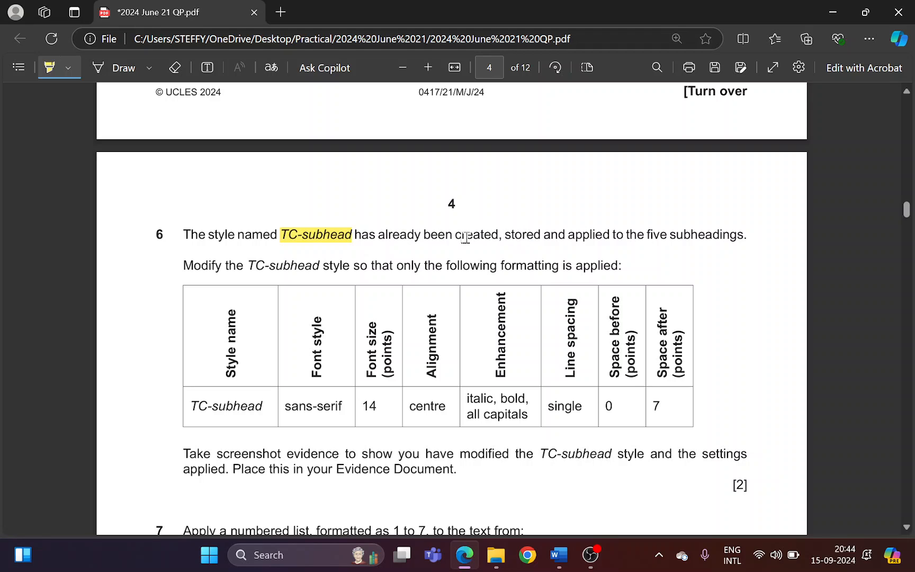
left_click_drag(462, 234, 730, 235)
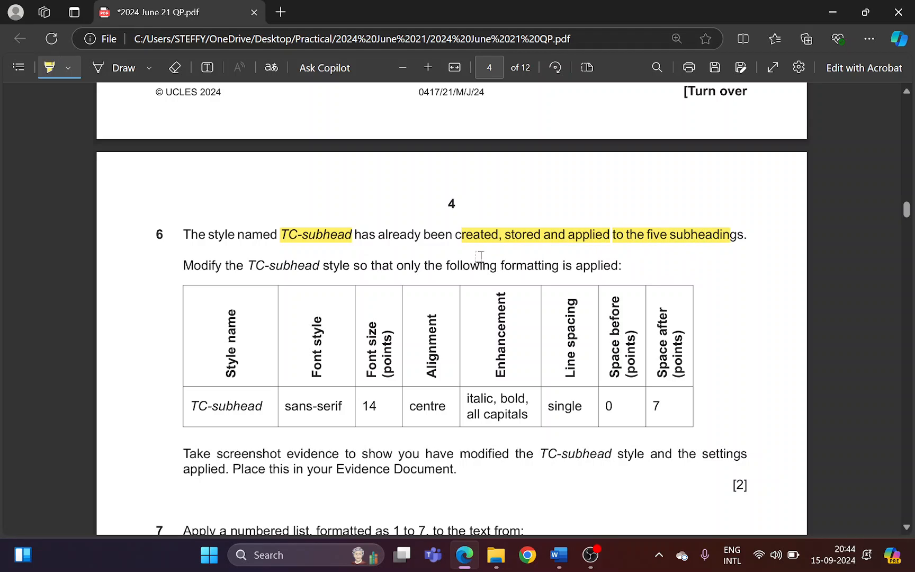
left_click_drag(254, 266, 347, 267)
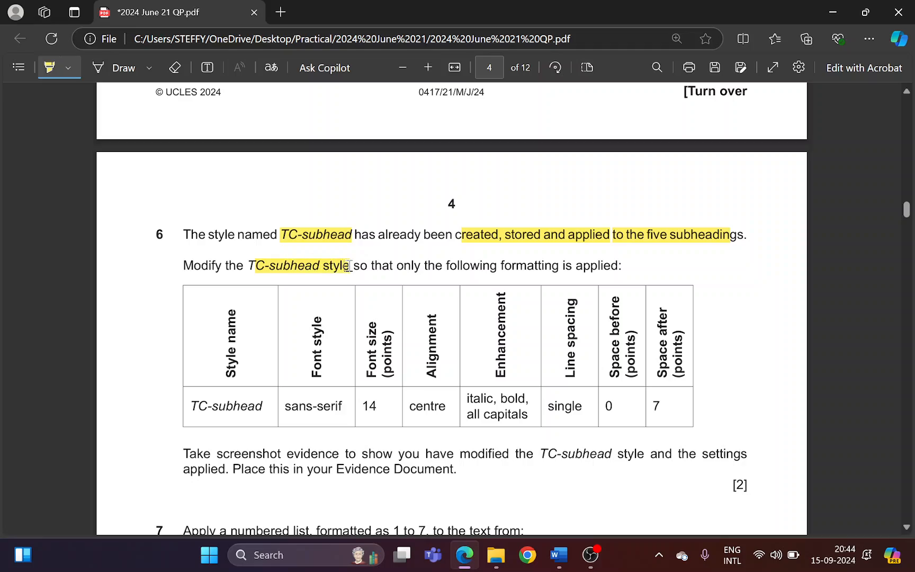
Place the cursor at the Staff subheading in Word and open the TC-subhead style for modification
key("alt+Tab")
scroll(266, 304, "up", 13)
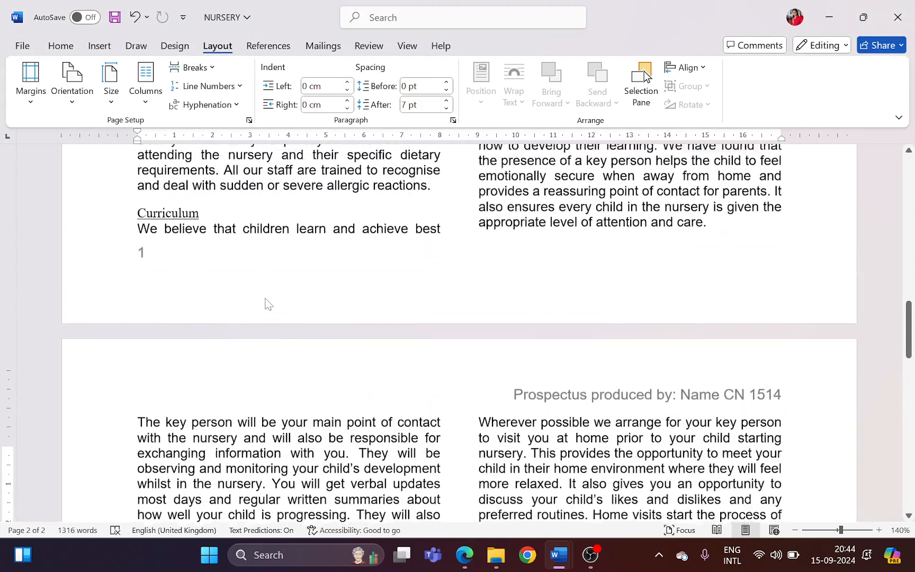
scroll(644, 71, "up", 10)
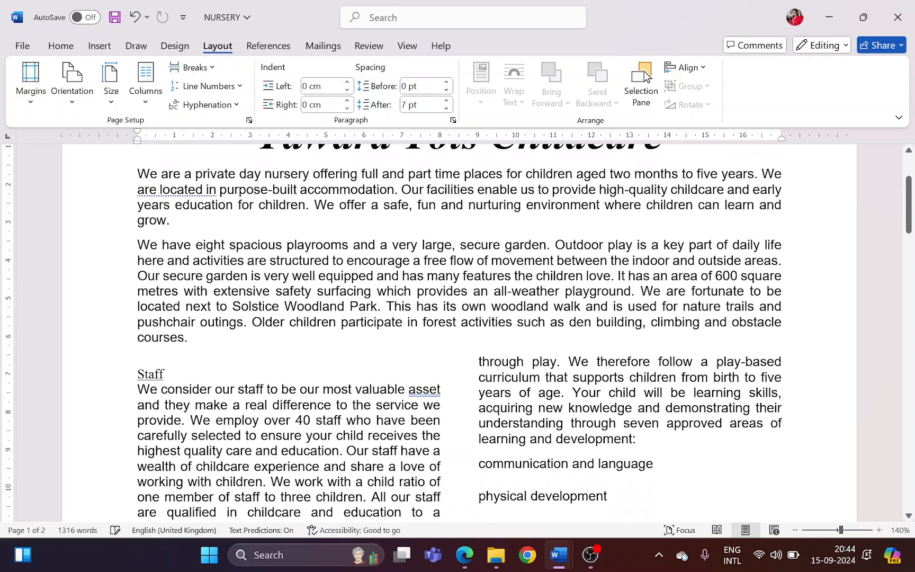
key("Down")
key("End")
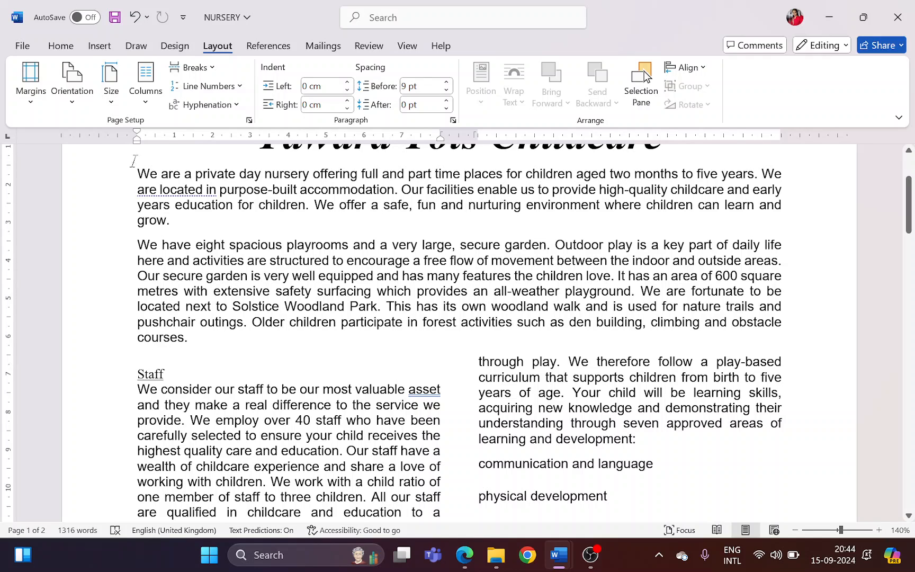
key("Home")
left_click(69, 48)
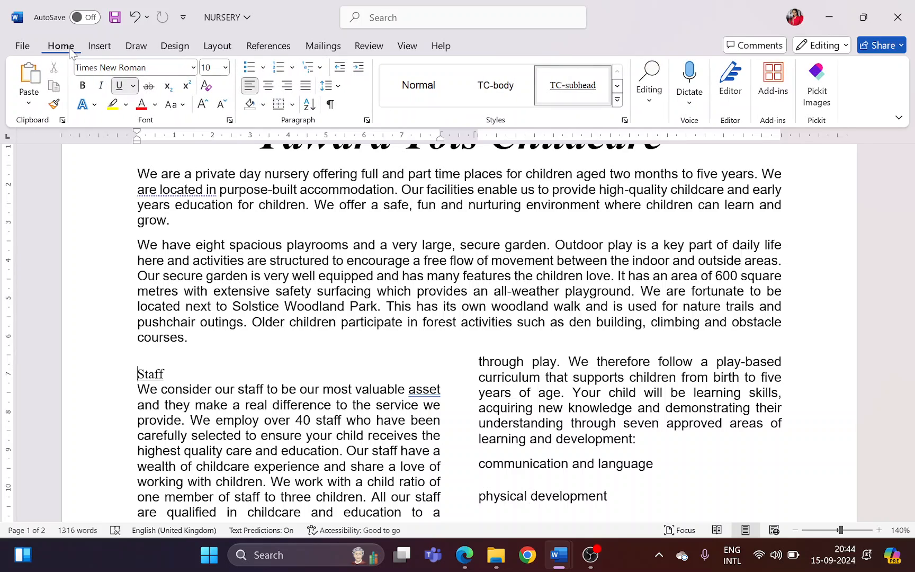
right_click(571, 91)
left_click(604, 116)
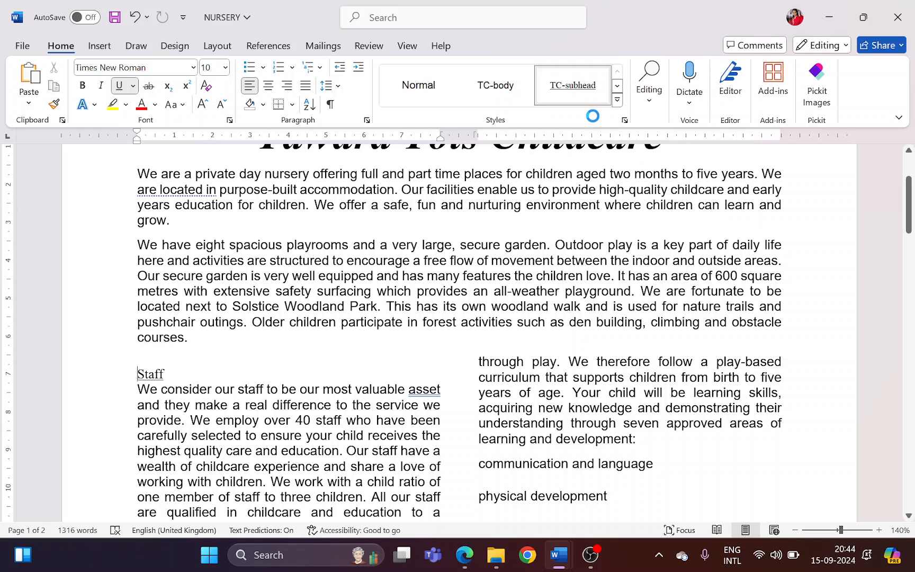
Highlight the sans-serif requirement in Edge, and set the TC-subhead style's font to Arial in Word
key("alt+Tab")
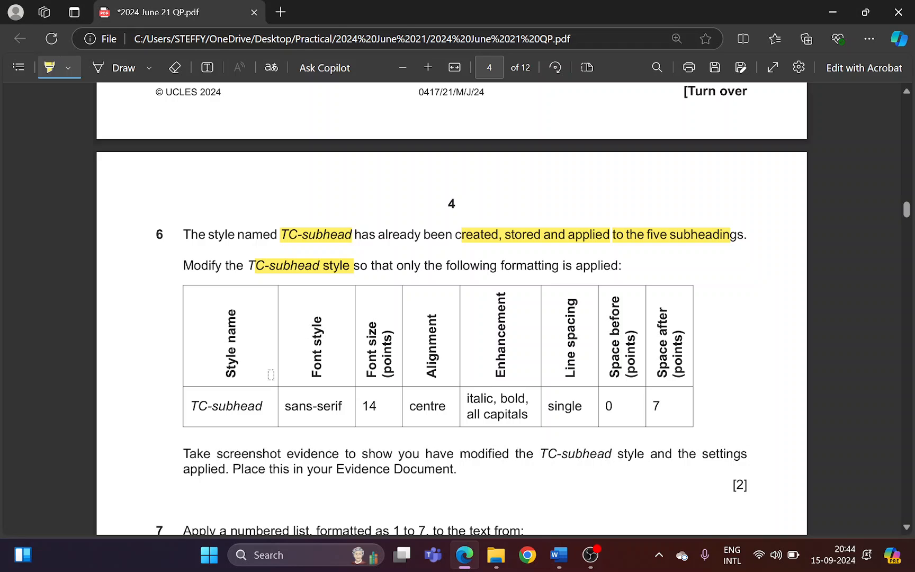
scroll(288, 298, "down", 2)
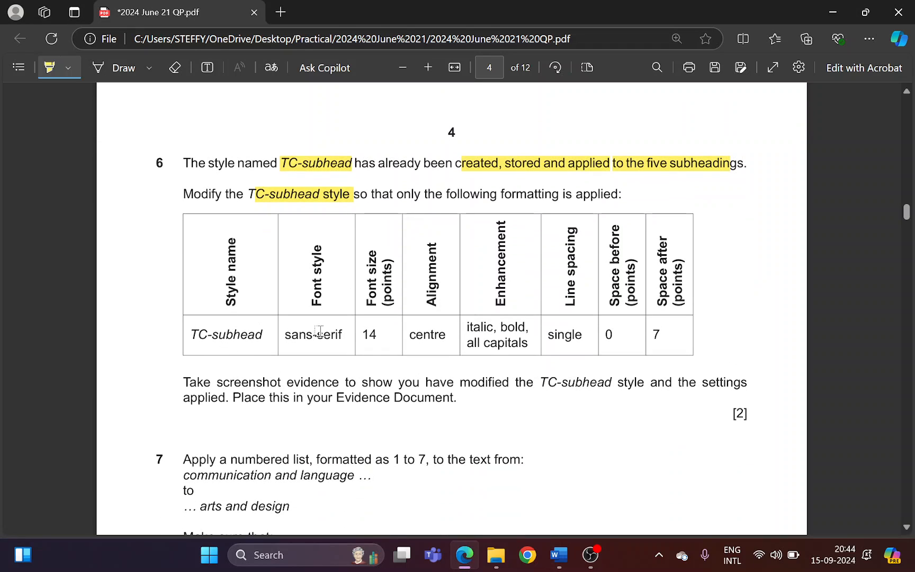
left_click_drag(285, 334, 339, 335)
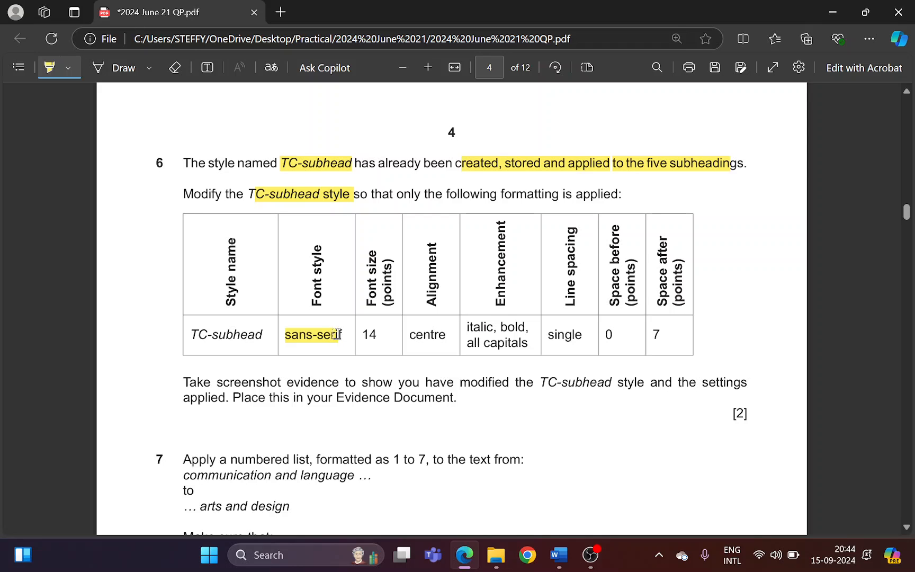
key("alt+Tab")
left_click(144, 243)
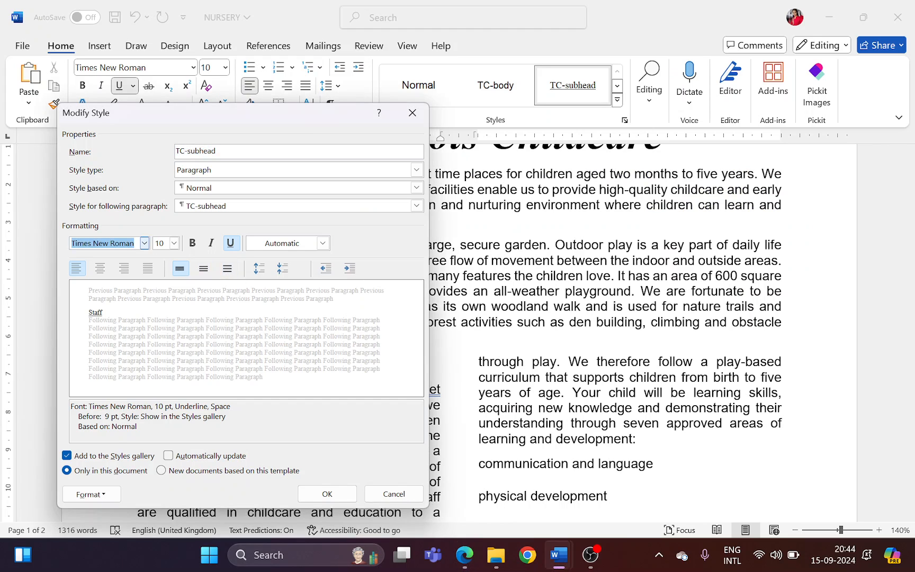
type("Arial")
key("Tab")
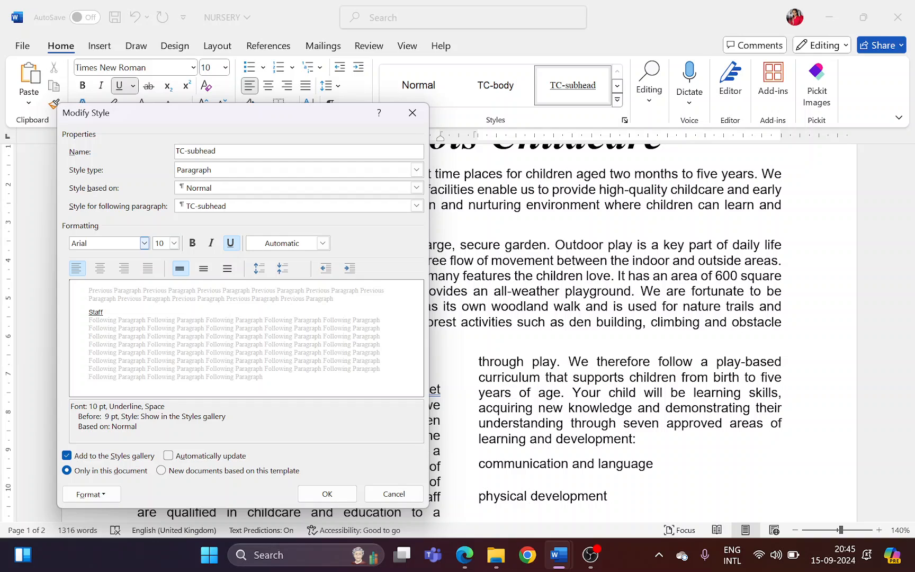
Highlight the size 14 and centre requirements in Edge, and set the TC-subhead style to 14 pt and centred in Word
key("alt+Tab")
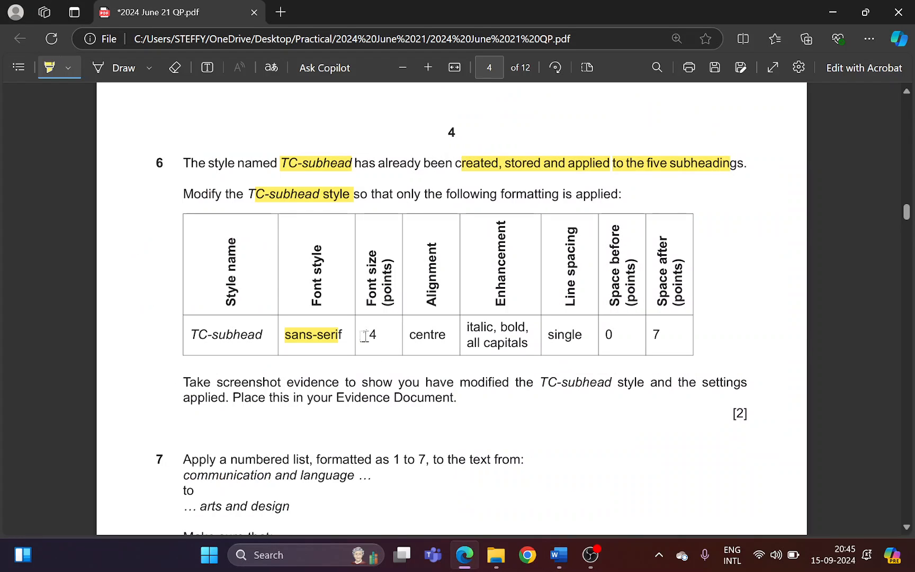
left_click_drag(364, 336, 447, 335)
key("alt+Tab")
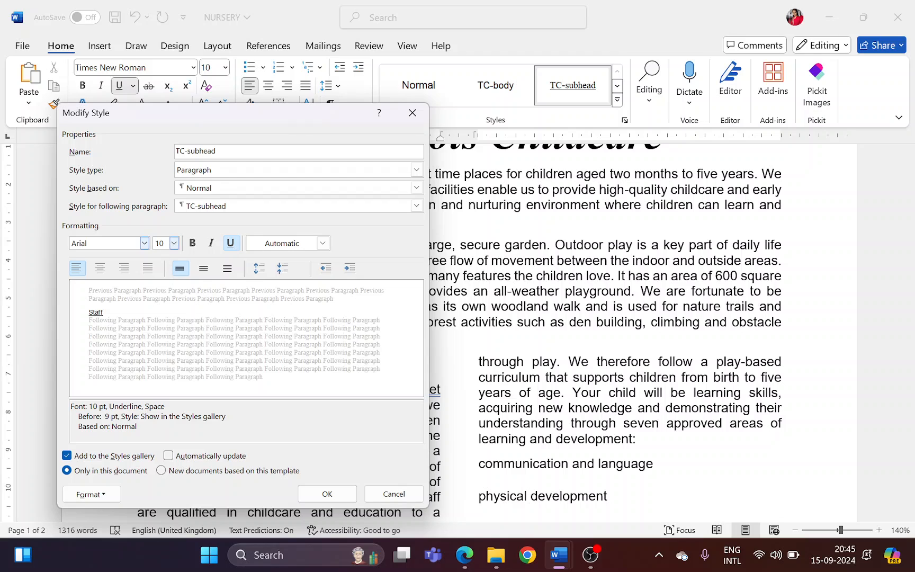
key("Tab")
Highlight the enhancement requirements in Edge, and make the TC-subhead style bold and italic without underline in Word
key("alt+Tab")
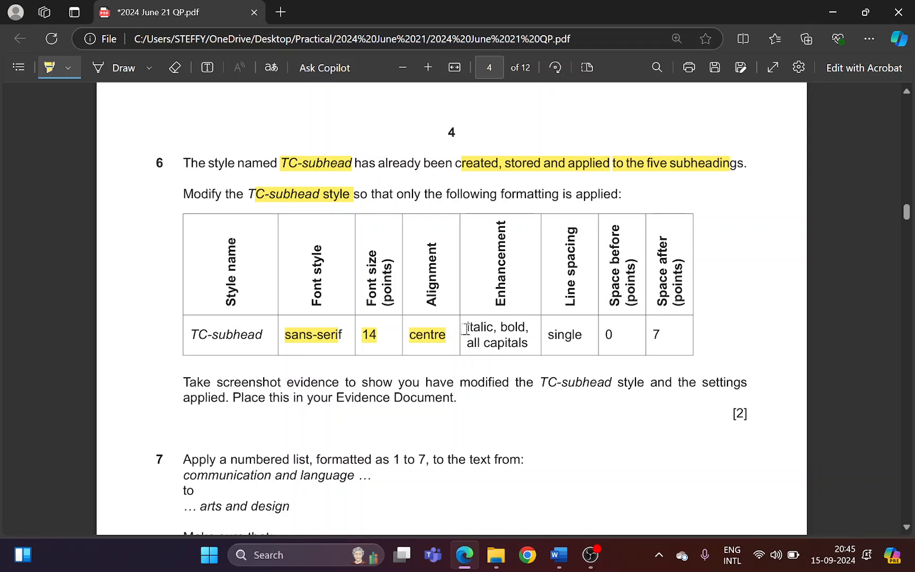
left_click_drag(466, 329, 522, 339)
key("alt+Tab")
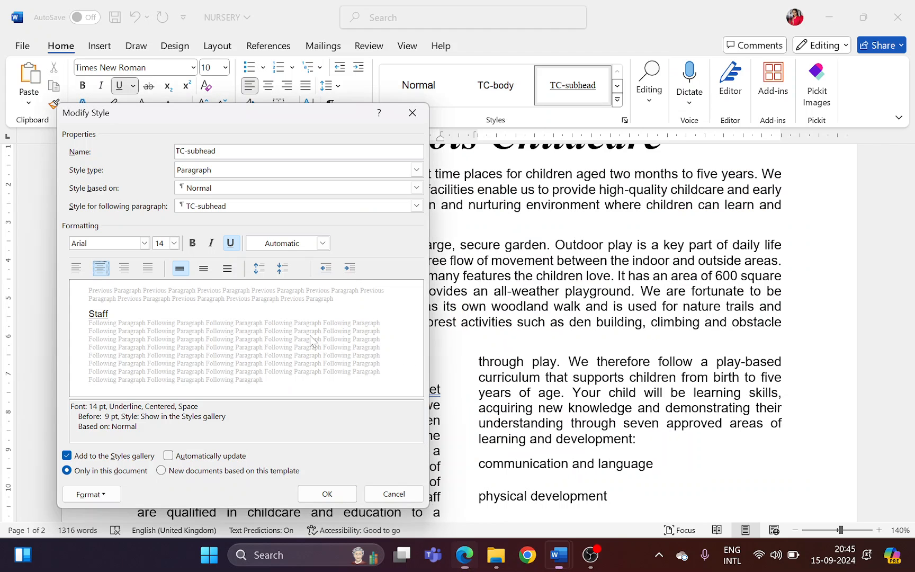
left_click(194, 244)
left_click(211, 243)
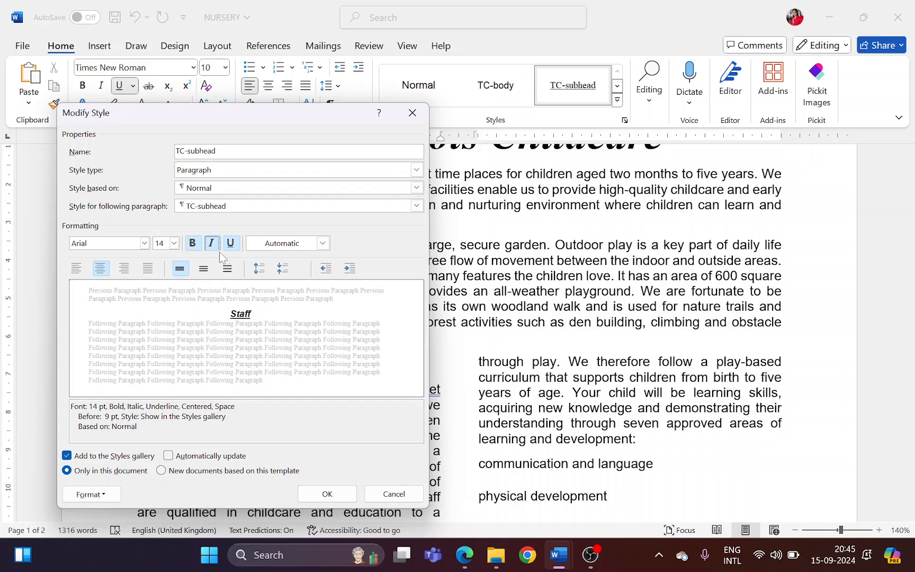
left_click(231, 243)
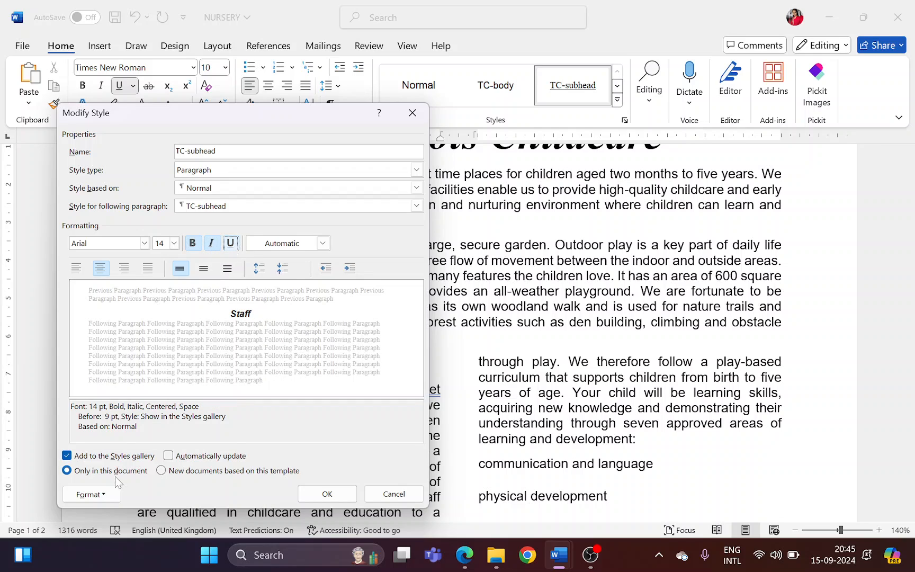
Apply the All caps font effect to the TC-subhead style
left_click(112, 493)
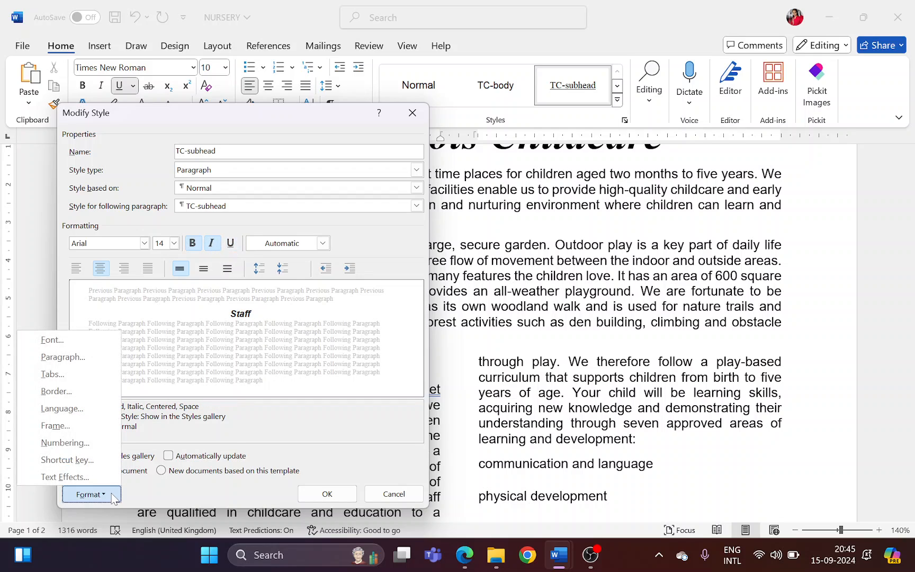
left_click(96, 342)
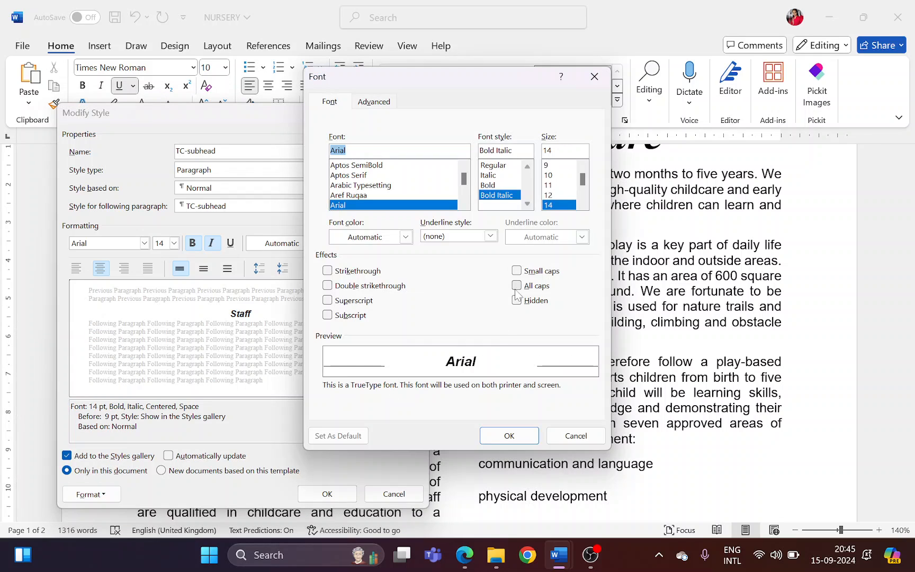
left_click(517, 288)
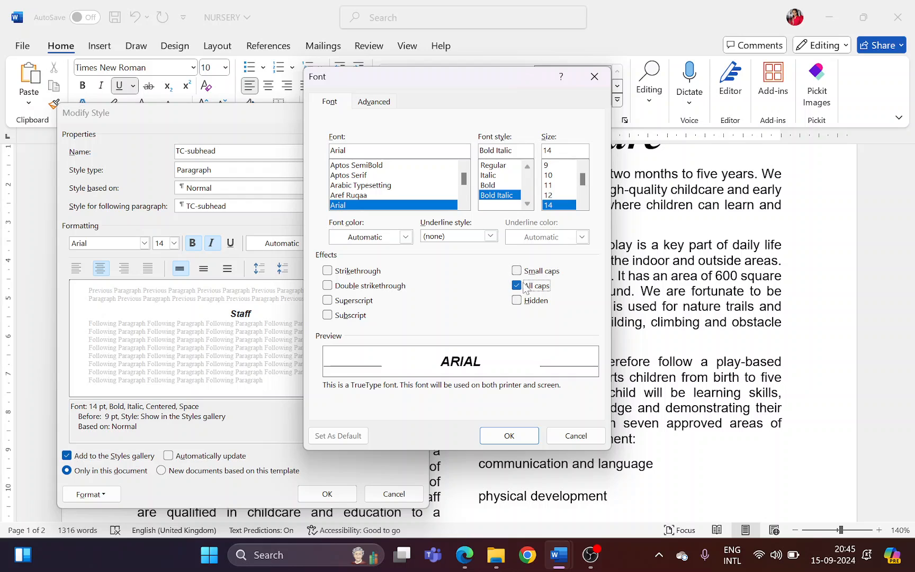
left_click(517, 436)
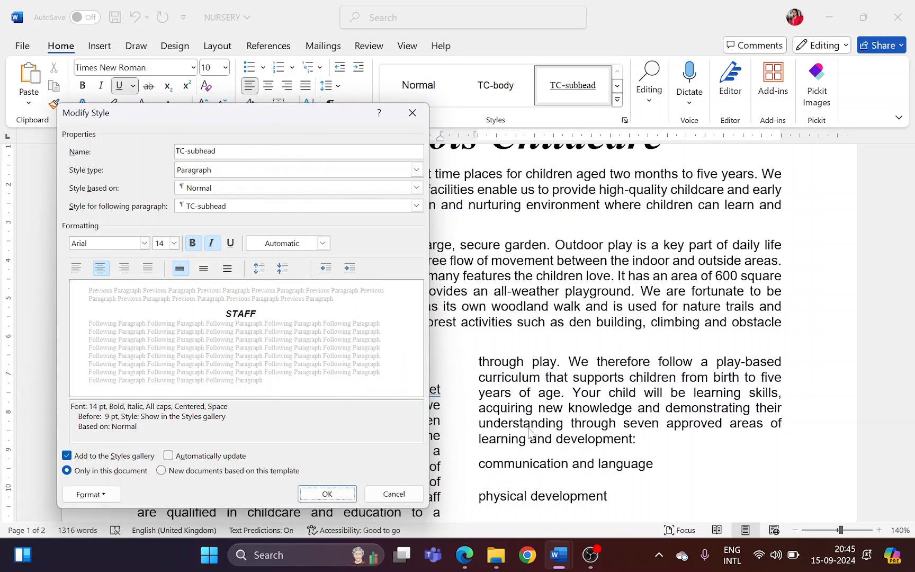
Highlight the single line spacing requirement in Edge, and open the TC-subhead style's paragraph settings in Word
key("alt+Tab")
left_click_drag(548, 337, 582, 338)
key("alt+Tab")
left_click(91, 494)
left_click(97, 357)
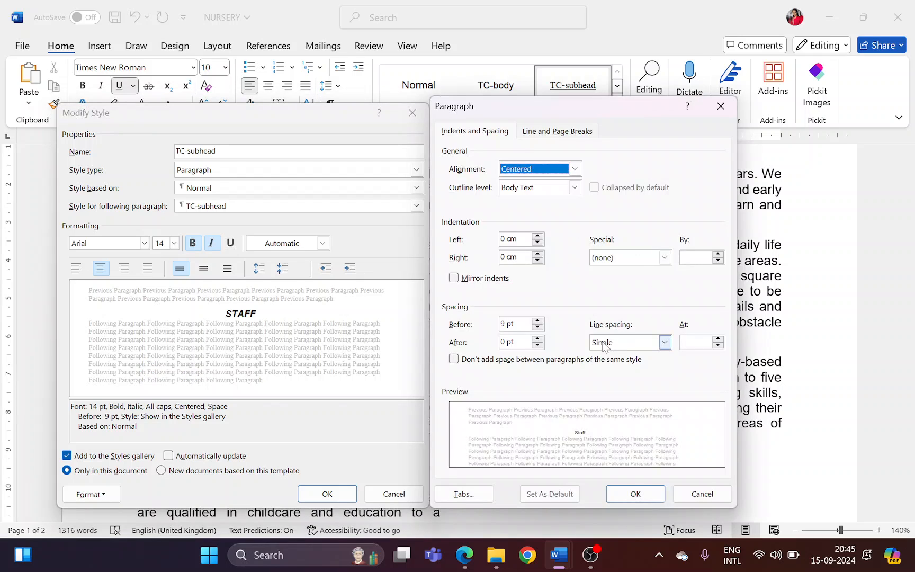
Highlight the space before and after values 0 and 7 in Edge, and set the style's space before to 0 pt in Word
key("alt+Tab")
left_click_drag(603, 333, 662, 333)
key("alt+Tab")
left_click(535, 330)
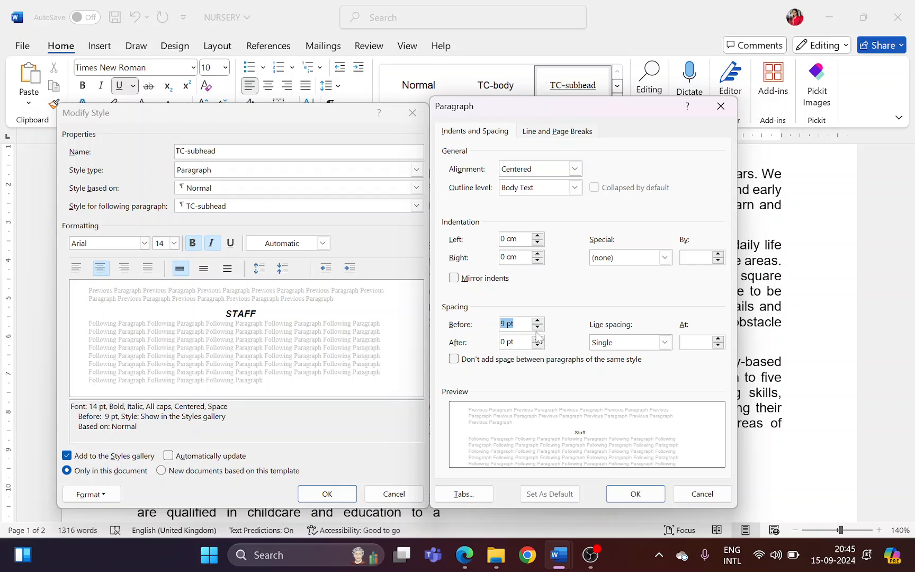
left_click(537, 328)
left_click(536, 329)
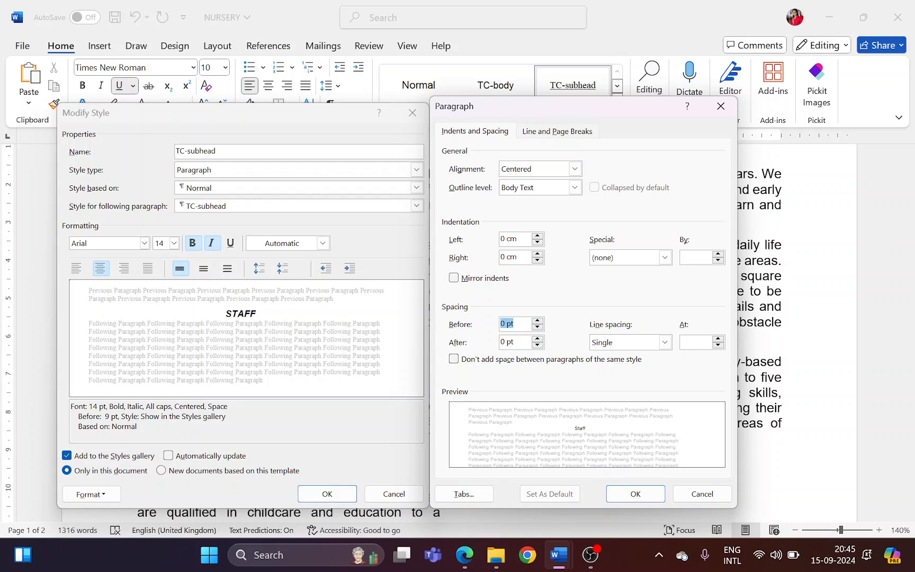
left_click(506, 342)
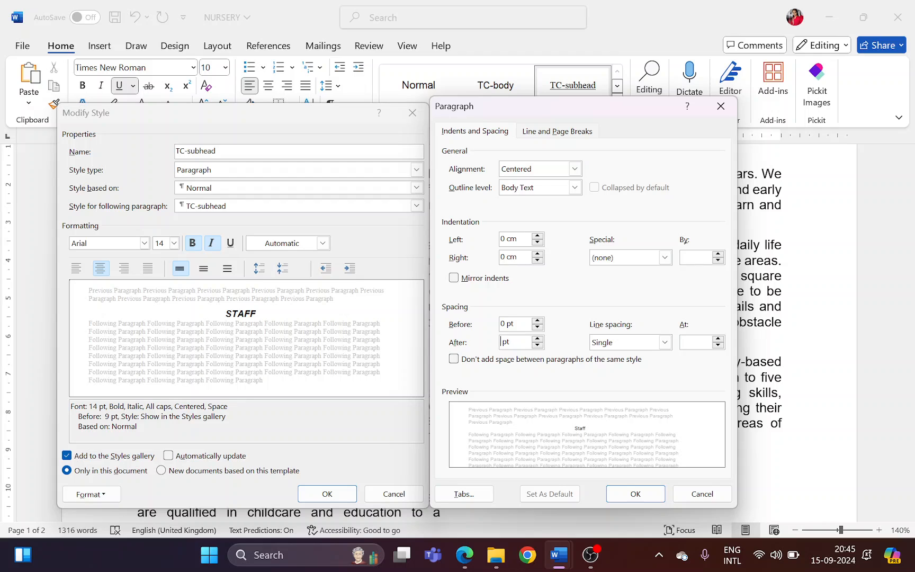
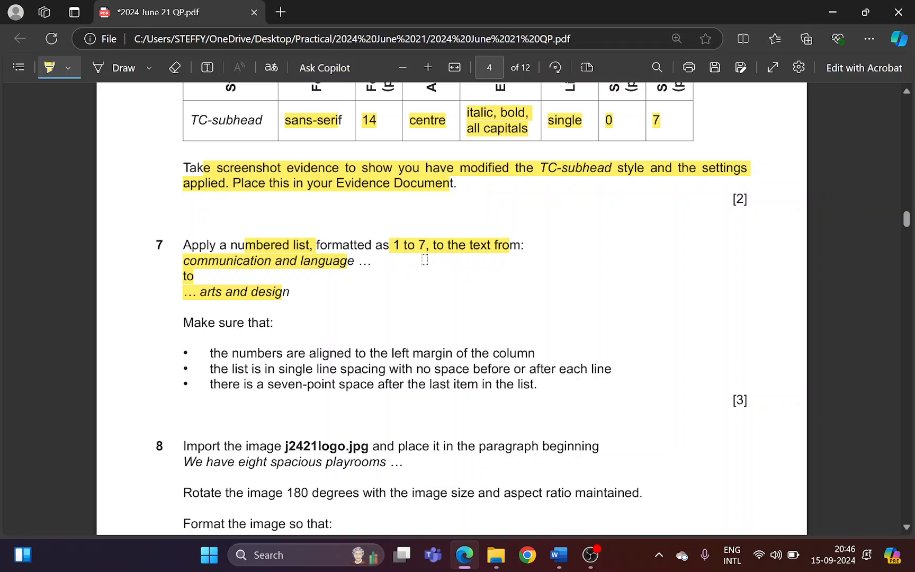
Switch to Word and apply the 1. 2. 3. numbering format to the seven selected learning areas
key("alt+Tab")
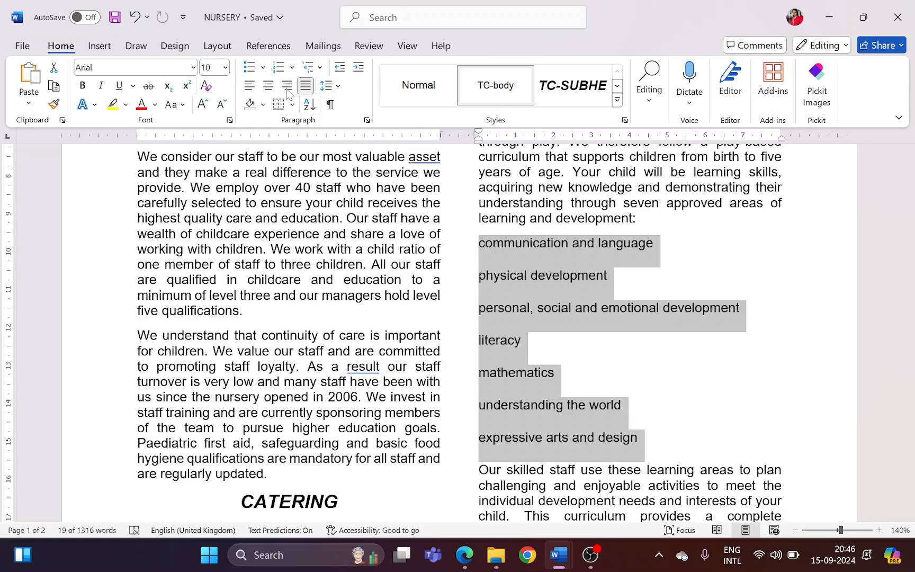
left_click(292, 68)
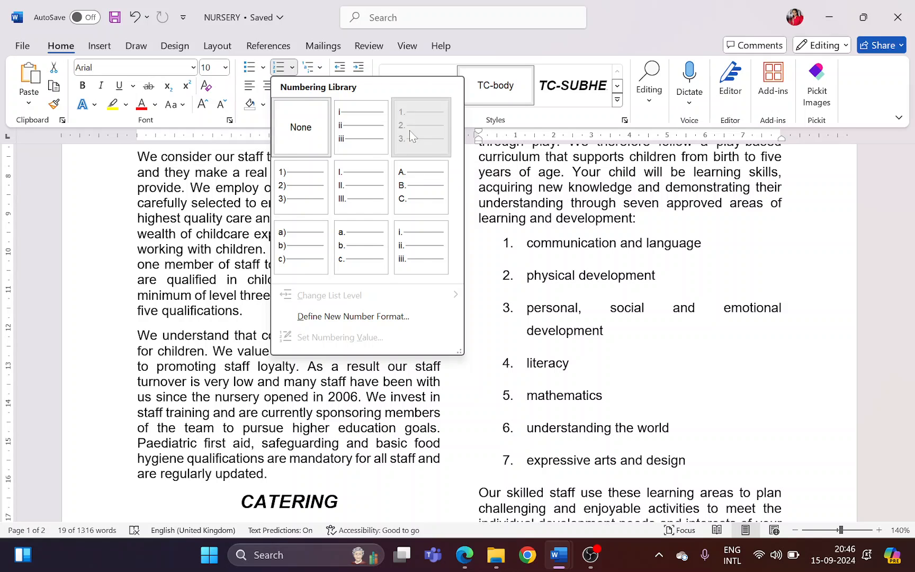
left_click(410, 130)
Highlight question 7's requirement to align the numbers to the column's left margin in Edge, and return to Word
key("alt+Tab")
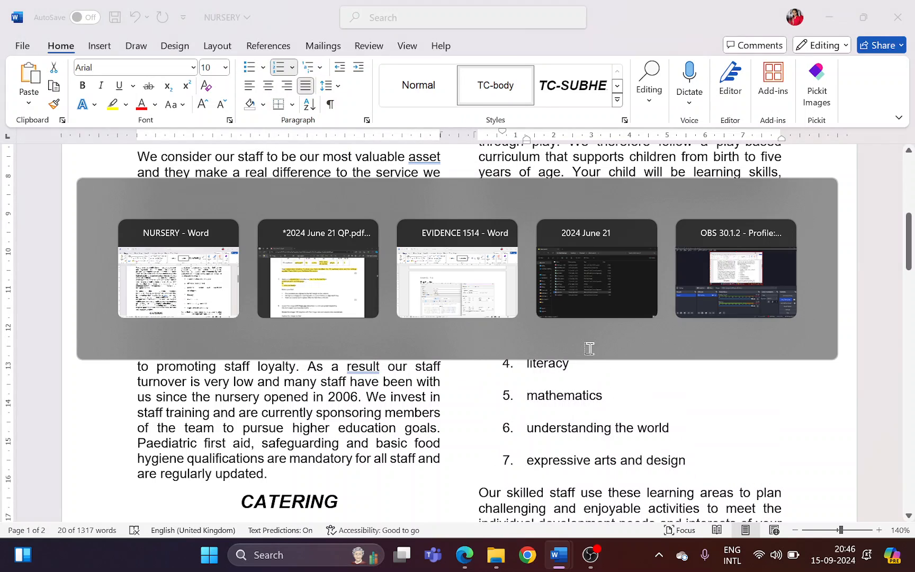
scroll(246, 341, "down", 1)
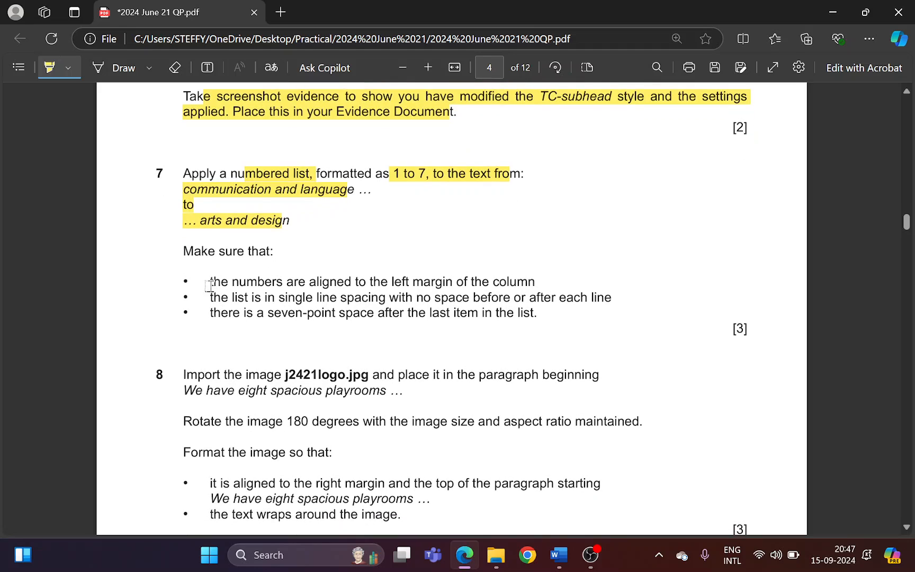
left_click_drag(241, 275, 536, 276)
key("alt+Tab")
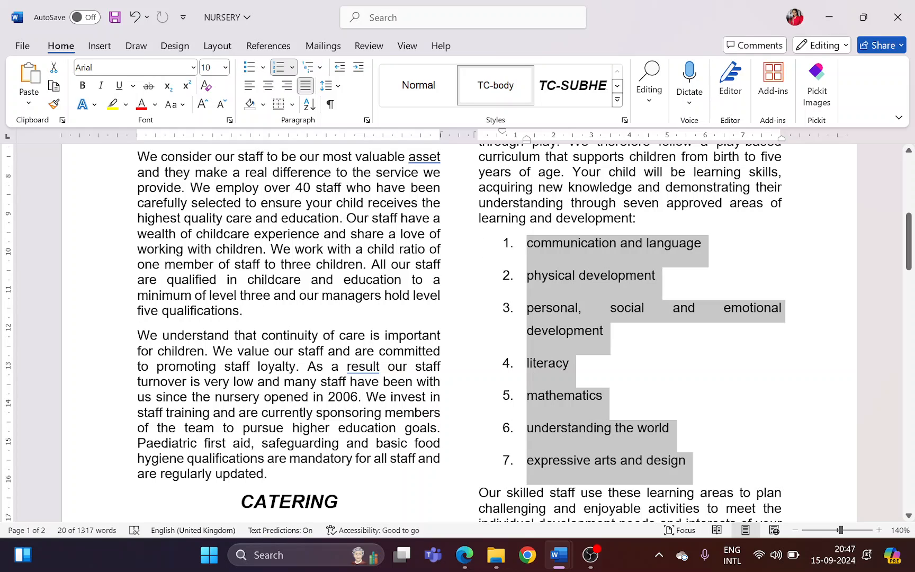
Set the numbered list's left indentation to 0 cm in its paragraph settings
right_click(554, 266)
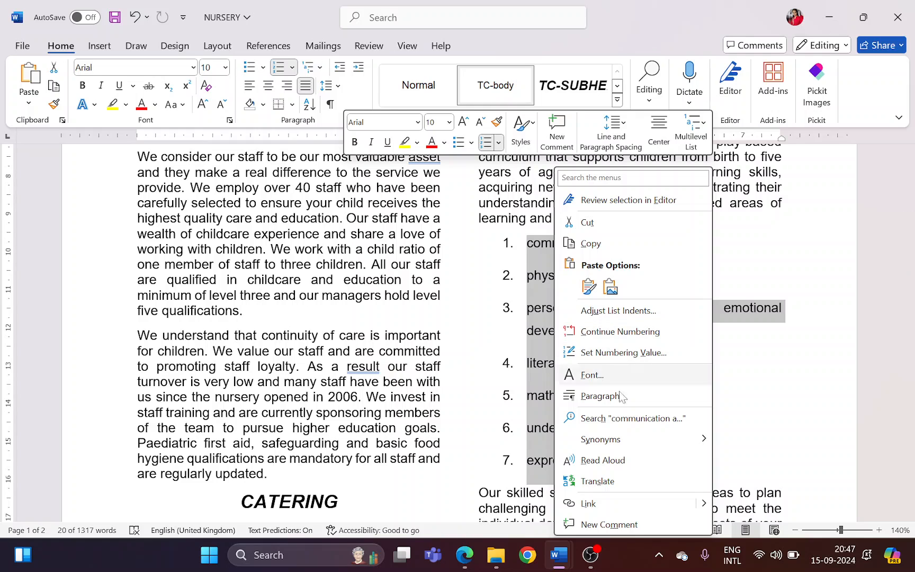
left_click(603, 396)
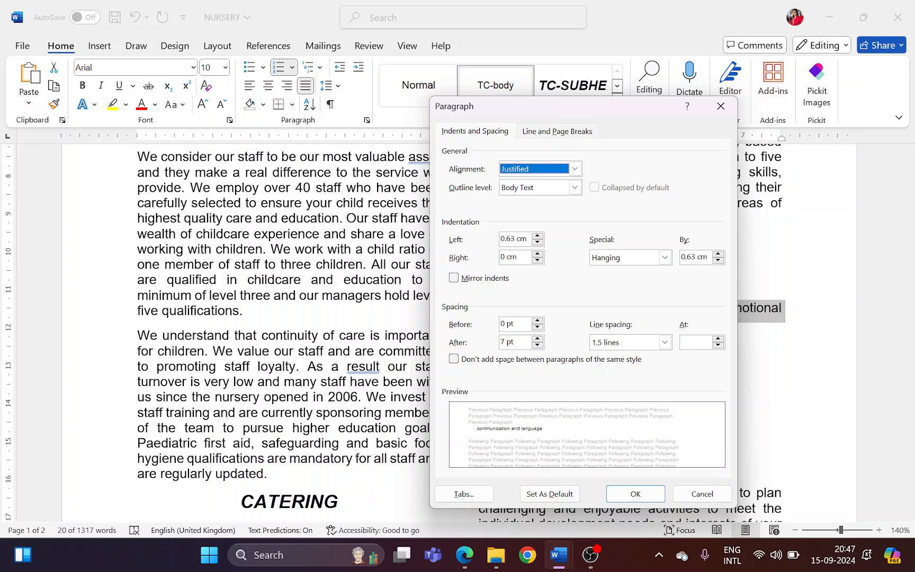
left_click(536, 243)
left_click(536, 244)
left_click(536, 243)
left_click(536, 244)
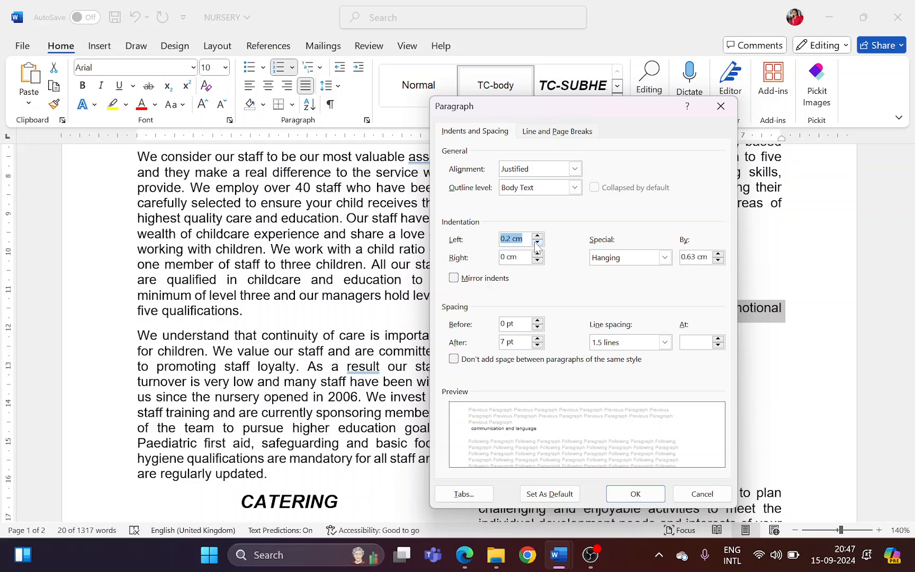
left_click(537, 244)
left_click(537, 243)
key("alt+Tab")
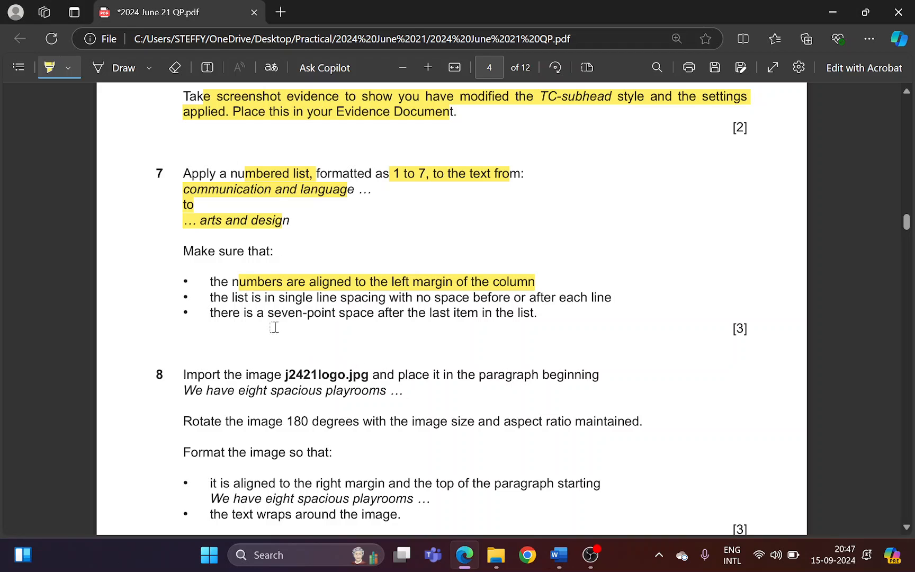
key("alt+Tab")
left_click(635, 494)
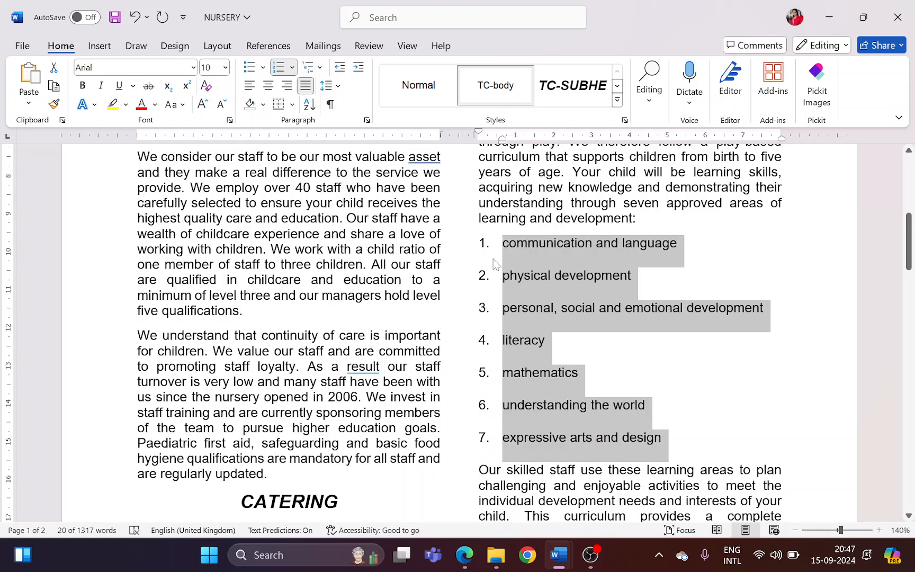
Highlight the single line spacing and no space before or after requirement in Edge, and return to Word
key("alt+Tab")
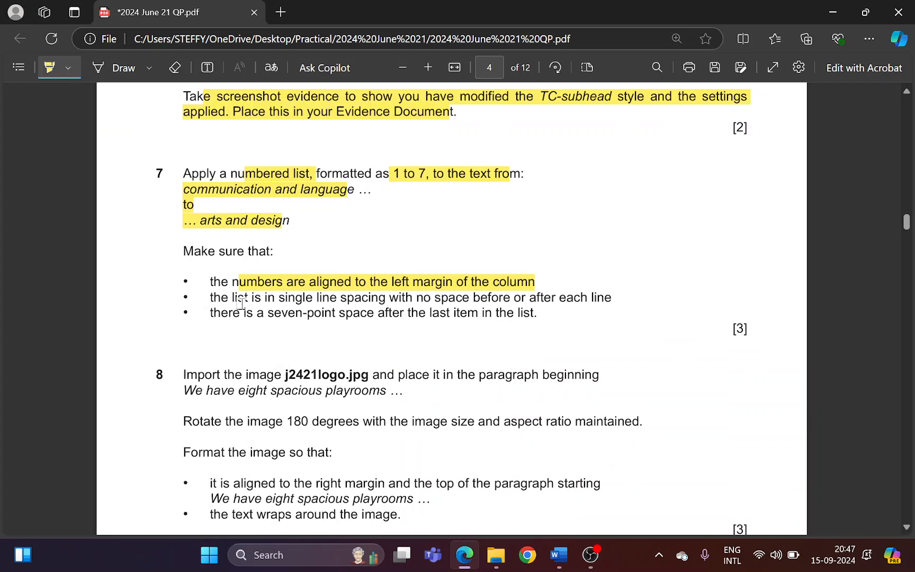
left_click_drag(232, 298, 604, 300)
key("alt+Tab")
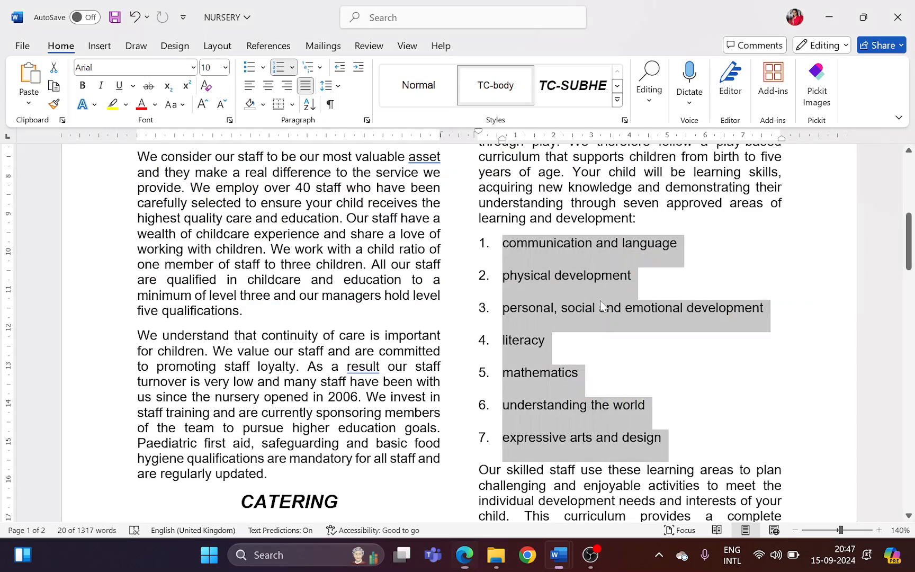
Give the numbered list single line spacing and set its space after to 0 pt
right_click(563, 289)
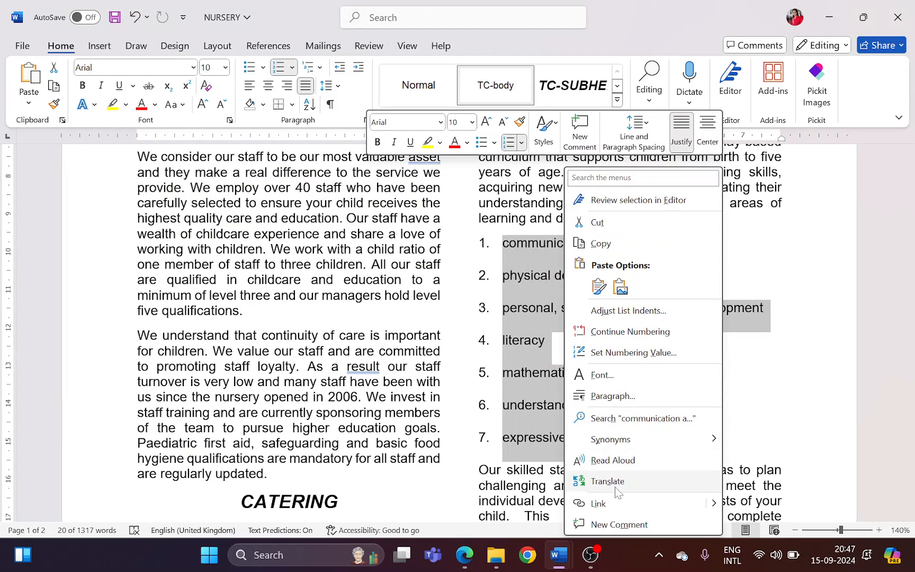
left_click(614, 396)
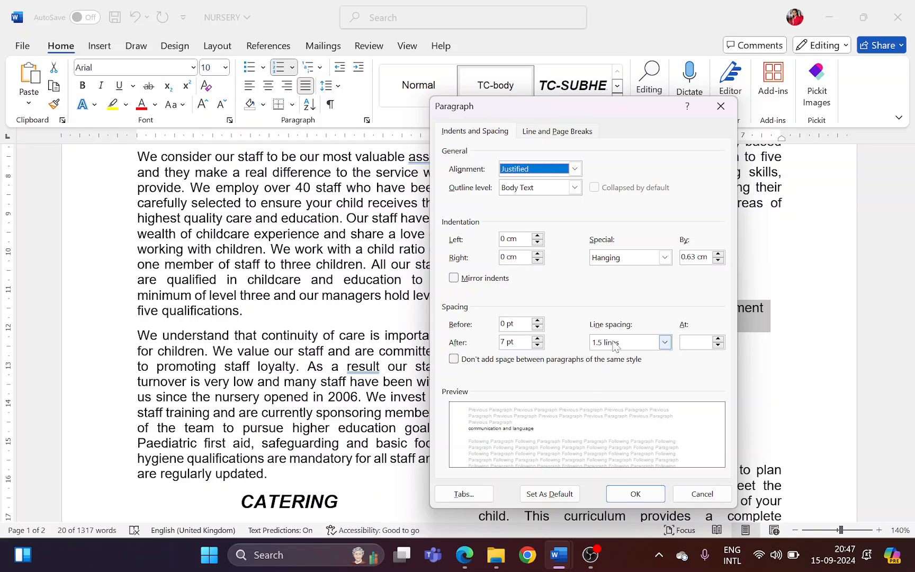
left_click(614, 344)
left_click(613, 356)
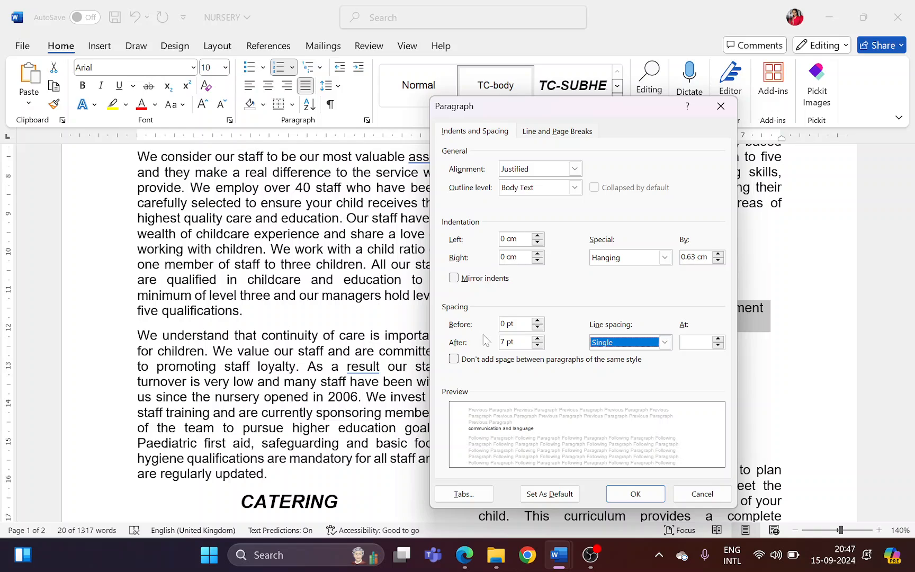
left_click(538, 346)
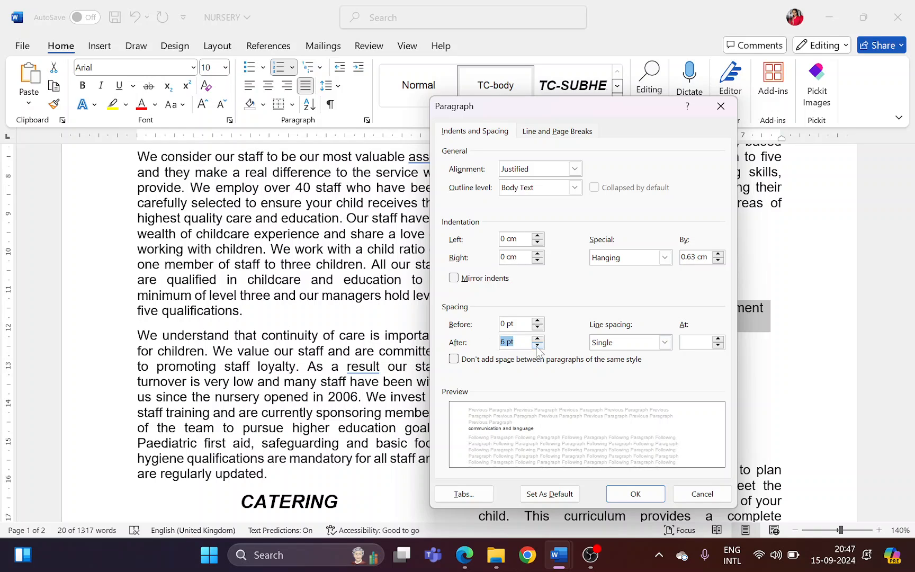
left_click(537, 346)
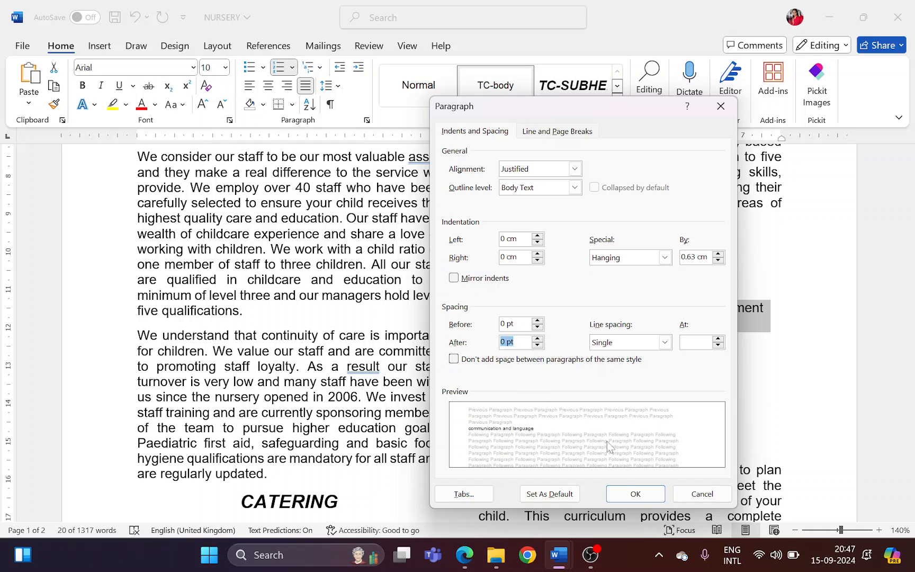
left_click(634, 493)
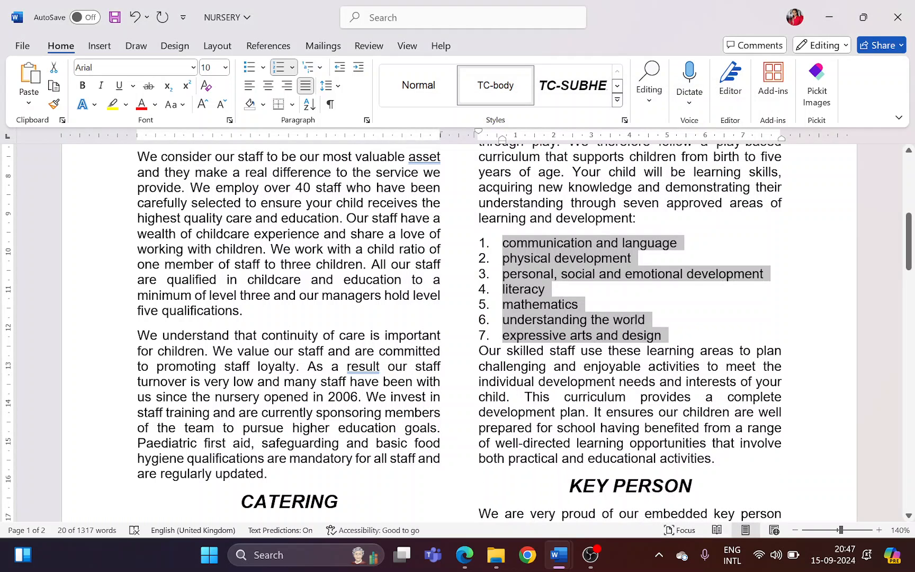
Highlight the requirement for a seven-point space after the last list item in Edge, and return to Word
key("alt+Tab")
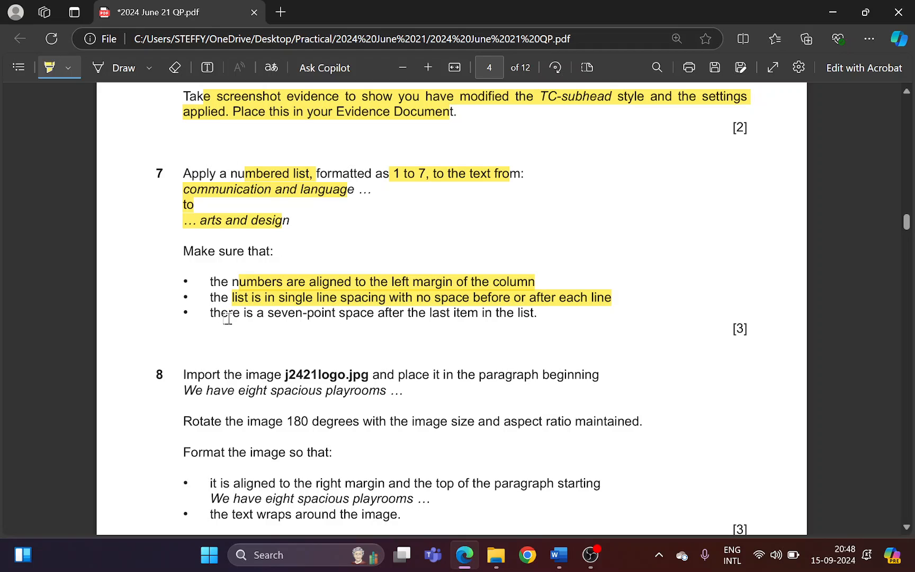
left_click_drag(229, 312, 547, 320)
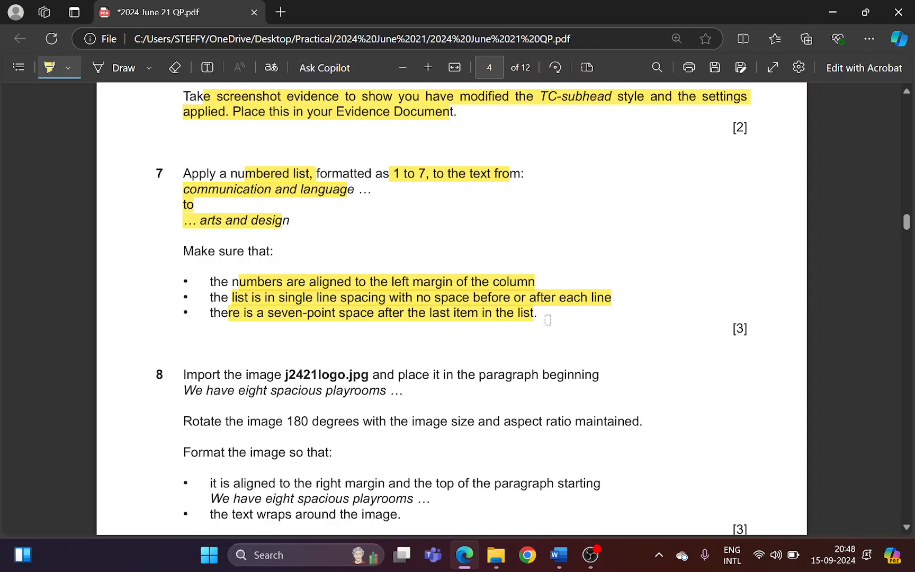
key("alt+Tab")
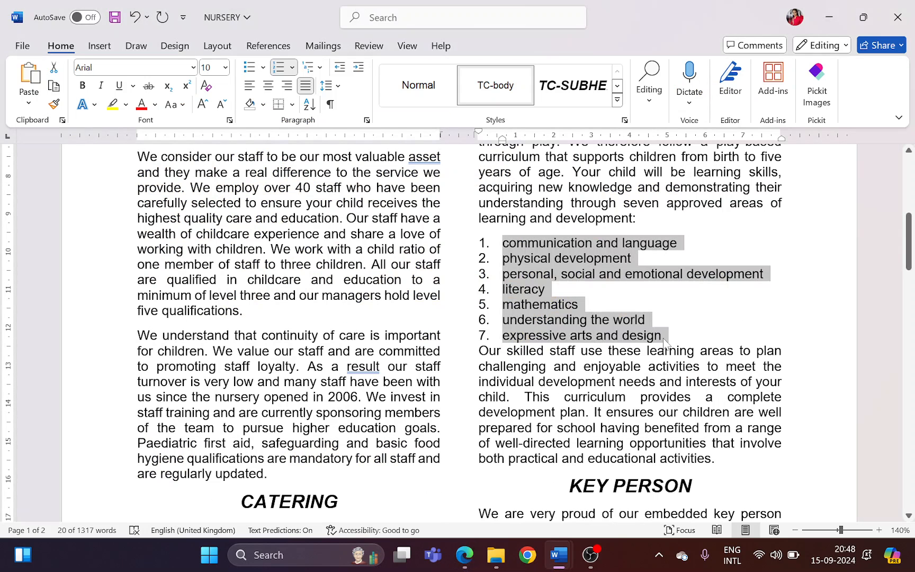
Set the space after the last list item, "expressive arts and design", to 7 pt
left_click(664, 338)
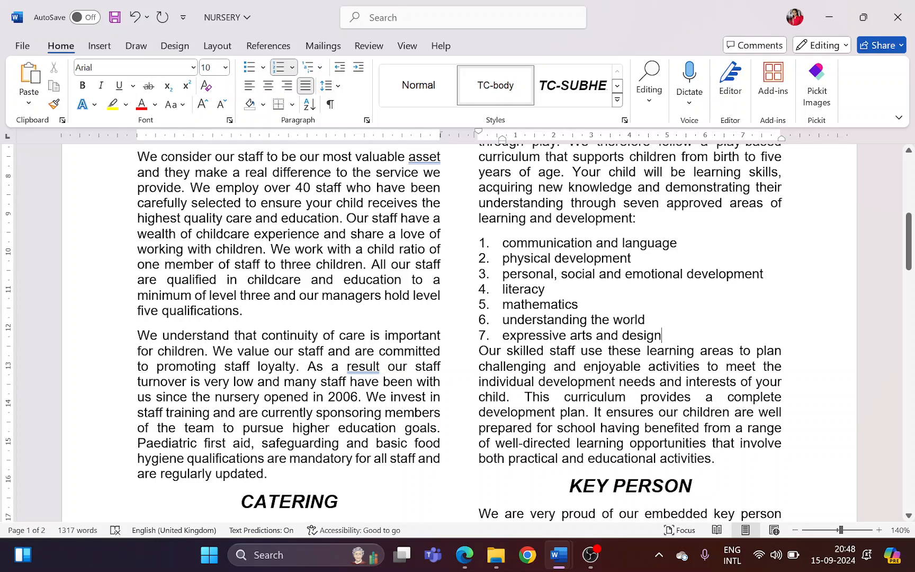
right_click(663, 337)
left_click(705, 397)
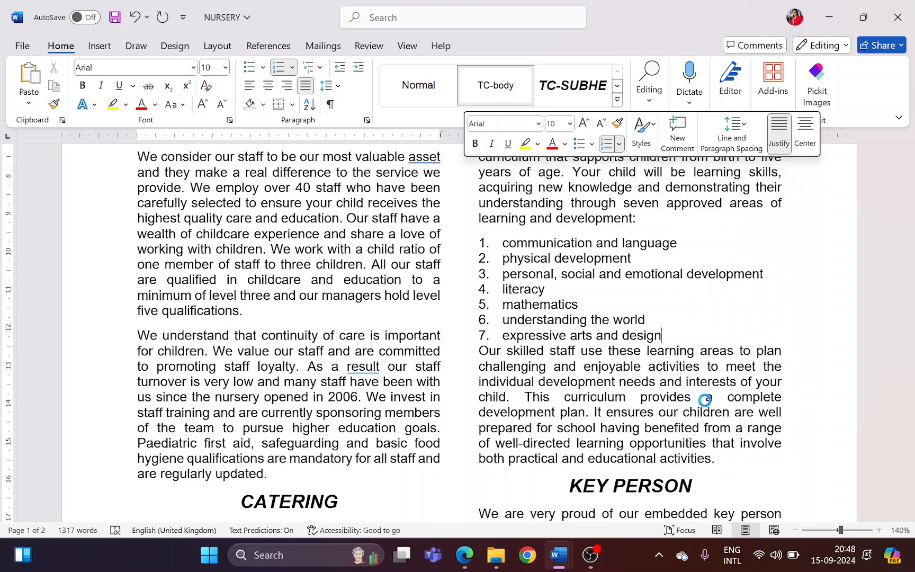
left_click(537, 339)
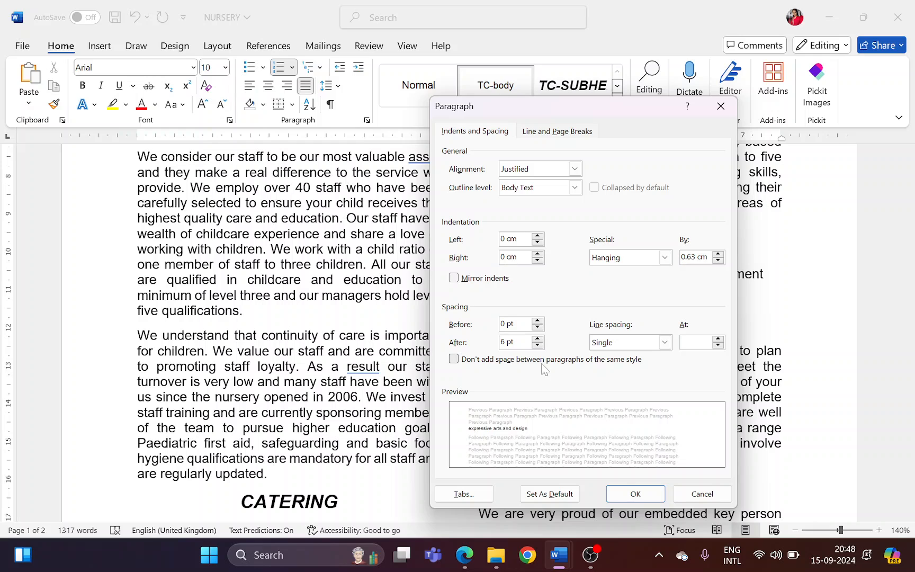
type("7")
left_click(642, 496)
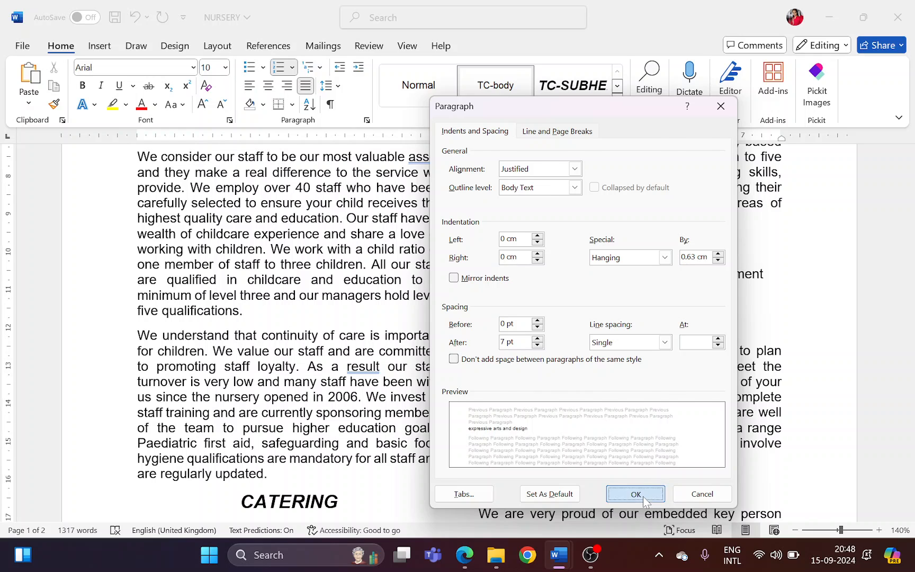
scroll(458, 329, "down", 1)
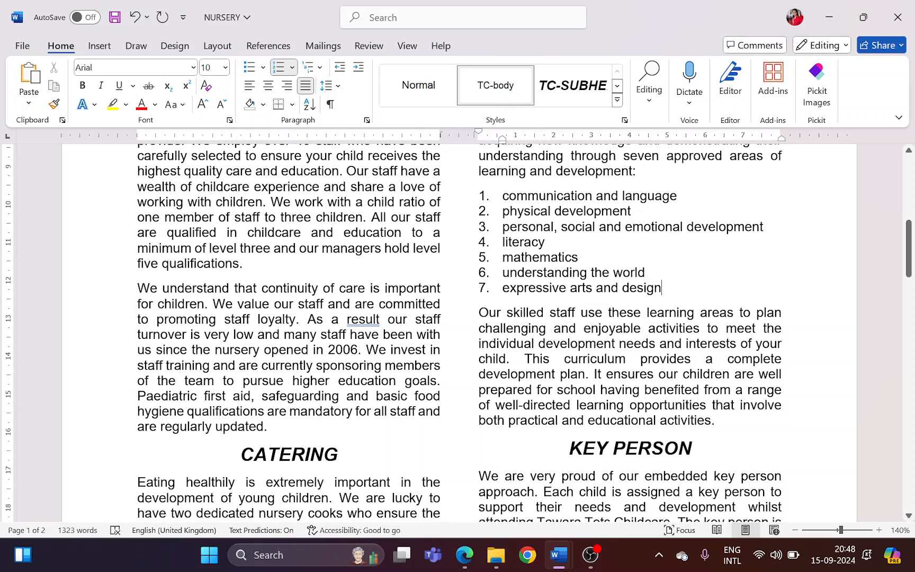
Highlight the image name j2421logo.jpg and the target paragraph "We have eight spacious playrooms" in question 8 in Edge
key("alt+Tab")
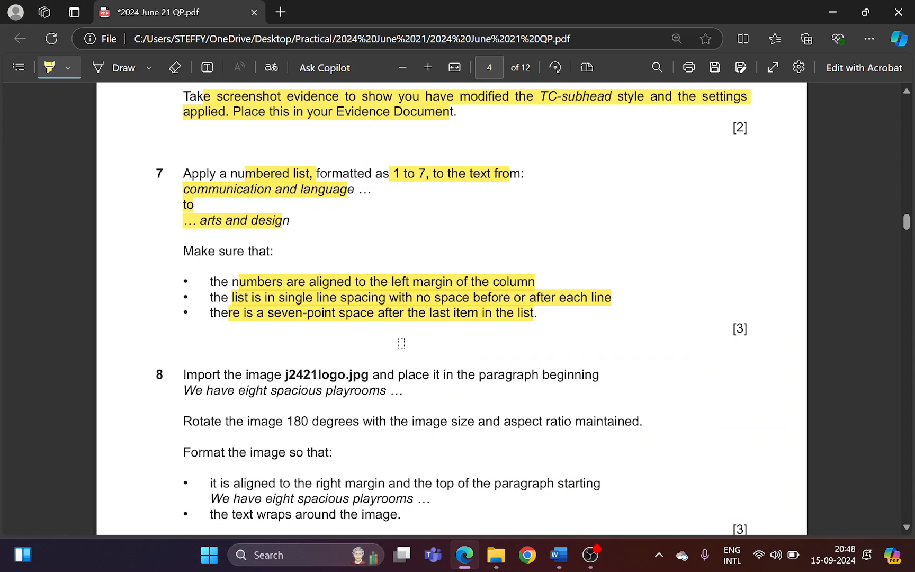
scroll(394, 340, "down", 2)
scroll(394, 340, "down", 1)
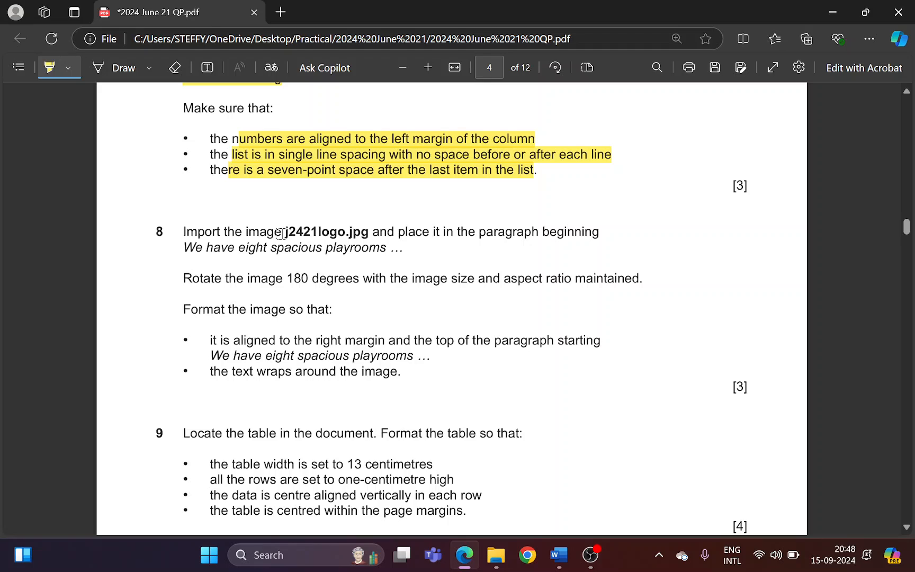
left_click_drag(282, 231, 368, 232)
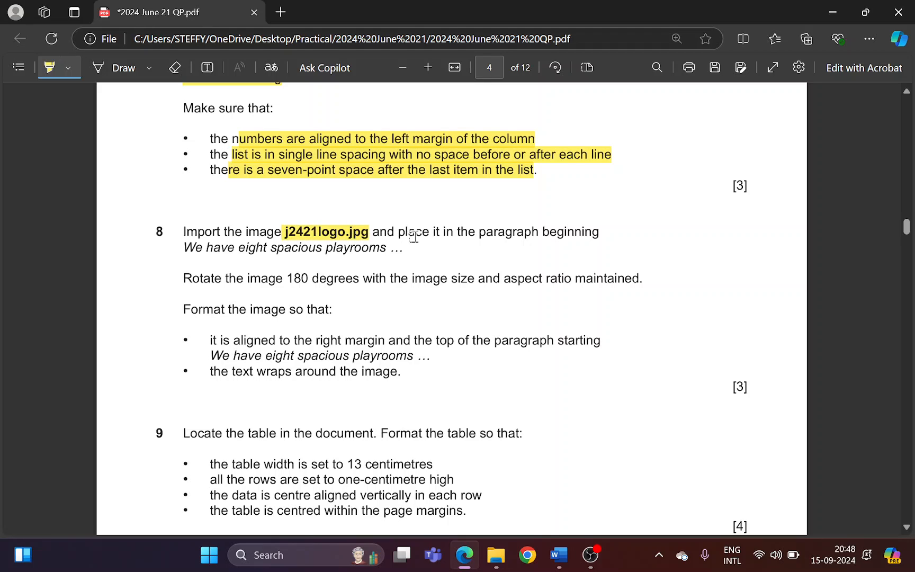
left_click_drag(469, 231, 574, 231)
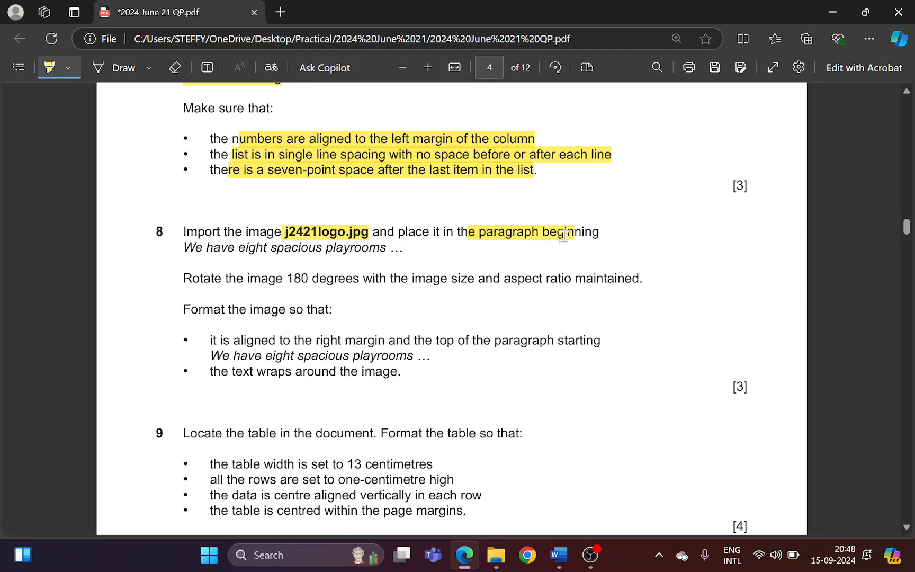
left_click_drag(181, 247, 384, 249)
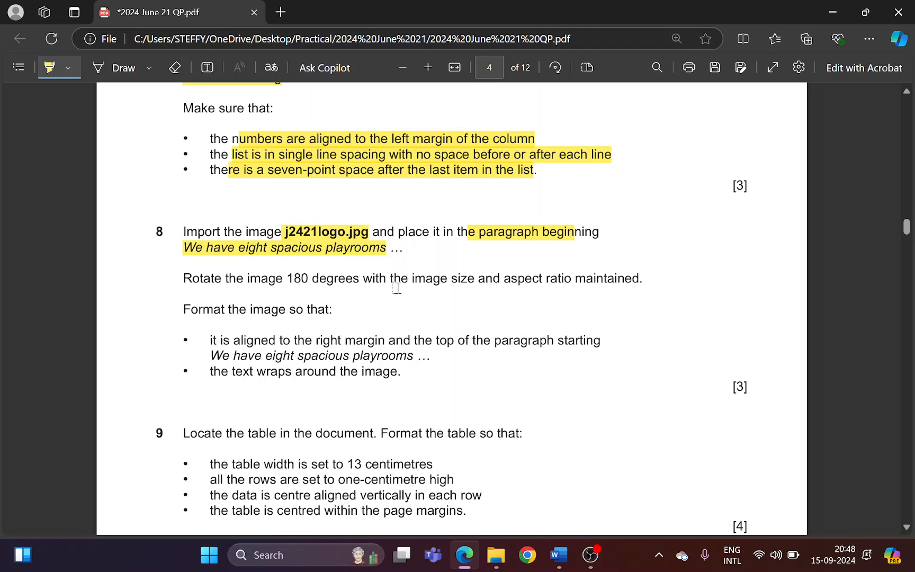
Switch to Word and insert an empty paragraph above the one beginning "We have eight spacious playrooms"
key("alt+Tab")
scroll(400, 292, "up", 5)
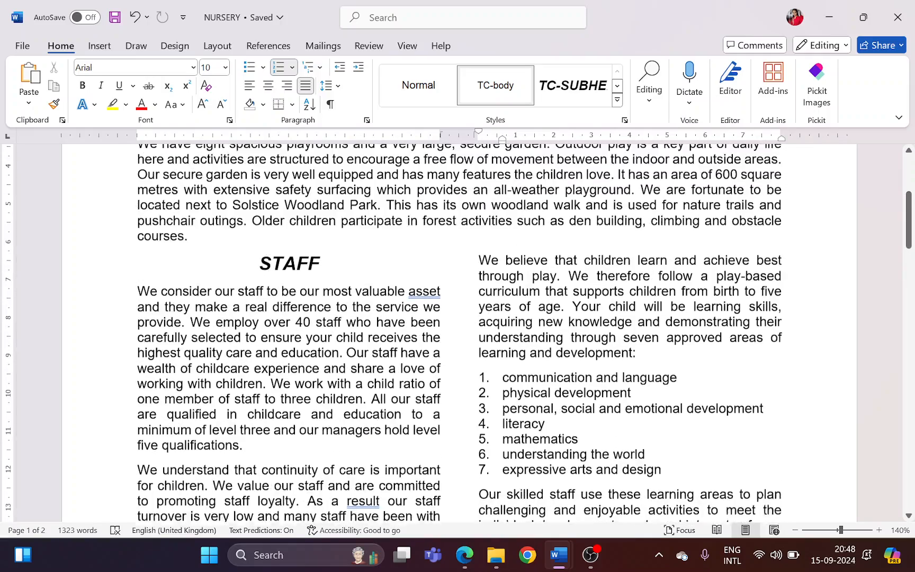
scroll(458, 333, "down", 1)
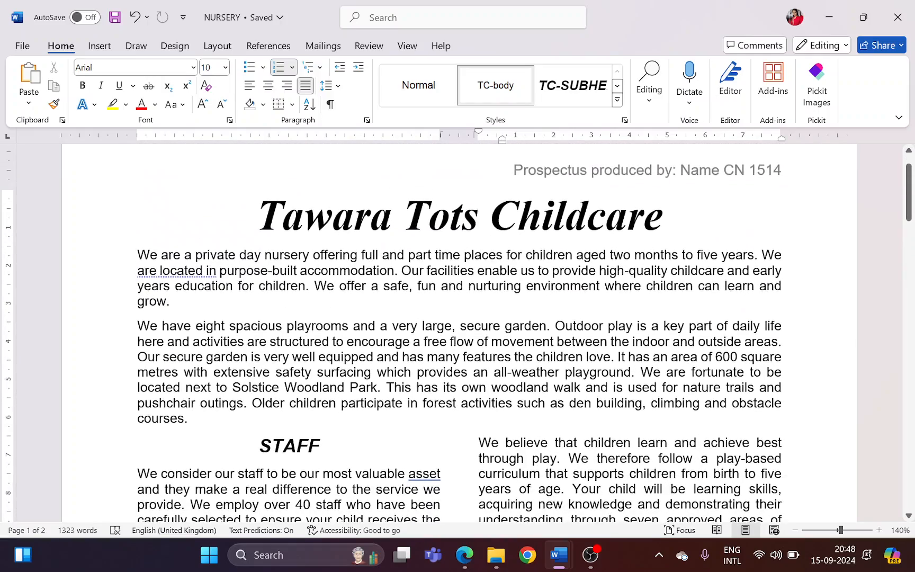
left_click(138, 326)
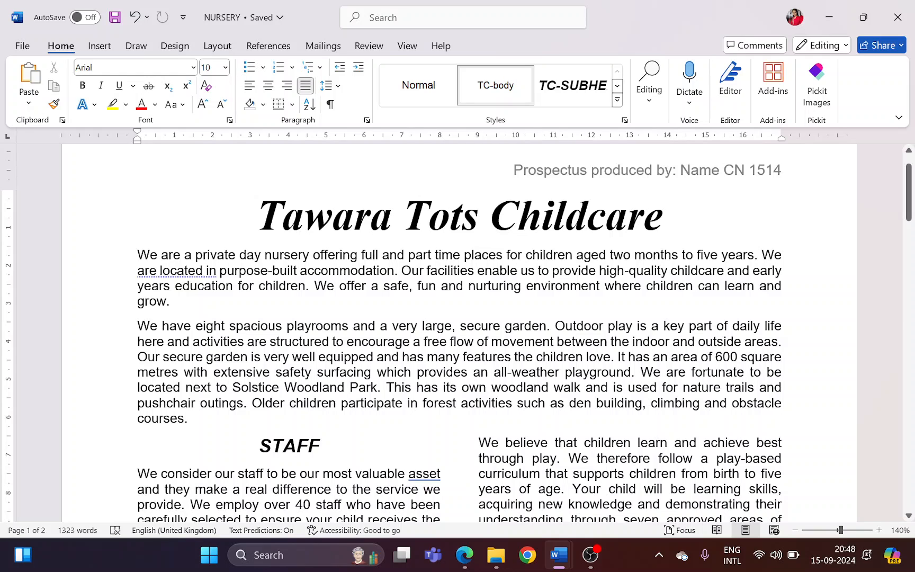
key("Return")
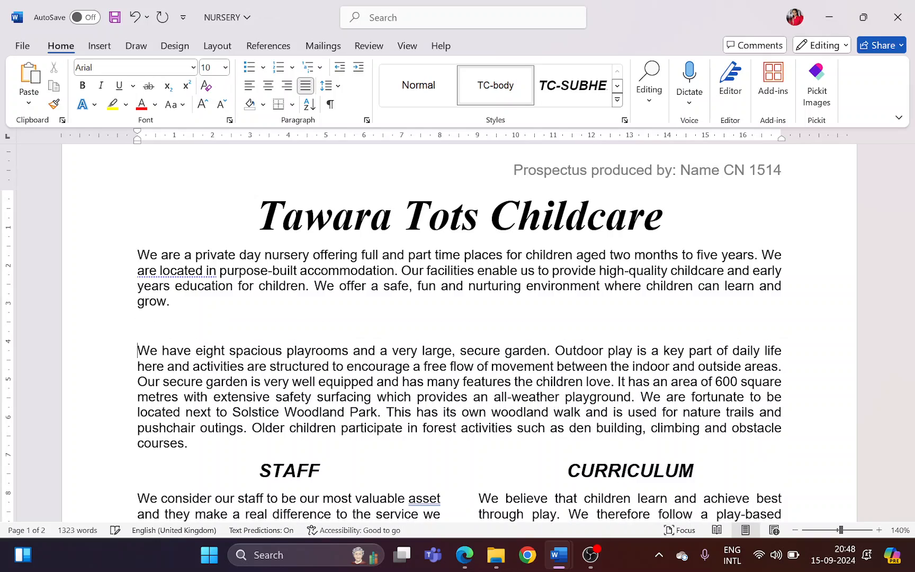
Insert the picture j2421logo from the 2024 June 21 folder into the empty paragraph above "We have eight spacious playrooms"
left_click(108, 49)
left_click(159, 90)
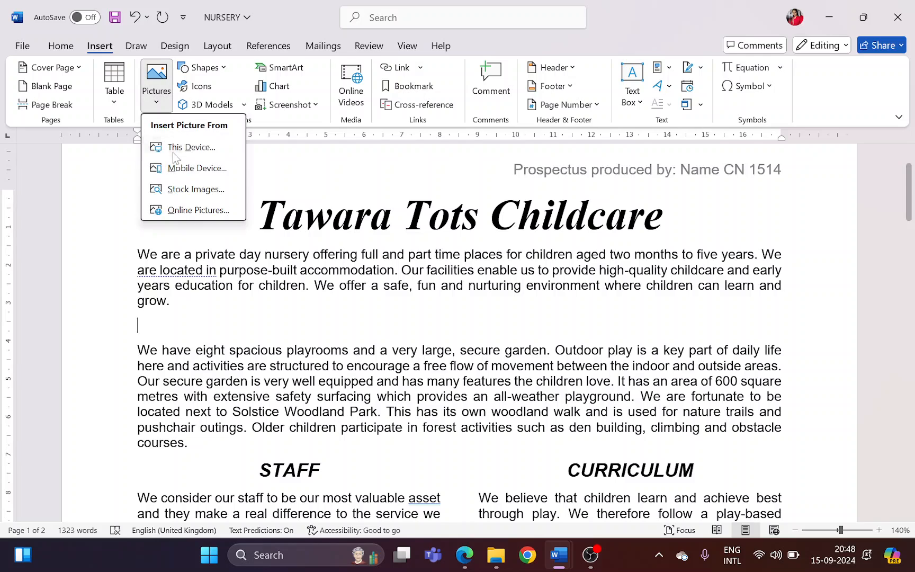
left_click(177, 151)
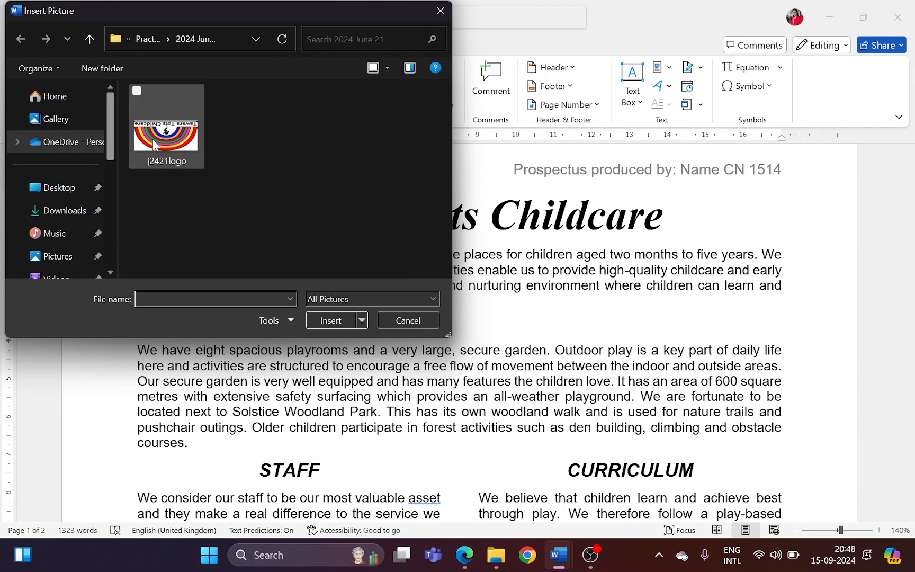
left_click(156, 39)
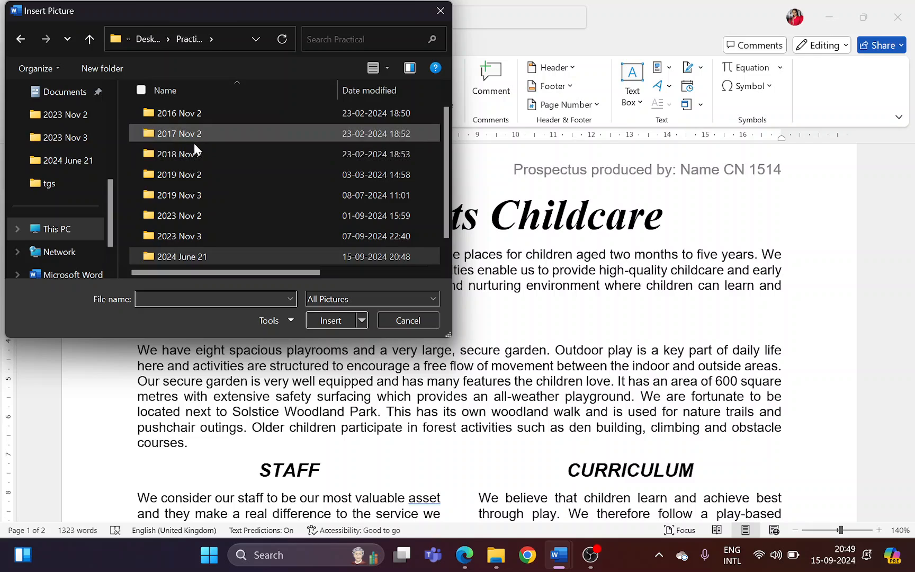
scroll(196, 154, "down", 1)
double_click(202, 238)
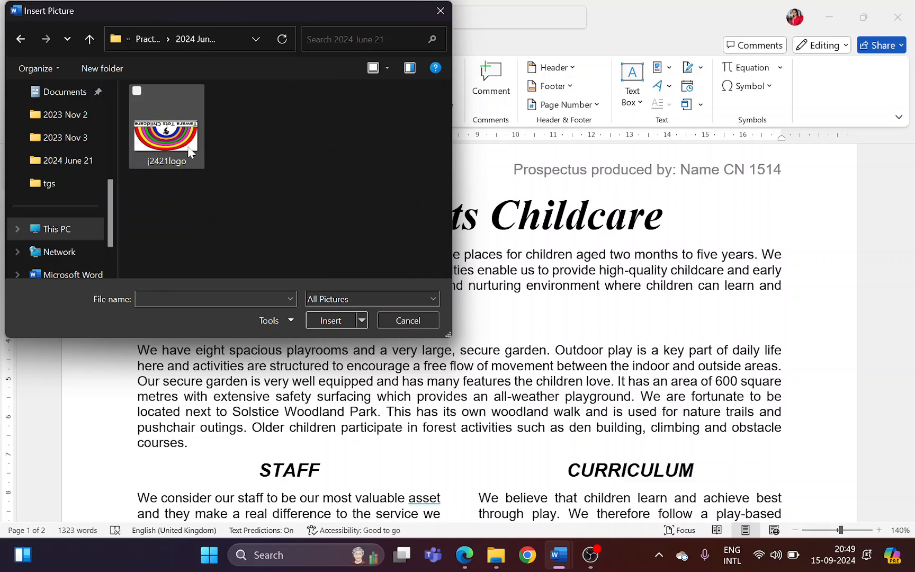
left_click(166, 127)
left_click(331, 321)
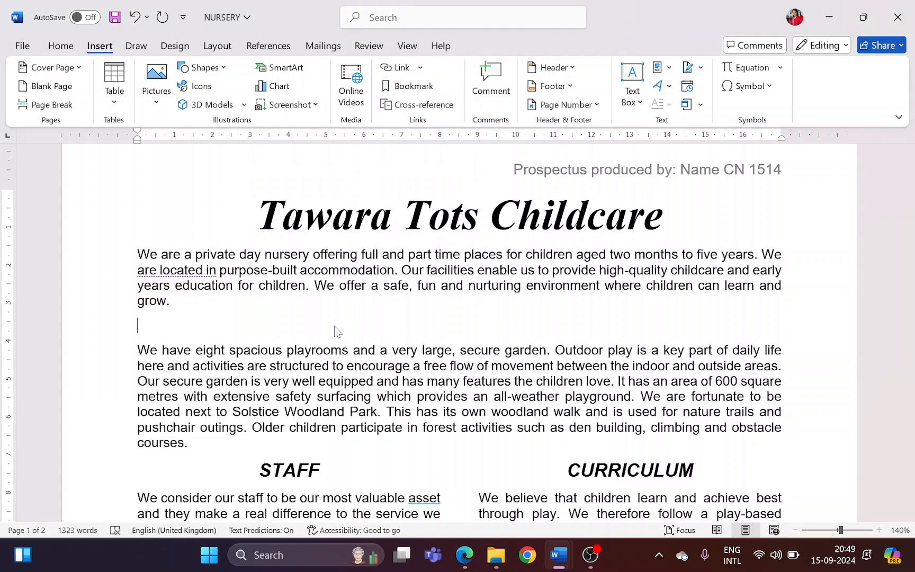
Highlight question 8's requirement to rotate the image 180 degrees with size and aspect ratio maintained in Edge, and return to Word
key("alt+Tab")
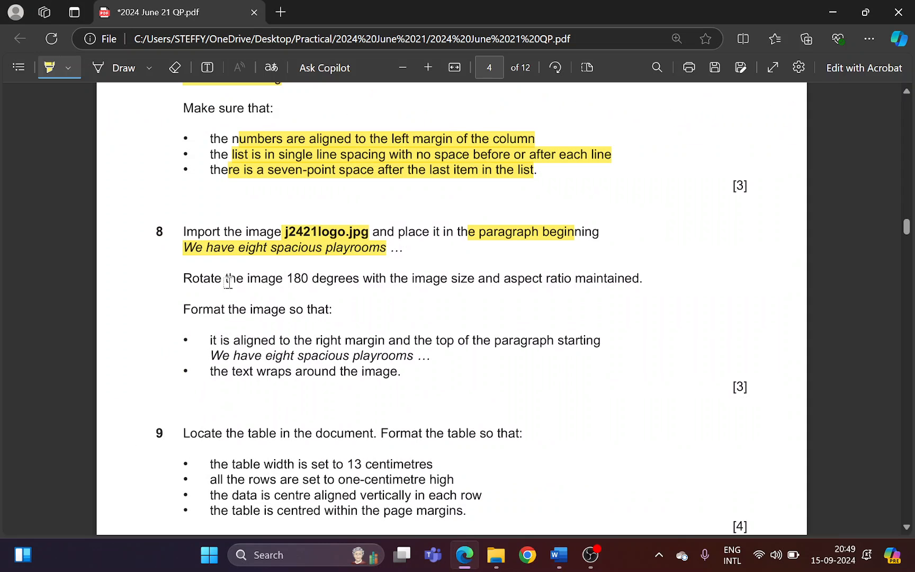
left_click_drag(330, 265, 359, 279)
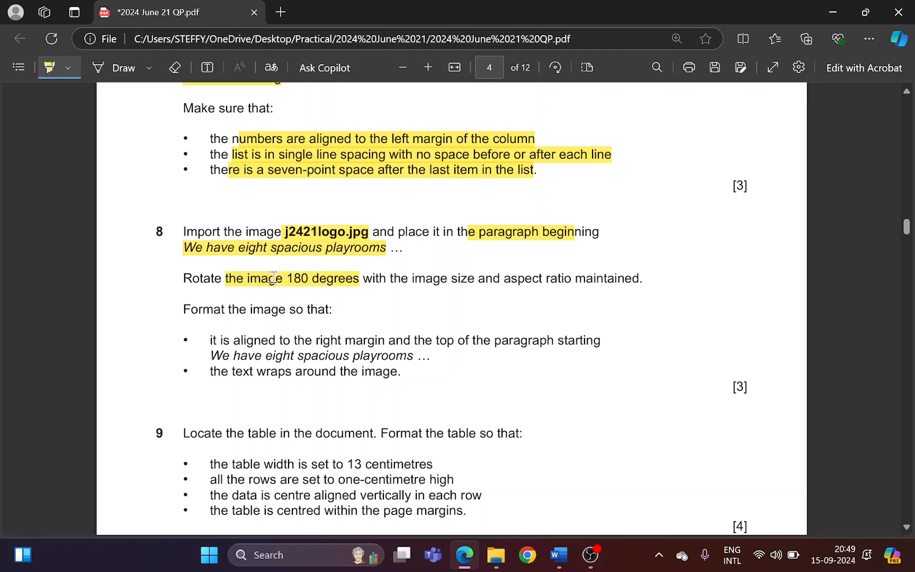
left_click_drag(189, 281, 225, 280)
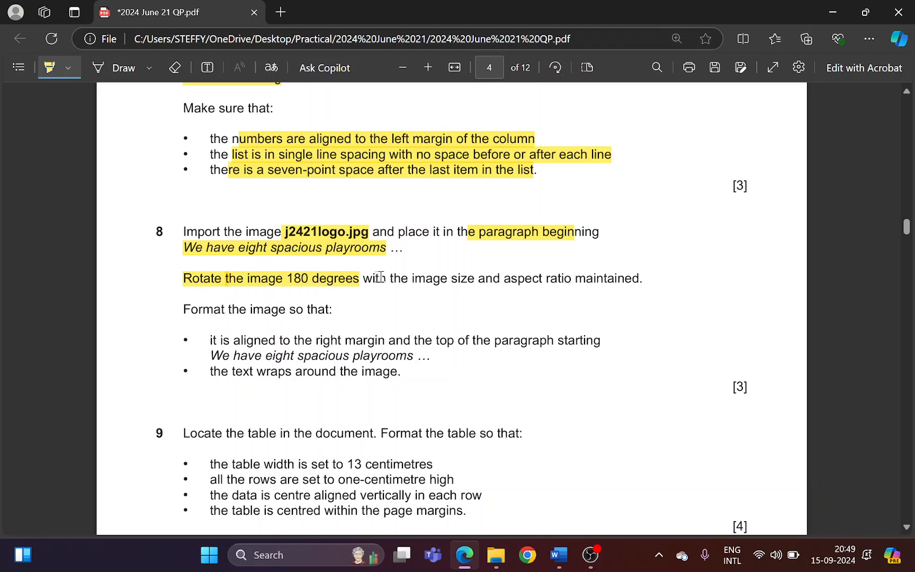
left_click_drag(377, 278, 633, 277)
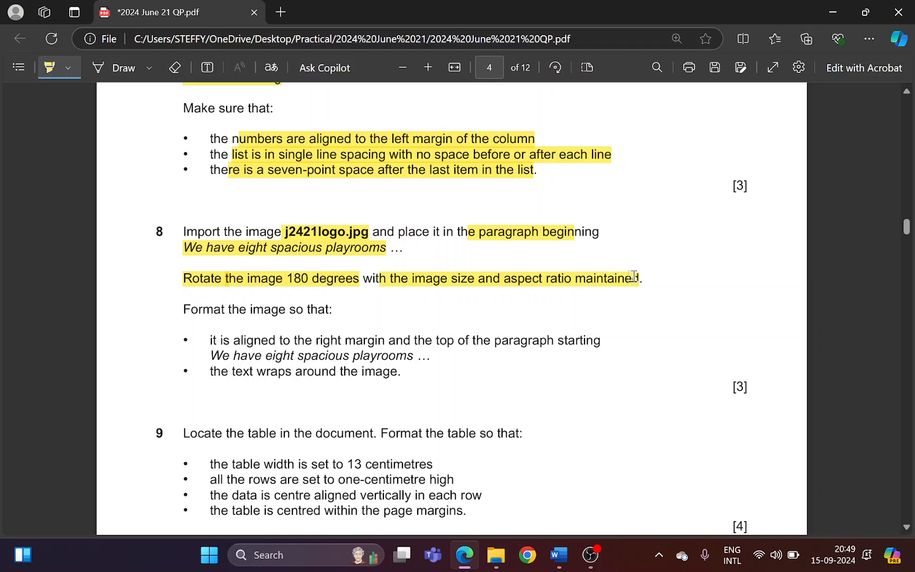
key("alt+Tab")
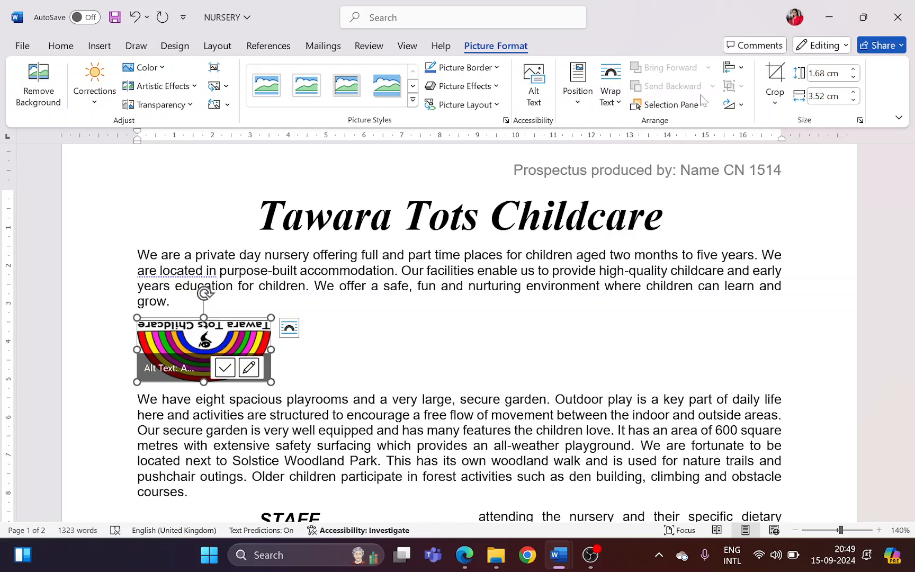
Rotate the logo image 180 degrees by applying two successive 90° rotations to the right
left_click(730, 106)
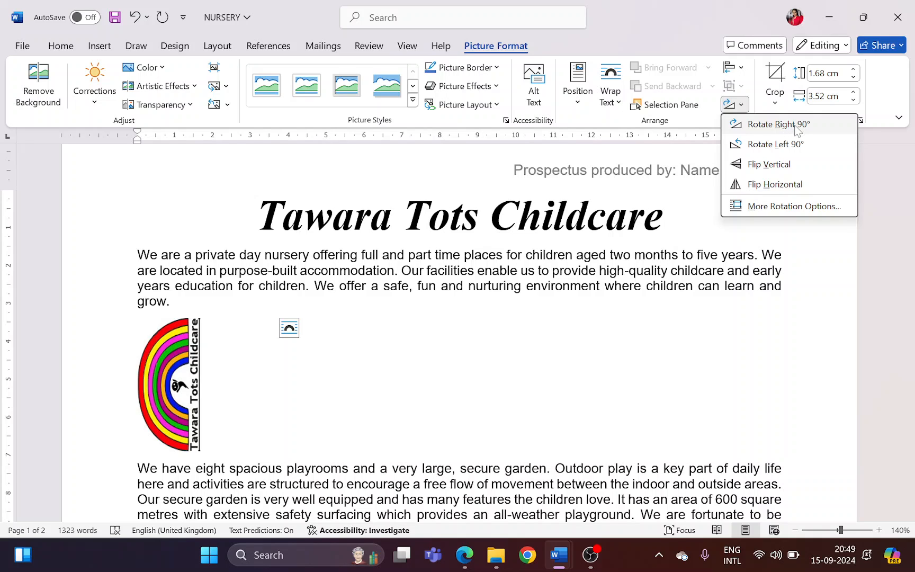
left_click(798, 130)
left_click(735, 104)
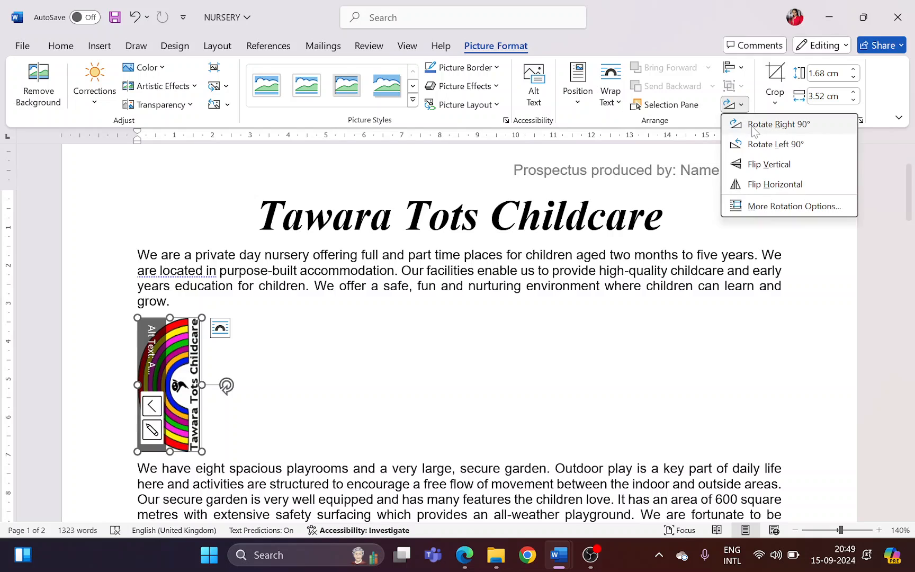
left_click(756, 127)
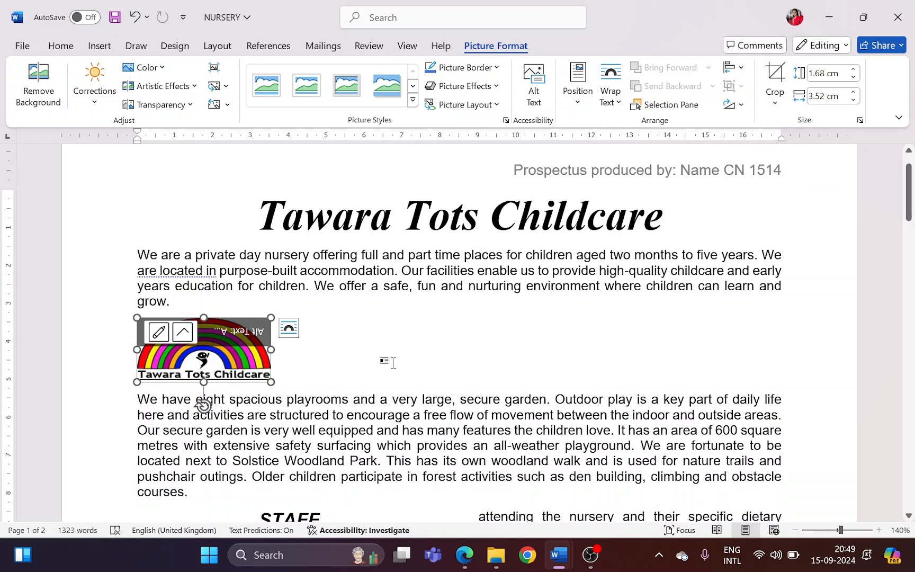
Check the logo's size, rotation, scale and aspect ratio settings against question 8 without changing them
key("alt+Tab")
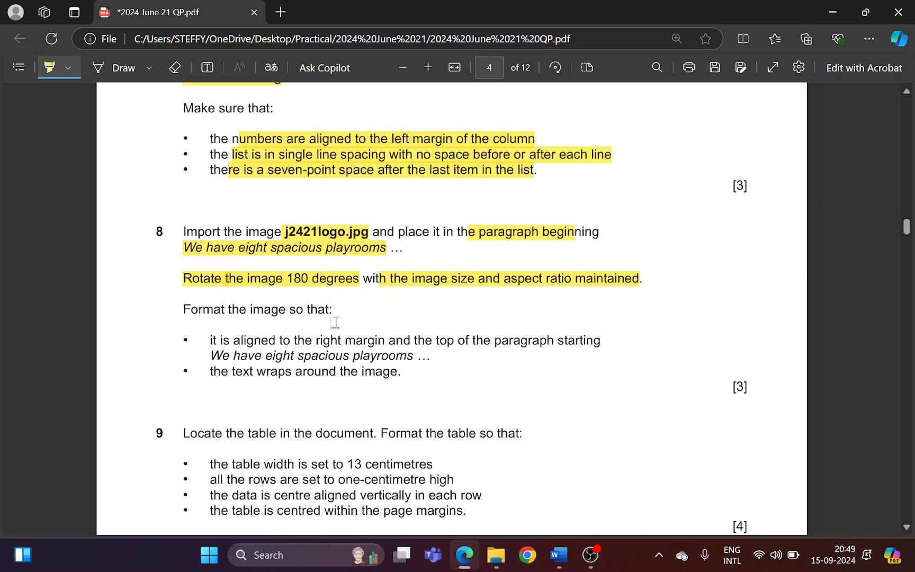
key("alt+Tab")
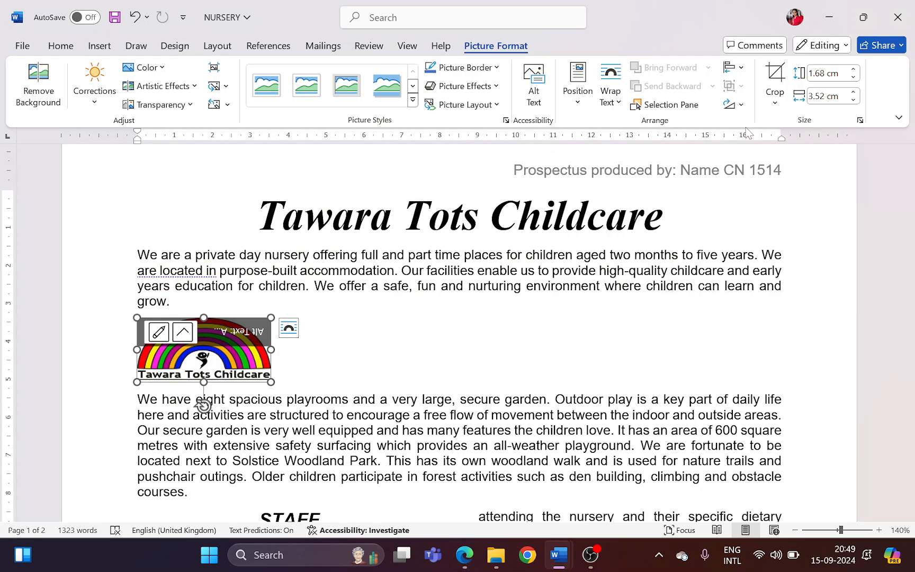
left_click(860, 121)
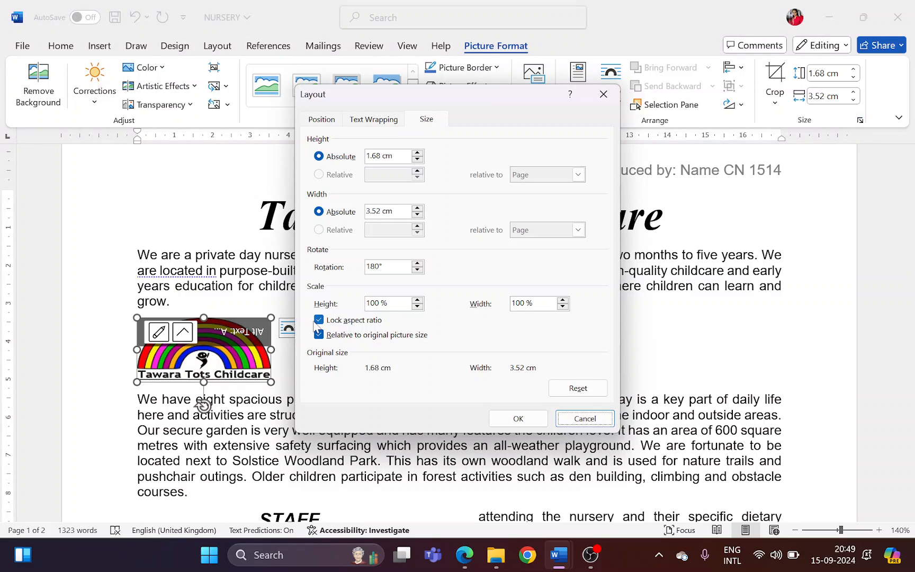
left_click(590, 419)
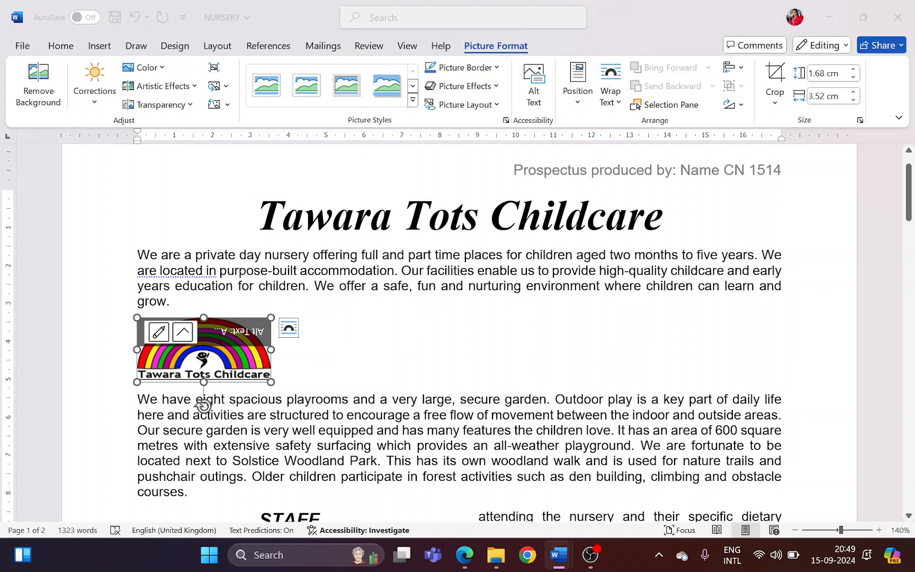
Highlight the requirement to align the image to the right margin and the paragraph's top in Edge, and return to Word
key("alt+Tab")
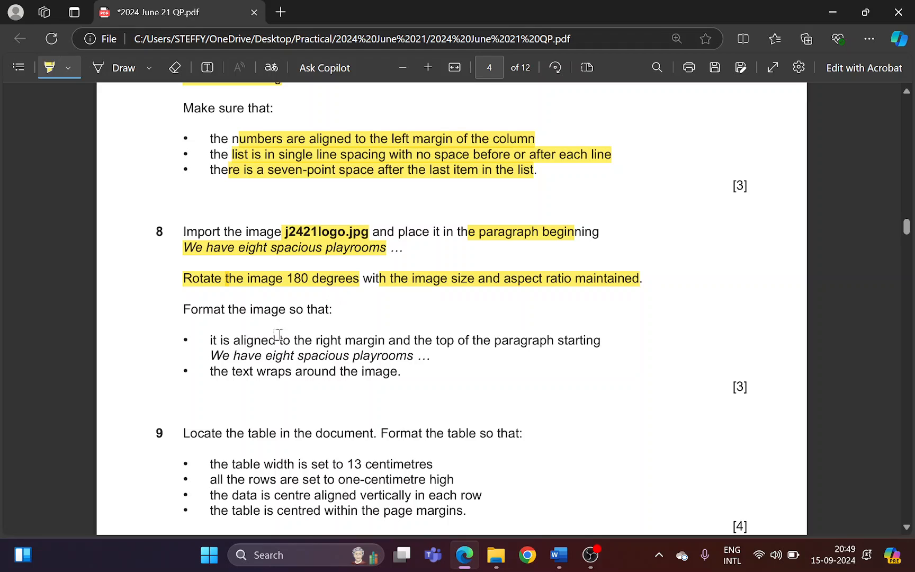
mouse_move(223, 340)
left_mouse_down()
mouse_move(599, 344)
mouse_move(459, 351)
mouse_move(433, 364)
left_mouse_up()
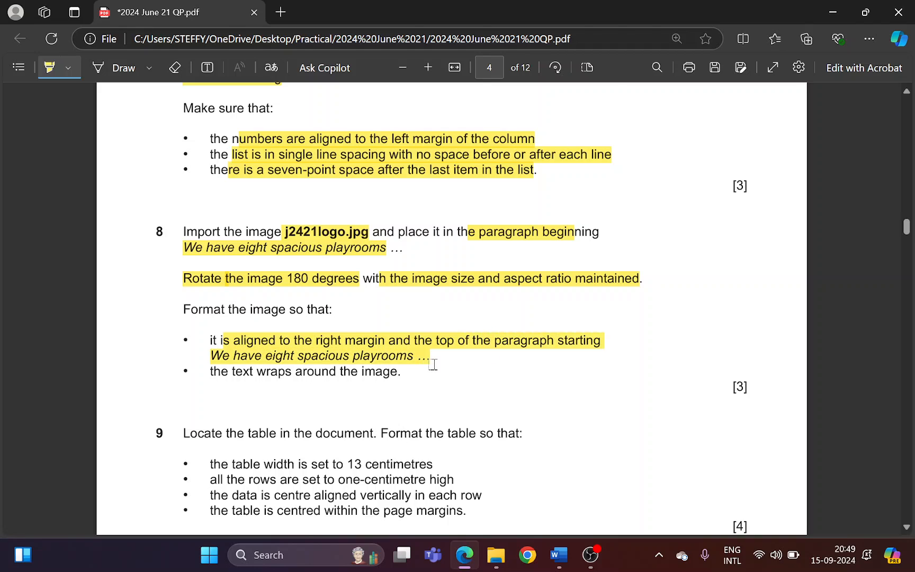
key("alt+Tab")
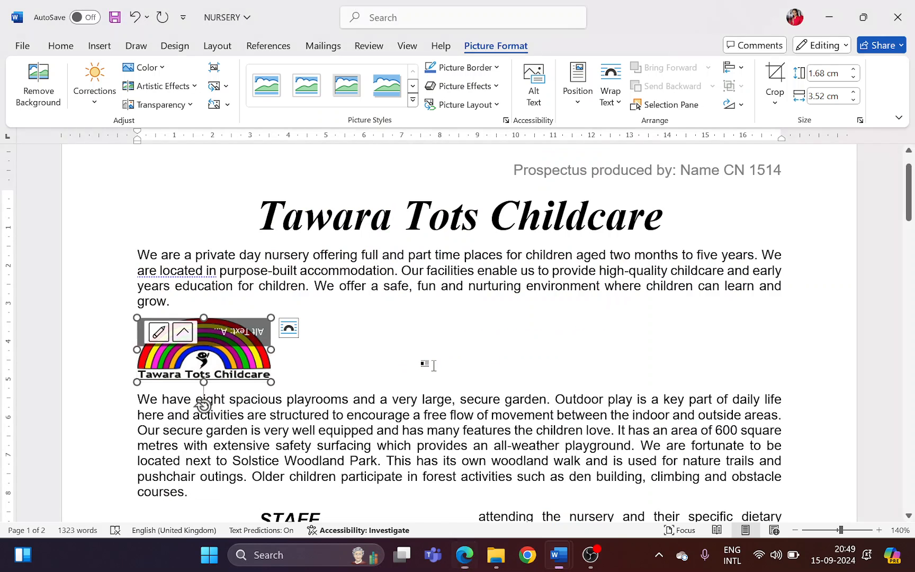
key("alt+Tab")
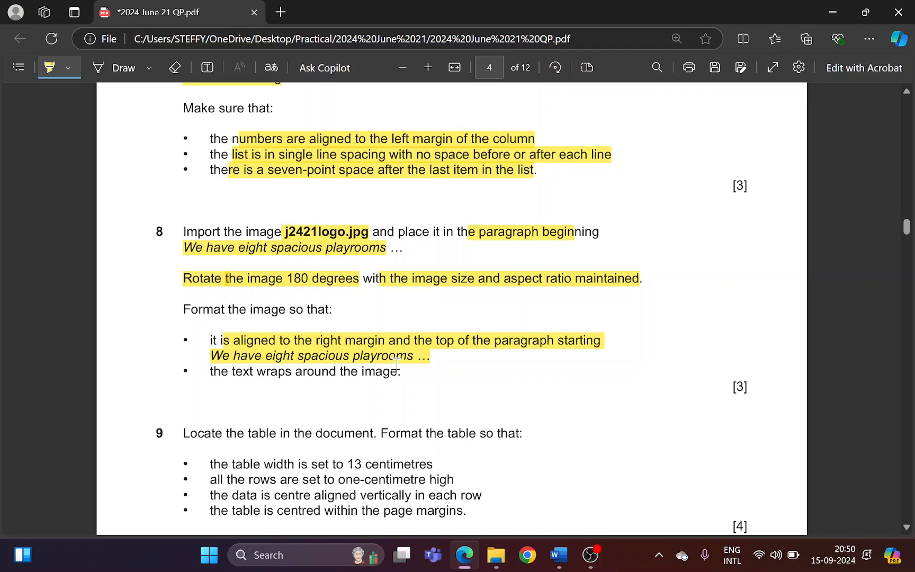
key("alt+Tab")
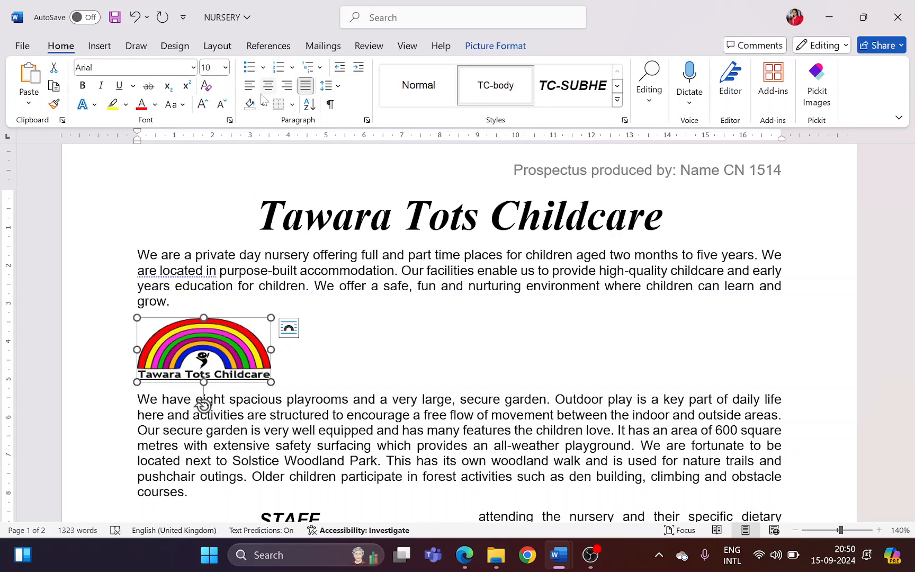
Align the logo image to the right margin and compare its position with the paragraph beginning "We have eight spacious playrooms"
left_click(287, 86)
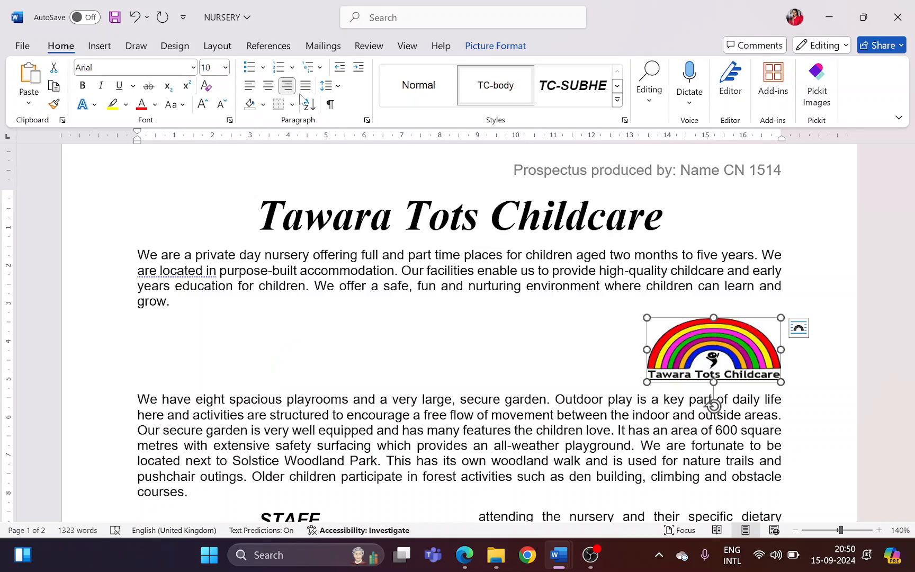
key("alt+Tab")
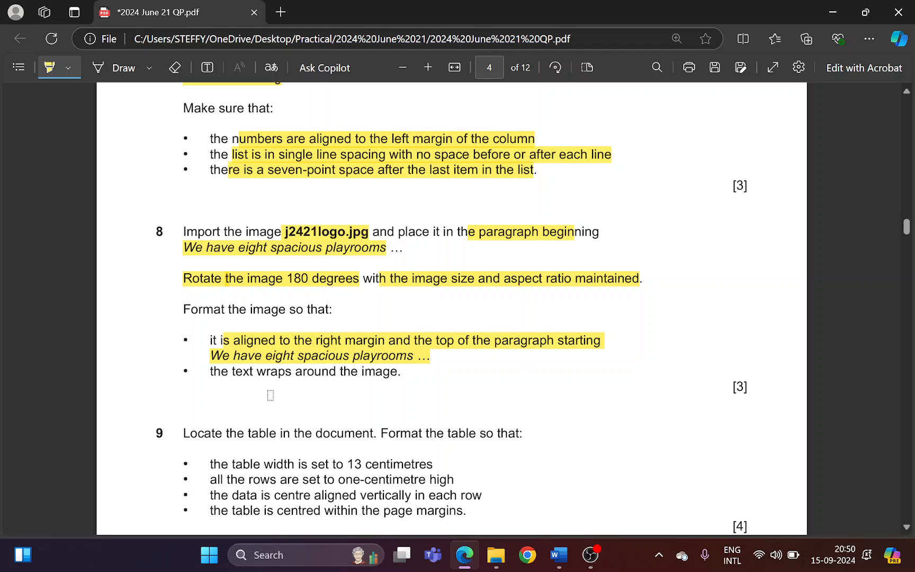
key("alt+Tab")
left_click_drag(137, 400, 353, 399)
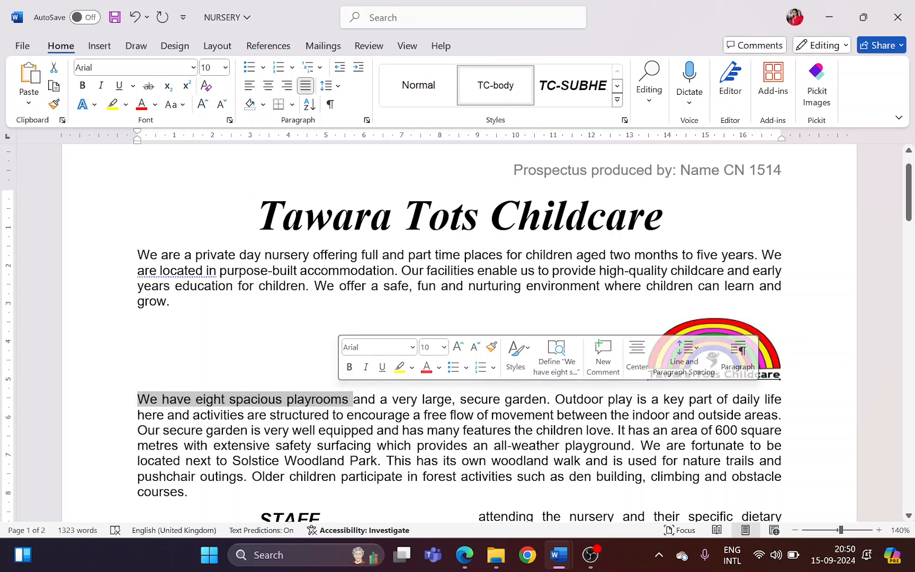
left_click(775, 350)
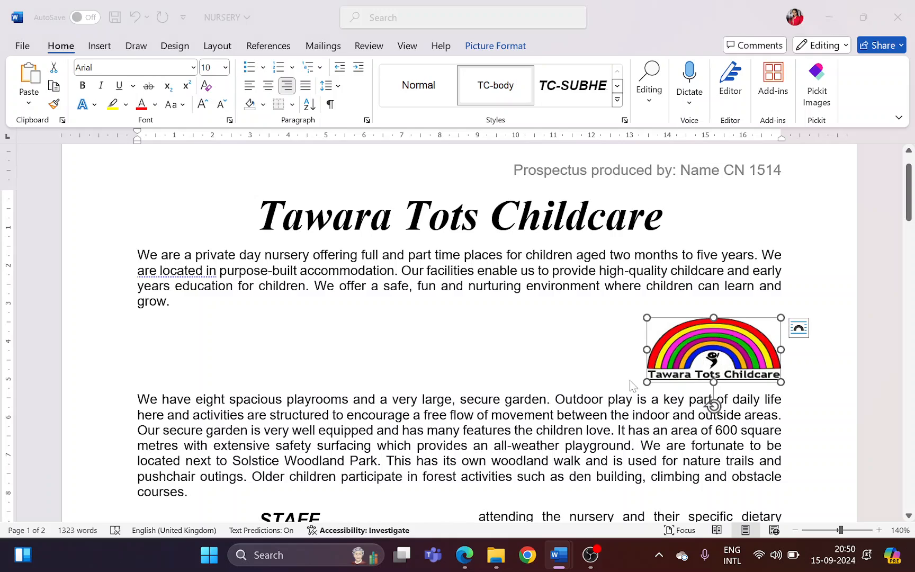
Highlight the requirement that the text wraps around the image in Edge, and return to Word
key("alt+Tab")
left_click_drag(259, 374, 402, 371)
key("alt+Tab")
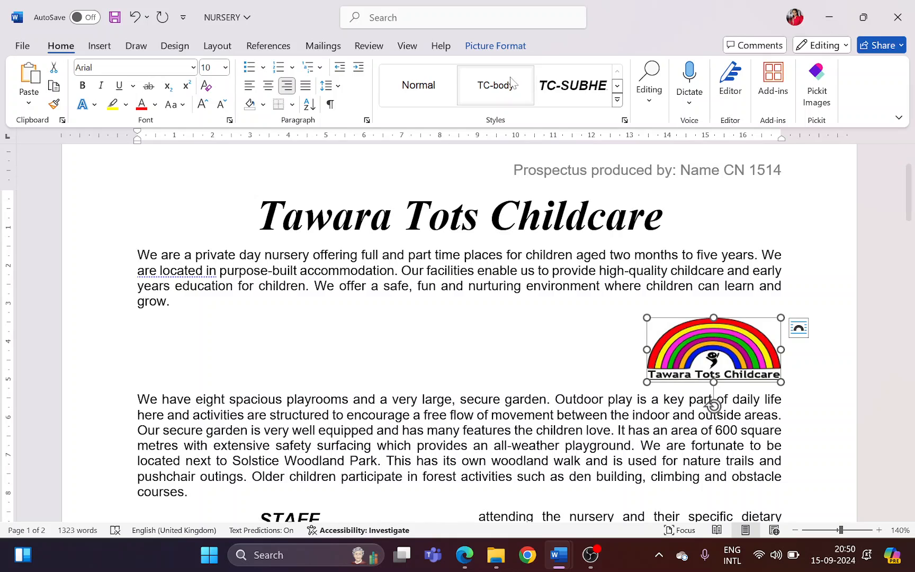
Set the logo's text wrapping so that the "We have eight spacious playrooms" paragraph flows around the image
left_click(502, 48)
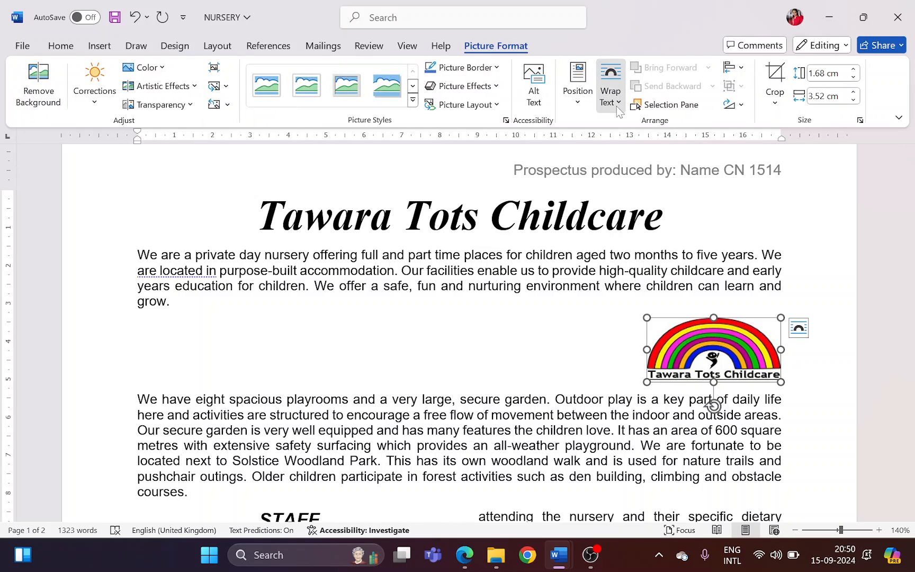
left_click(610, 88)
left_click(635, 146)
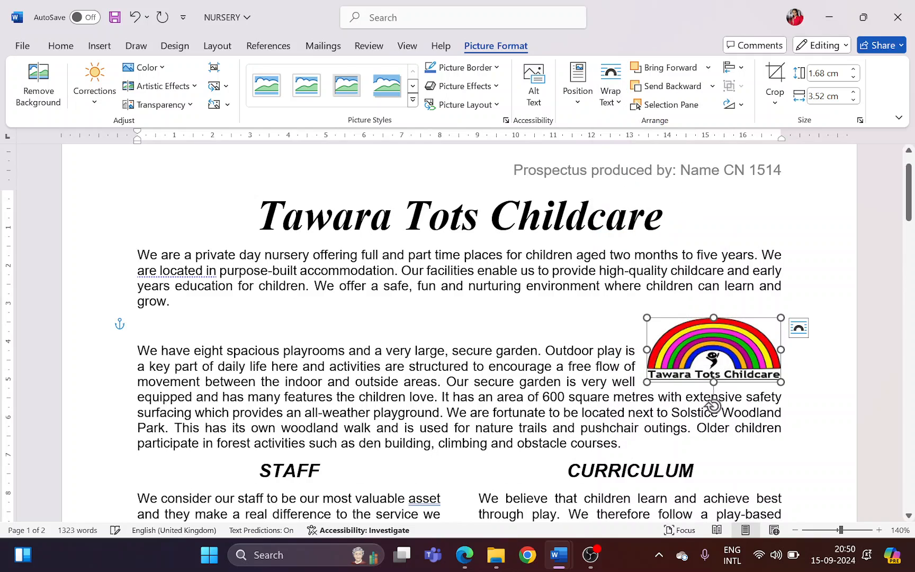
Delete the empty paragraph above "We have eight spacious playrooms" and reapply the TC-body style to that paragraph
left_click(635, 325)
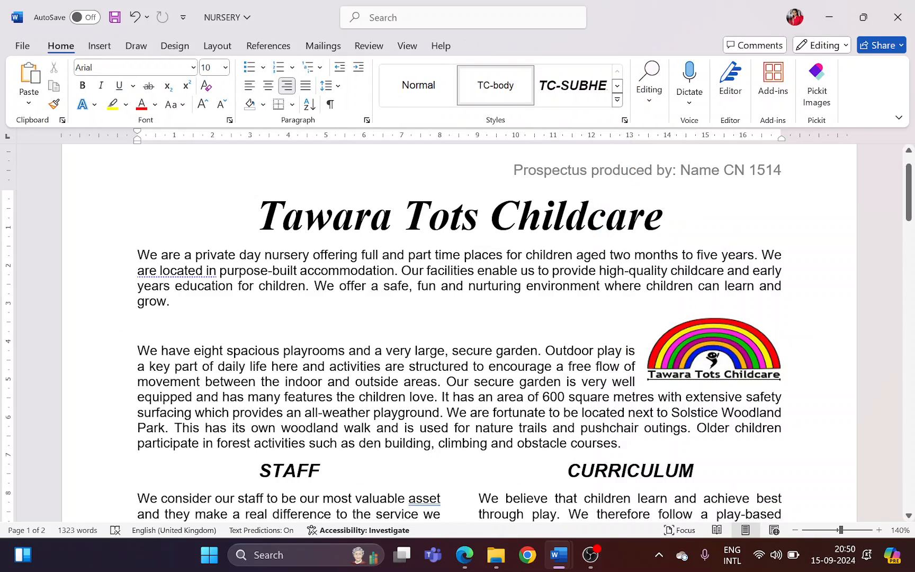
key("Delete")
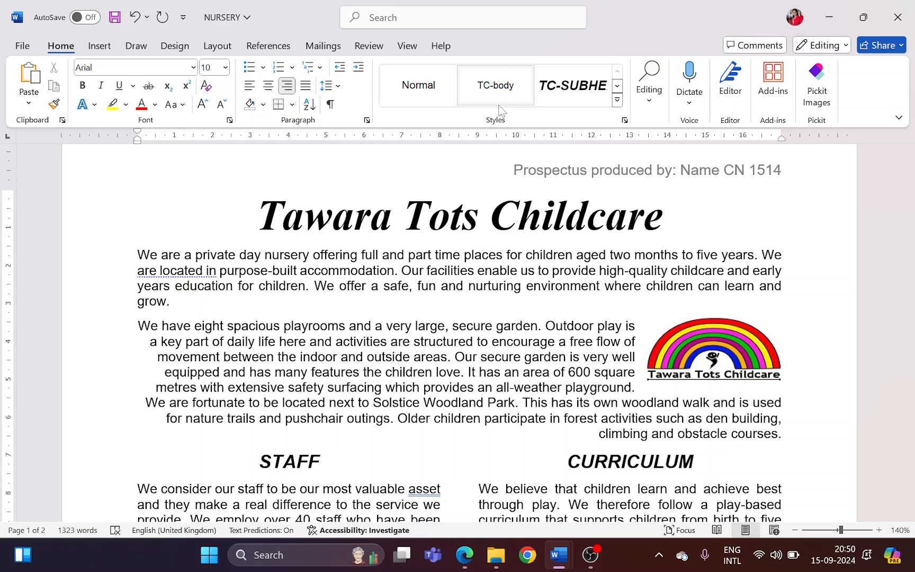
left_click(498, 81)
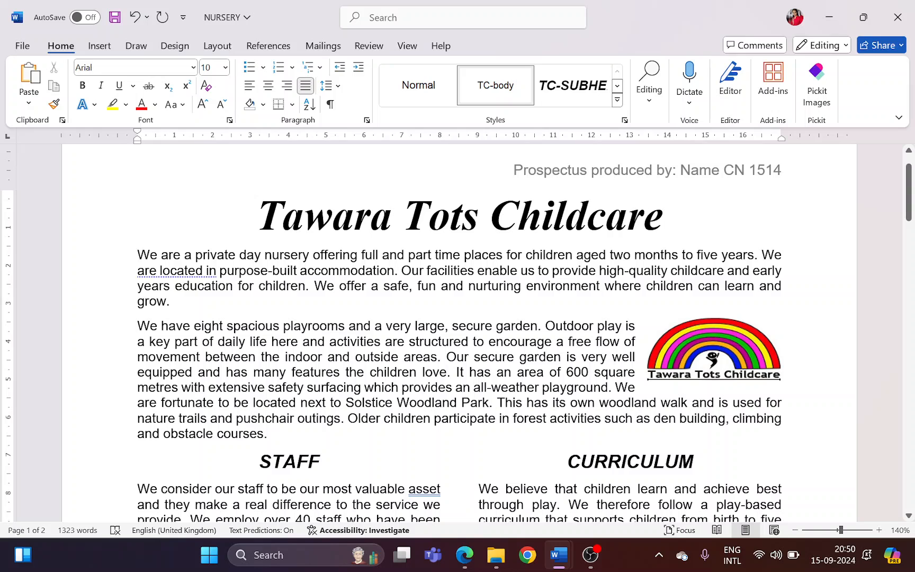
Highlight part of question 9's instruction to locate and format the table in Edge, and return to Word
key("alt+Tab")
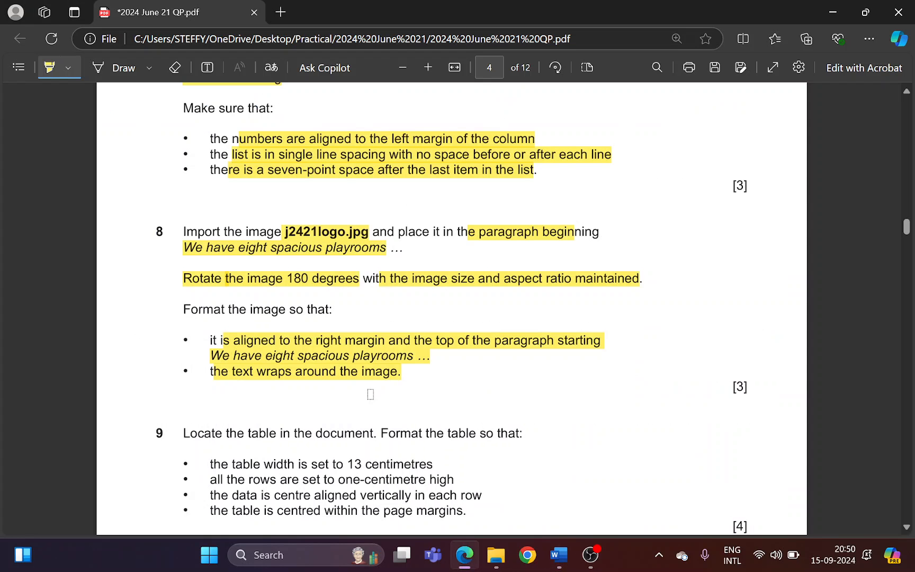
scroll(364, 394, "down", 2)
left_click_drag(282, 290, 410, 290)
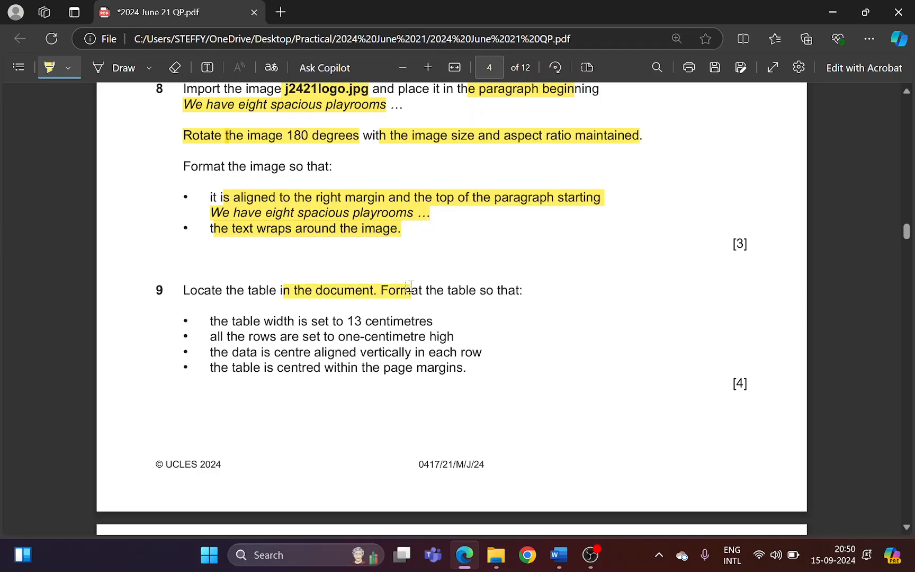
key("alt+Tab")
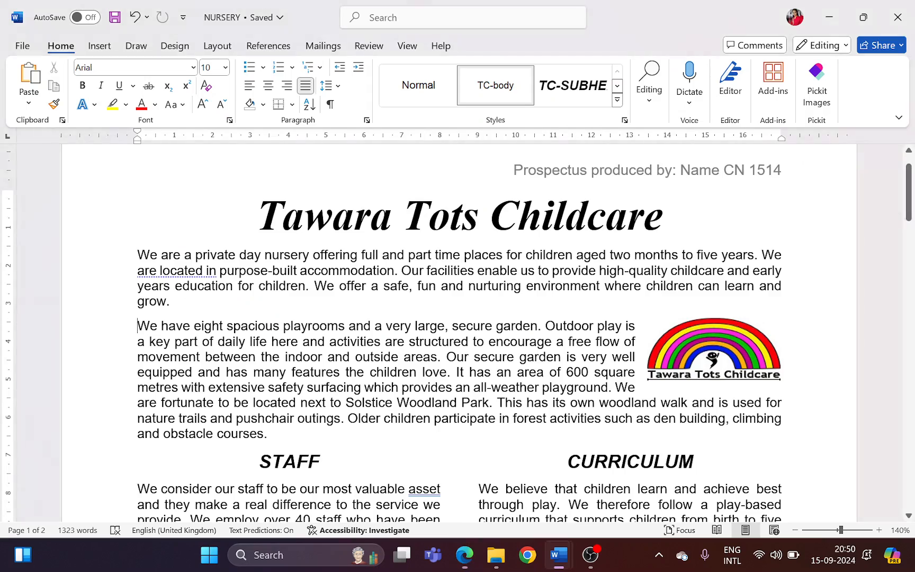
Select the entire Session, Times and Includes table on page 2
scroll(459, 334, "down", 8)
scroll(446, 350, "down", 15)
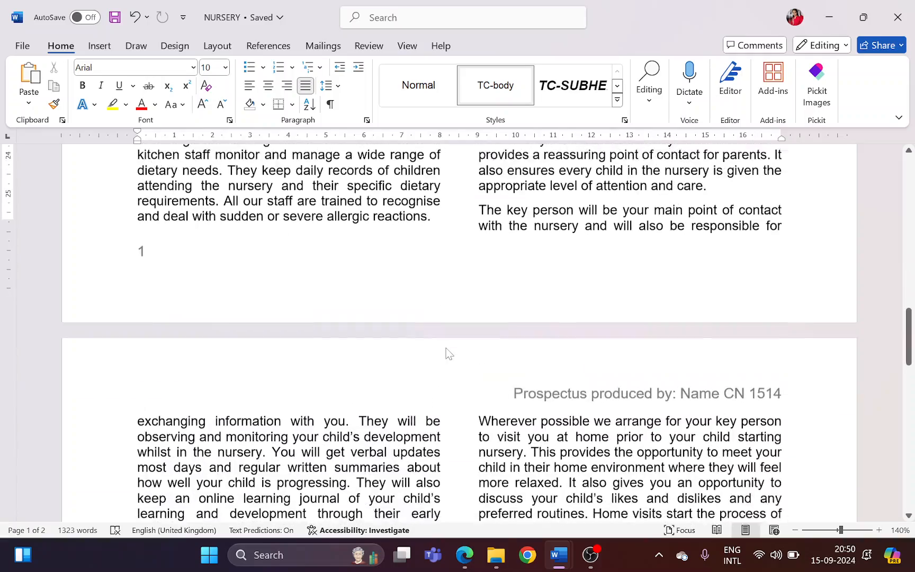
scroll(446, 347, "down", 2)
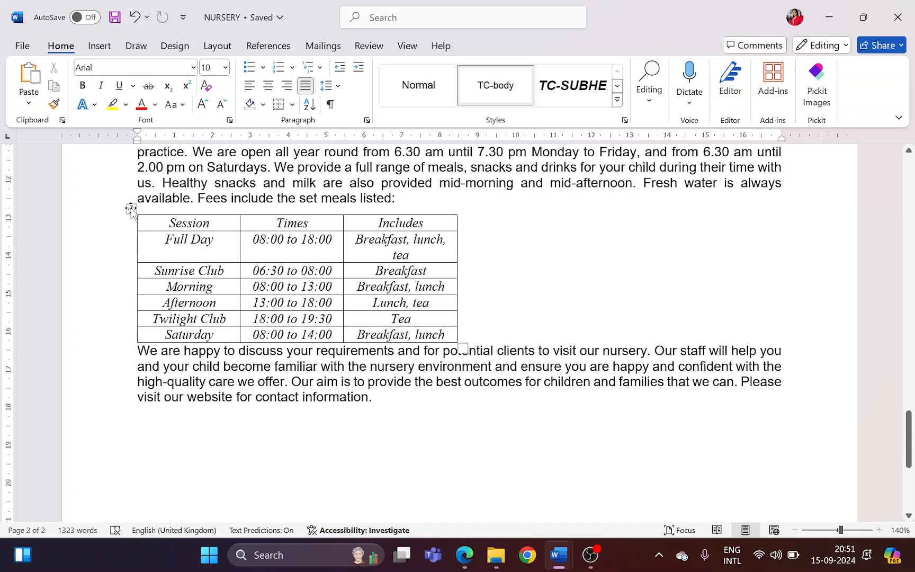
left_click(130, 209)
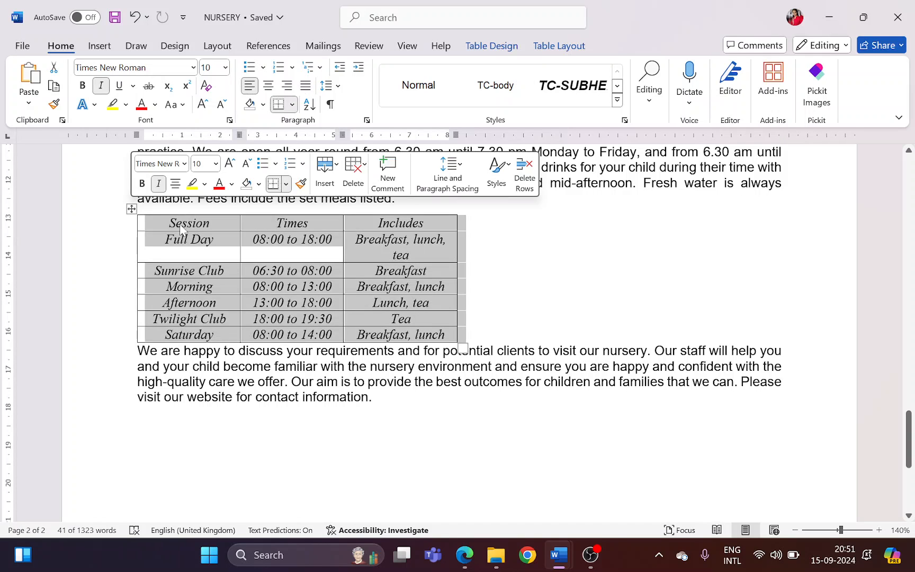
left_click(412, 288)
Highlight the requirement that the table width is set to 13 centimetres in Edge, and return to Word
key("alt+Tab")
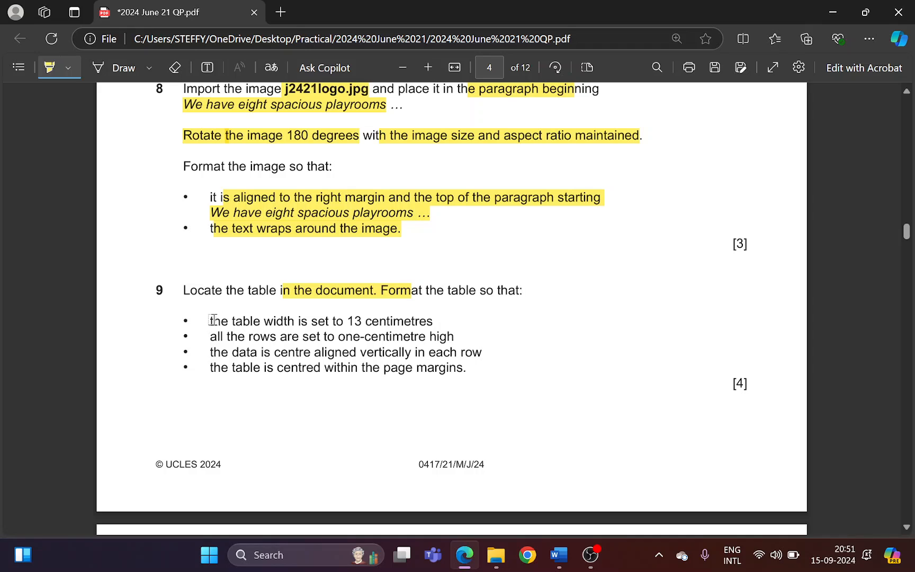
left_click_drag(222, 320, 424, 323)
key("alt+Tab")
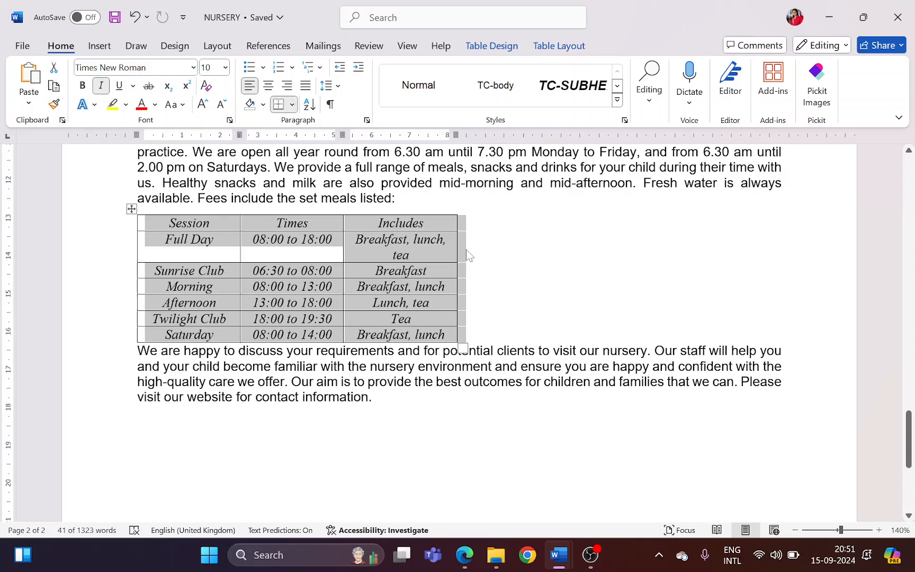
Open the properties of the selected table and set its preferred width to 13 cm
left_click(560, 47)
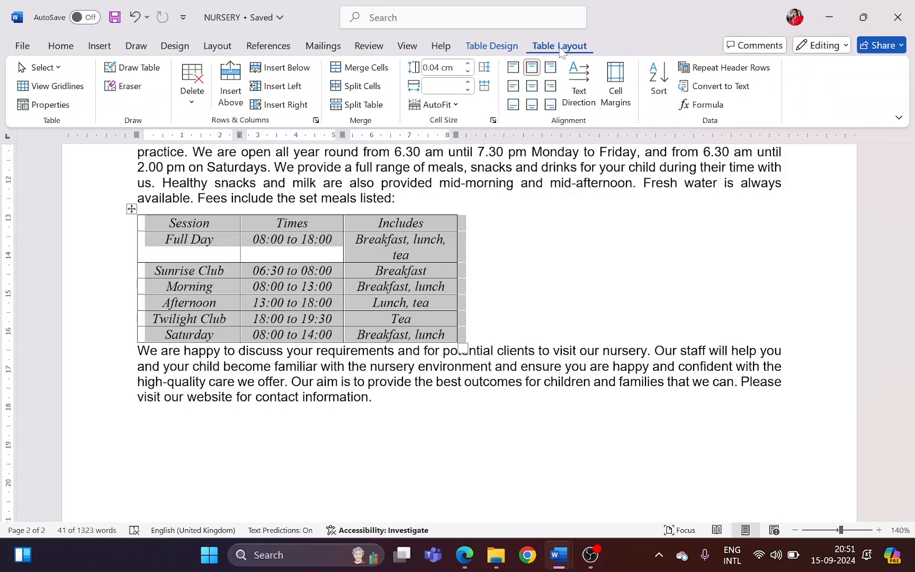
left_click(493, 122)
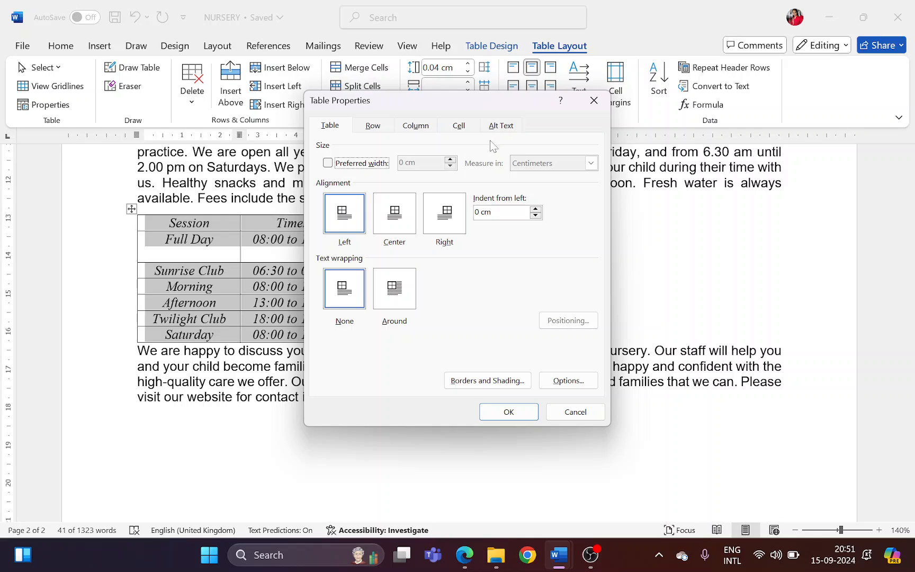
left_click(337, 167)
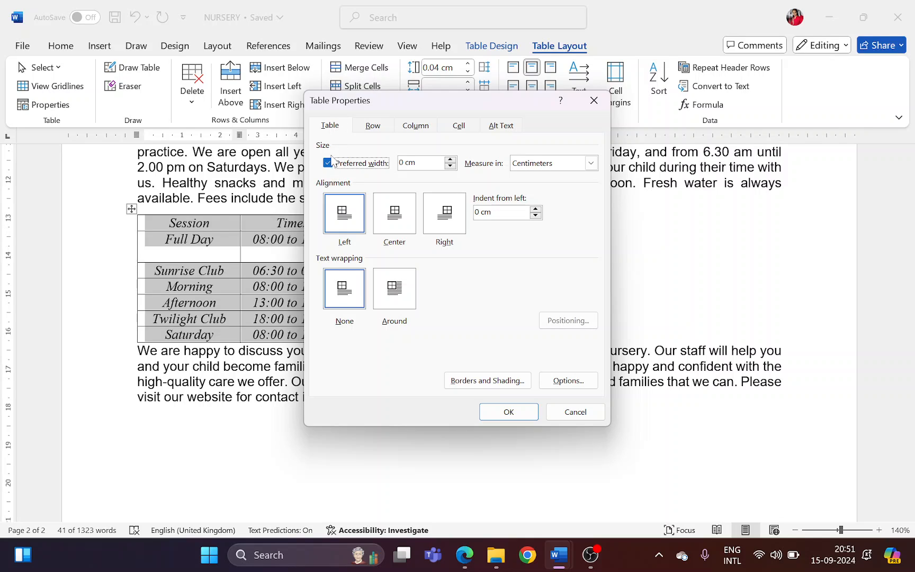
left_click(401, 163)
Highlight the requirement that all rows are one centimetre high in Edge, and return to the table properties in Word
key("alt+Tab")
left_click_drag(214, 337, 445, 338)
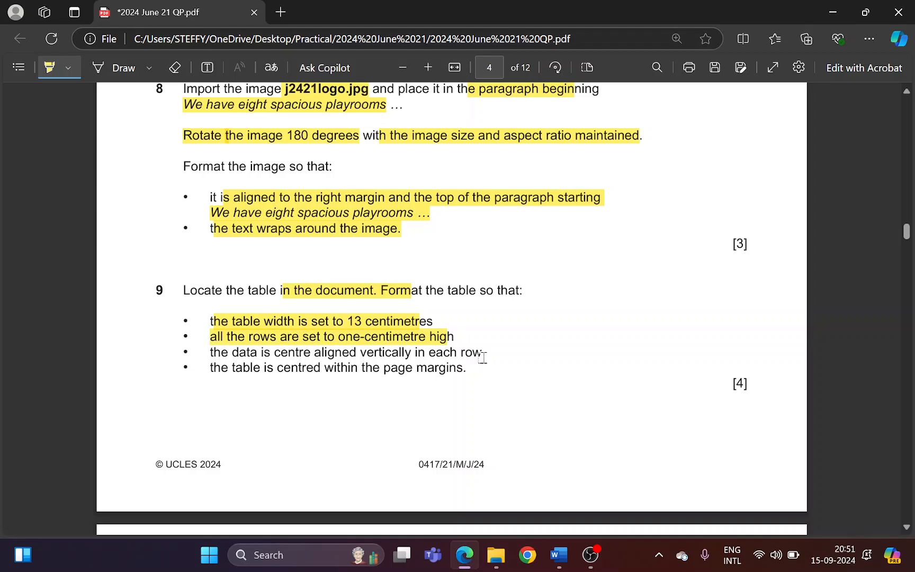
key("alt+Tab")
Set the height of all table rows to 1 cm and apply the table properties
left_click(373, 125)
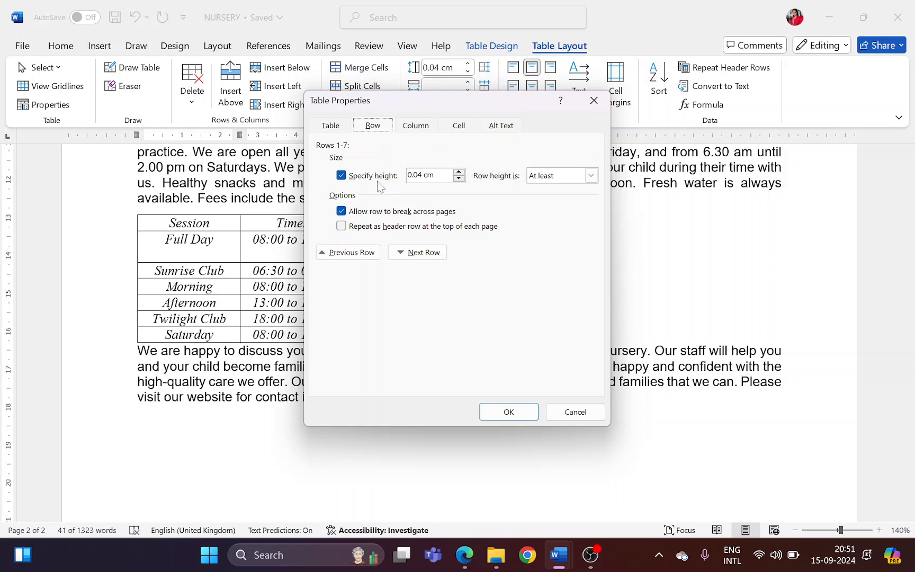
key("alt+Tab")
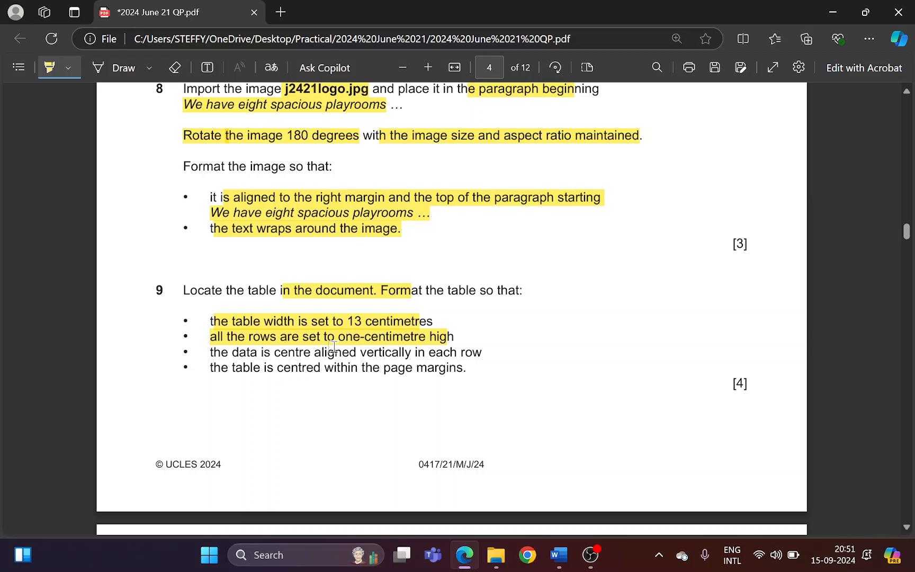
key("alt+Tab")
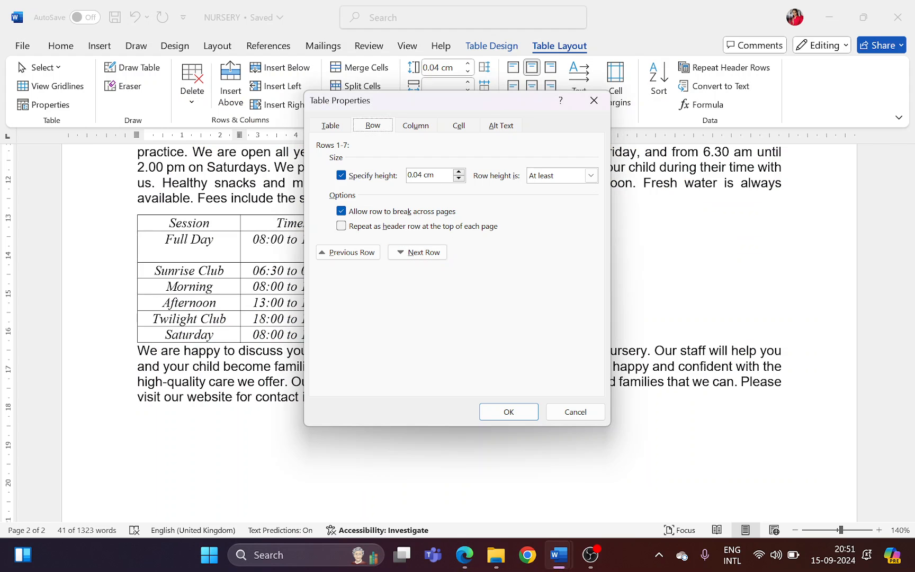
type("1")
key("alt+Tab")
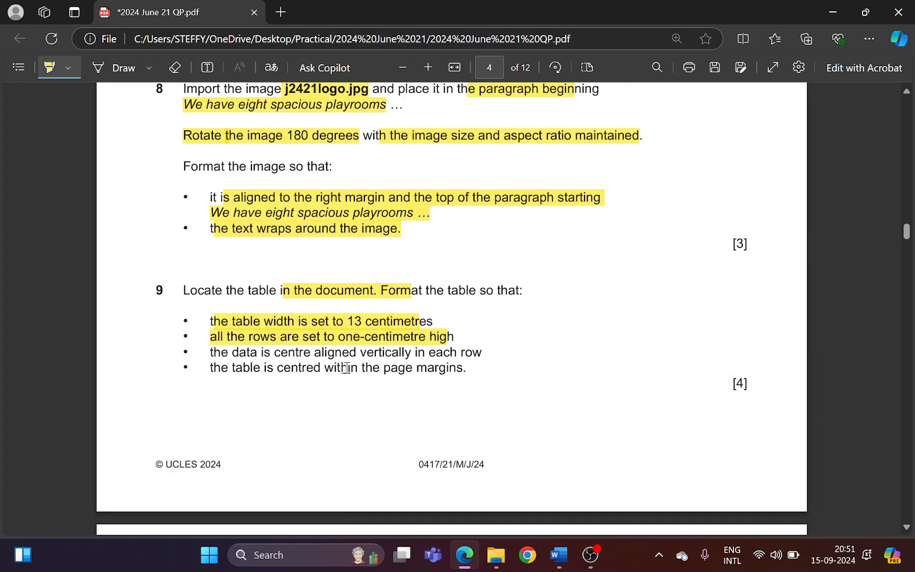
key("alt+Tab")
left_click(508, 412)
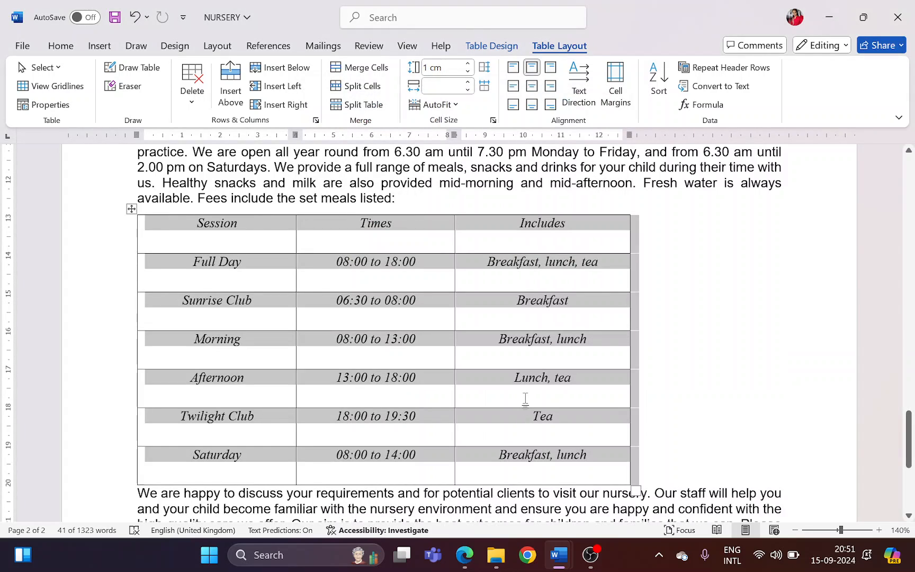
Highlight the vertical centring requirement in Edge, and centre the data vertically in every table row in Word
key("alt+Tab")
left_click_drag(232, 352, 466, 353)
key("alt+Tab")
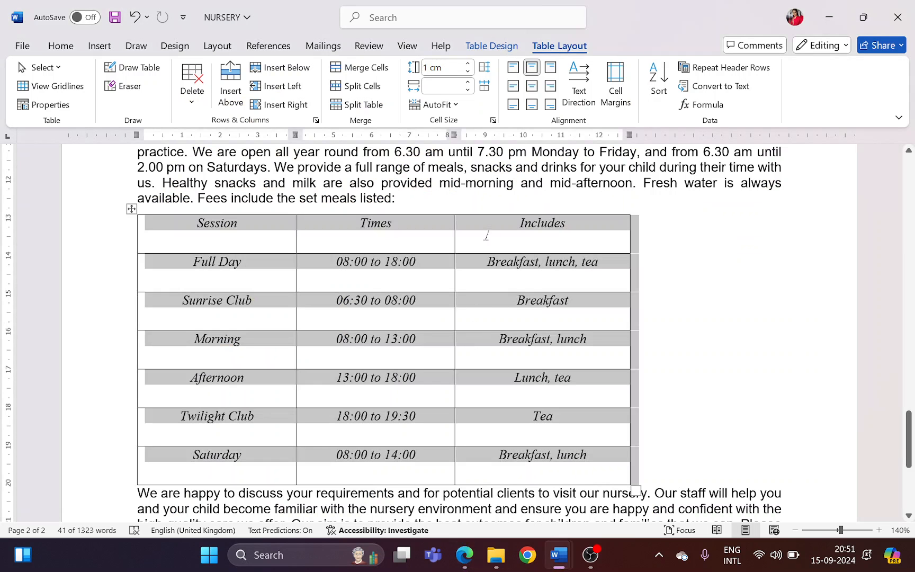
left_click(532, 86)
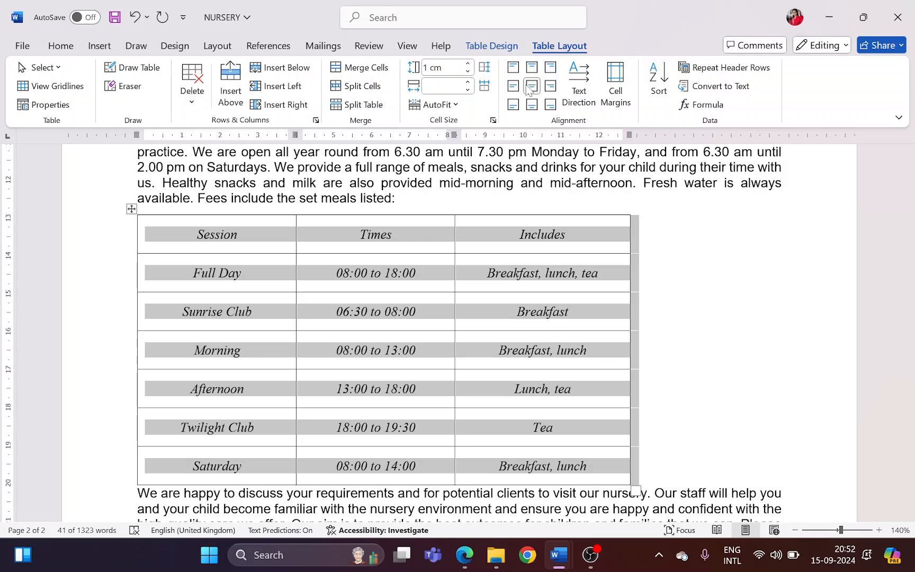
Highlight the requirement to centre the table in Edge, and centre the table within the page margins in Word
key("alt+Tab")
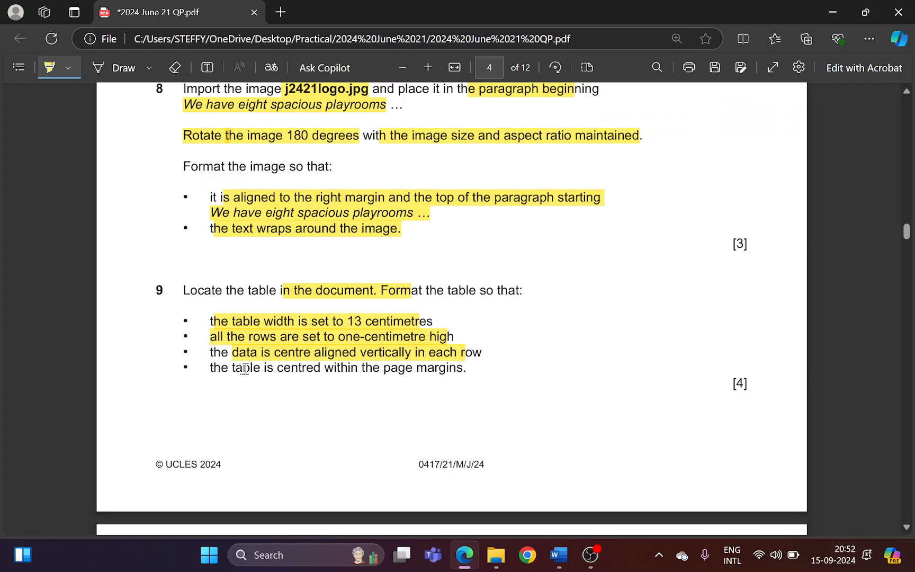
left_click_drag(242, 368, 453, 371)
key("alt+Tab")
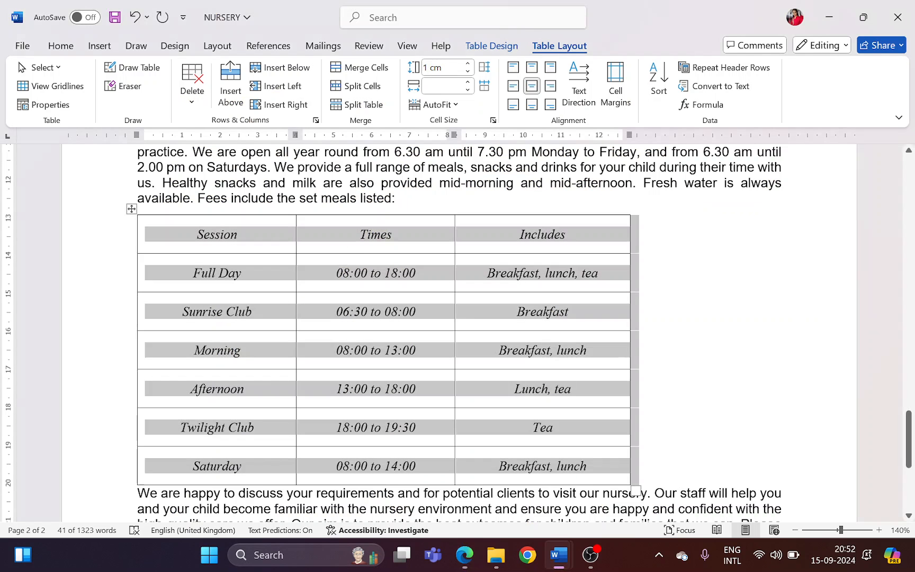
left_click(63, 46)
left_click(268, 86)
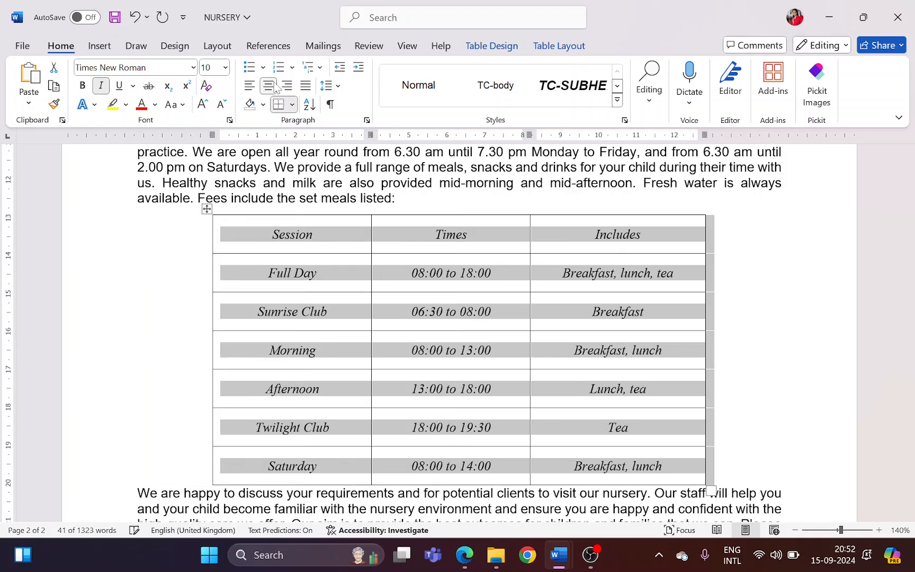
left_click(757, 437)
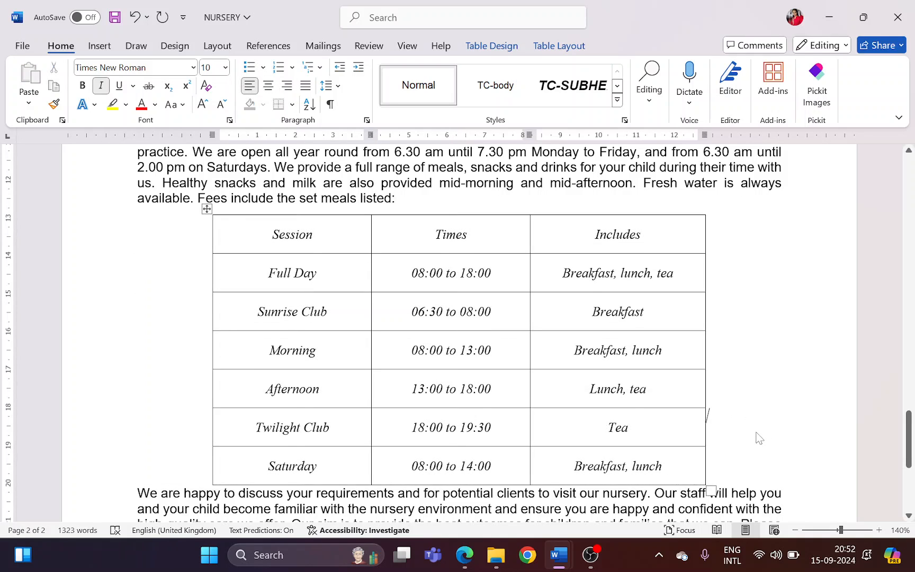
Highlight question 10's instruction to spell check and proofread the document in Edge, and return to Word
key("alt+Tab")
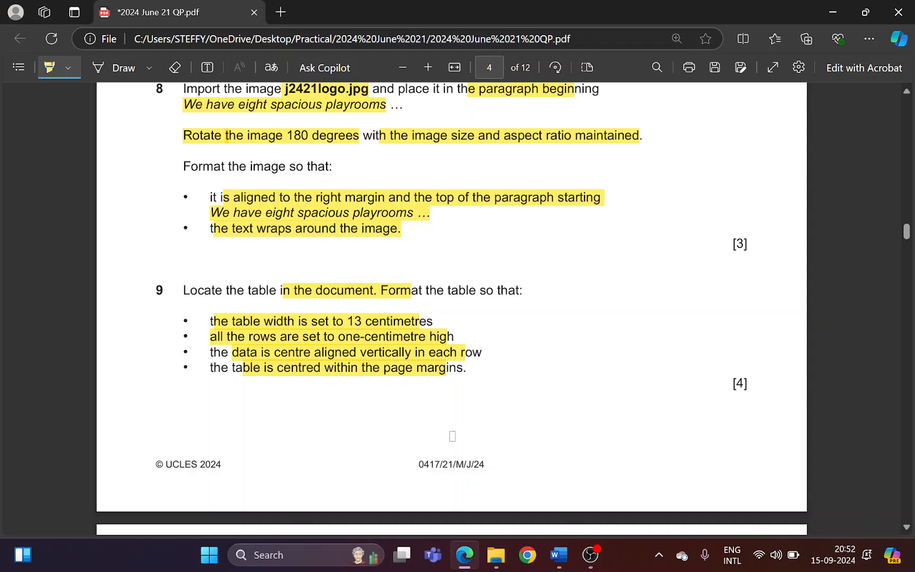
scroll(445, 429, "down", 4)
scroll(390, 413, "down", 2)
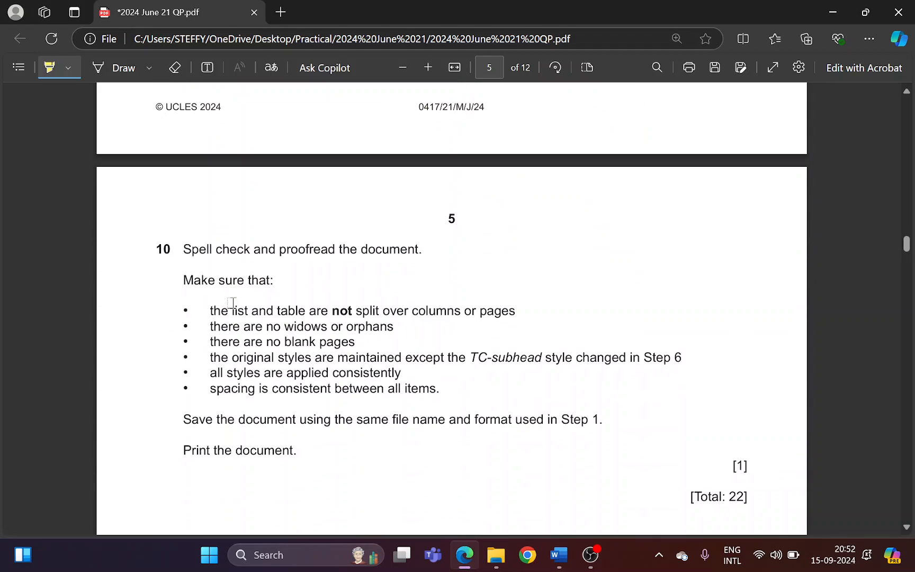
left_click_drag(182, 249, 430, 245)
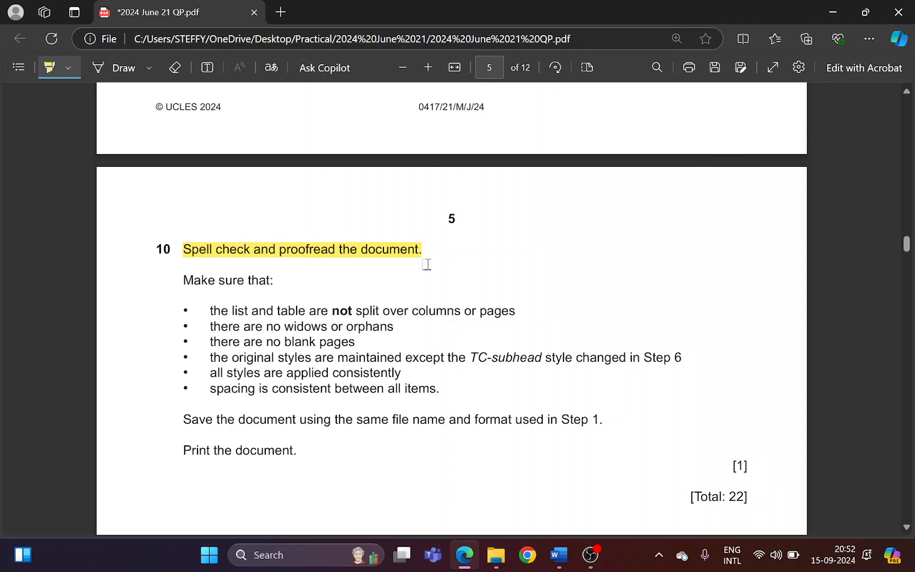
key("alt+Tab")
Run the spelling and grammar check, open the grammar corrections and ignore the suggested comma after "asset" once
left_click(370, 47)
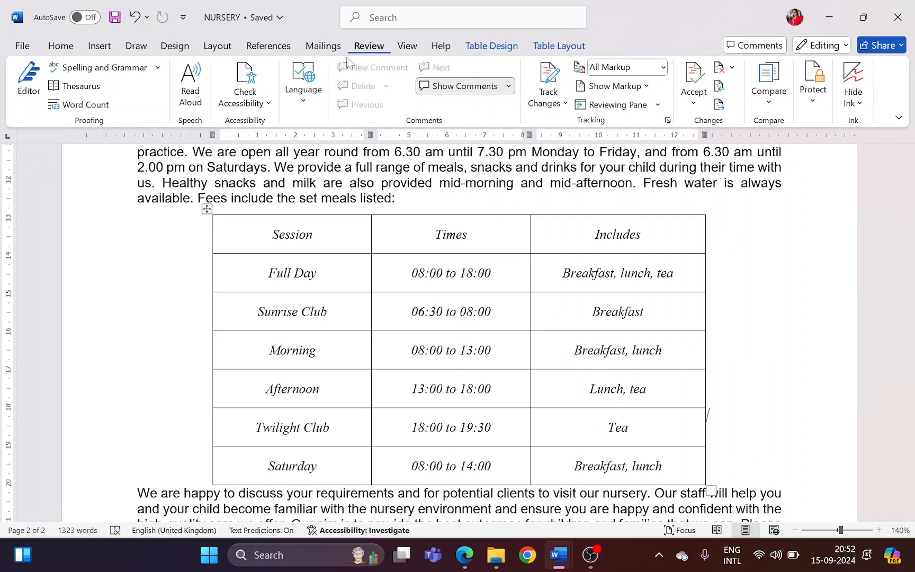
left_click(98, 67)
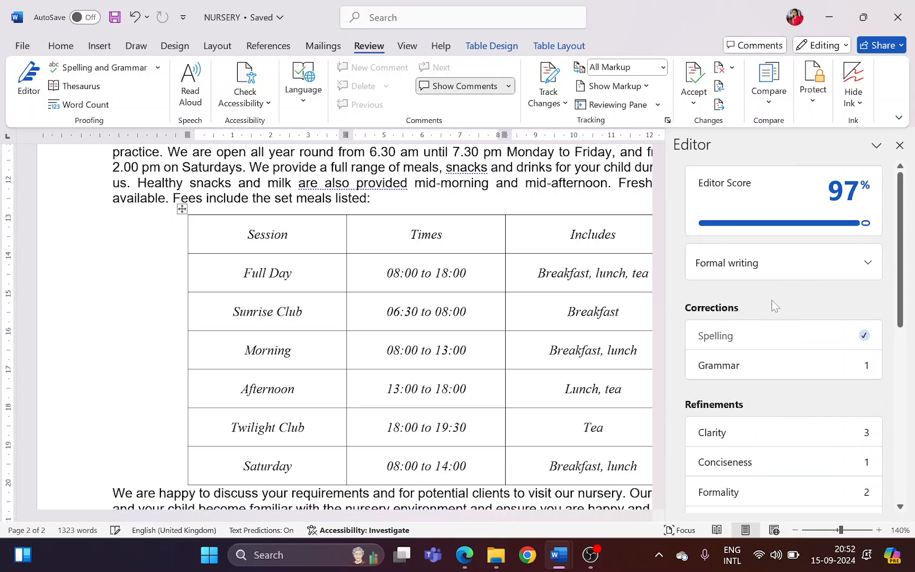
scroll(772, 300, "down", 1)
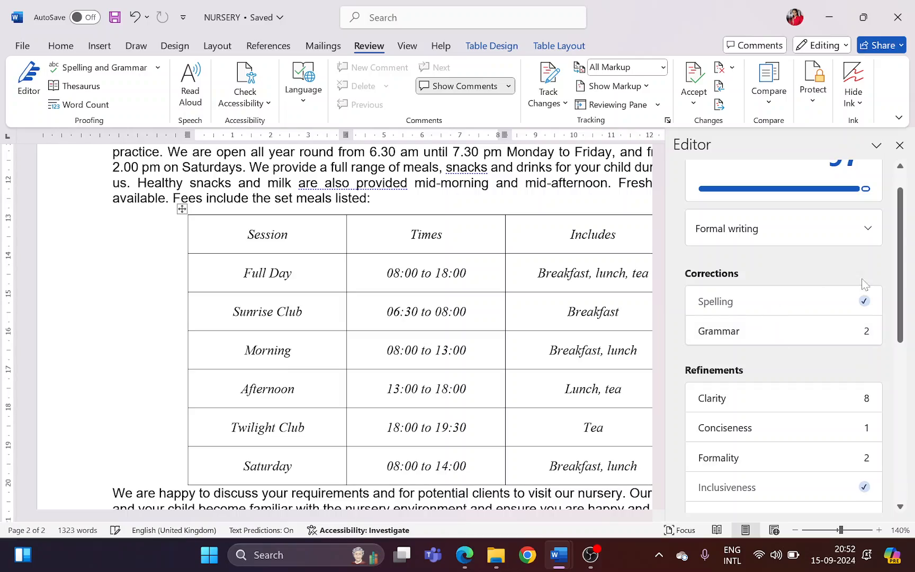
scroll(503, 311, "up", 6)
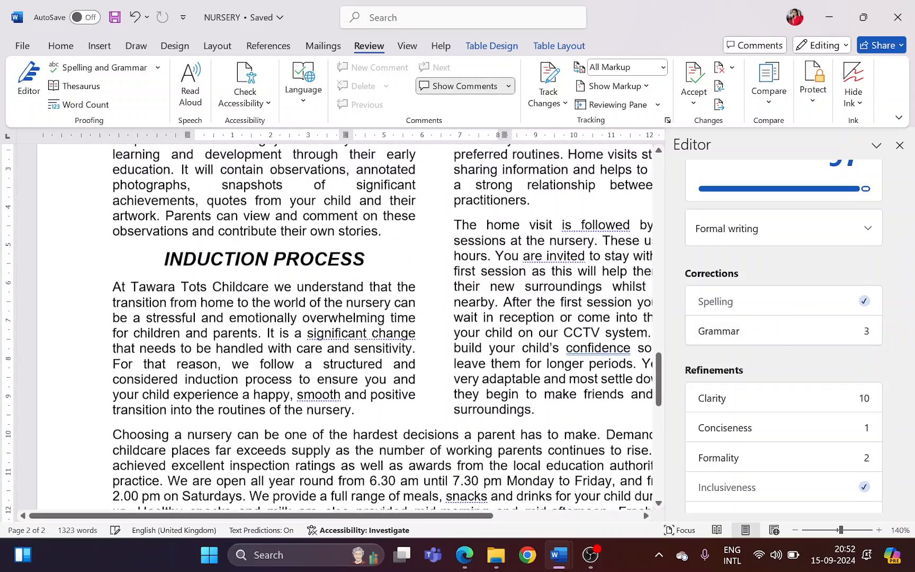
scroll(371, 317, "down", 2)
scroll(734, 315, "down", 2)
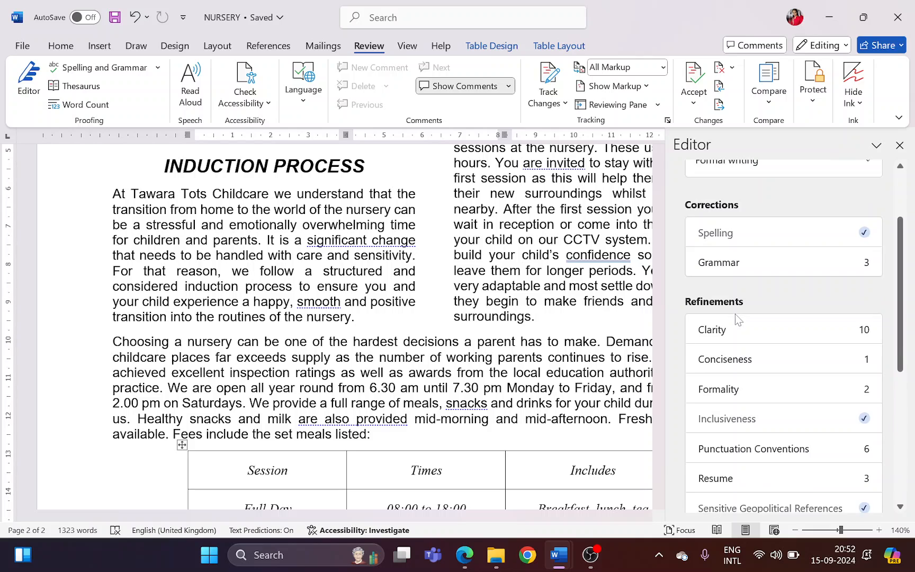
left_click(771, 273)
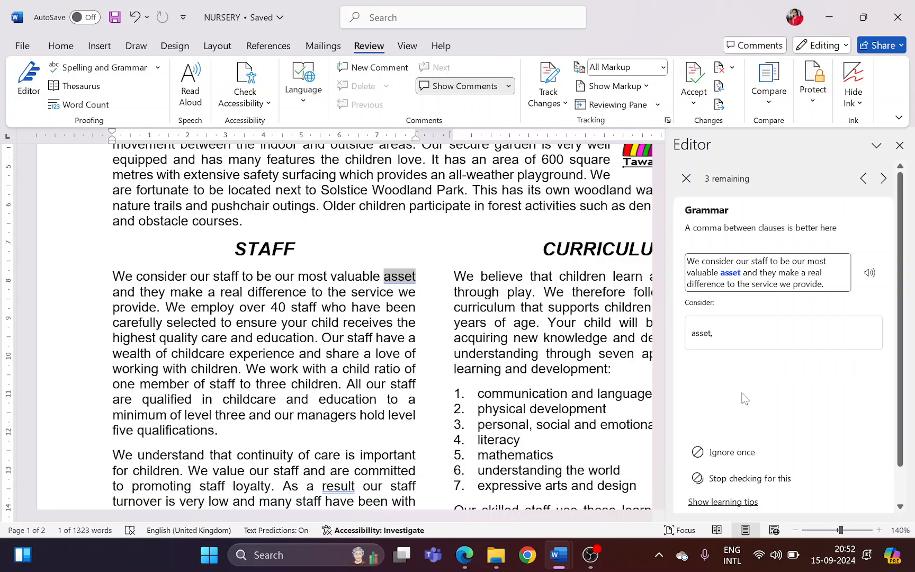
left_click(743, 455)
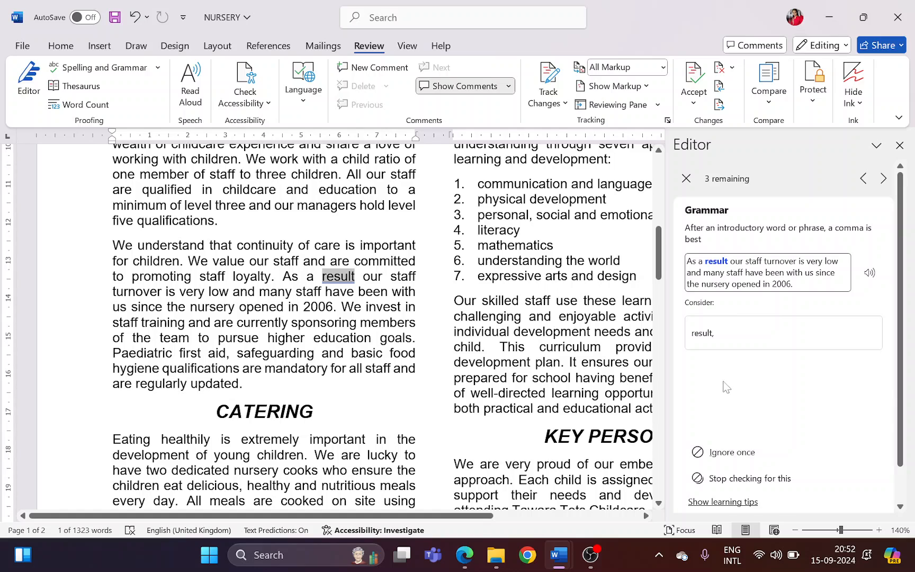
Accept the commas suggested after "result" and "confidence", ignore the one after "low" once, and close the Editor
left_click(710, 338)
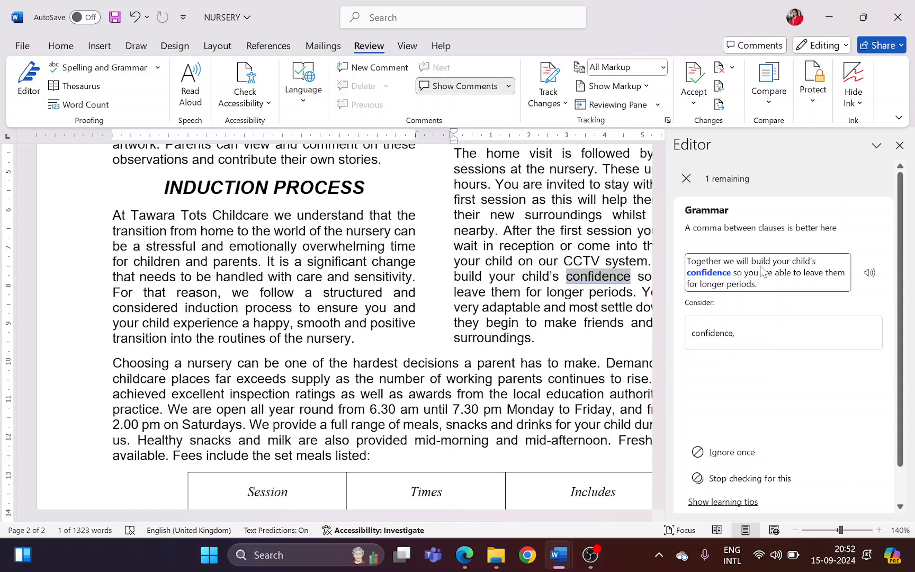
left_click(739, 335)
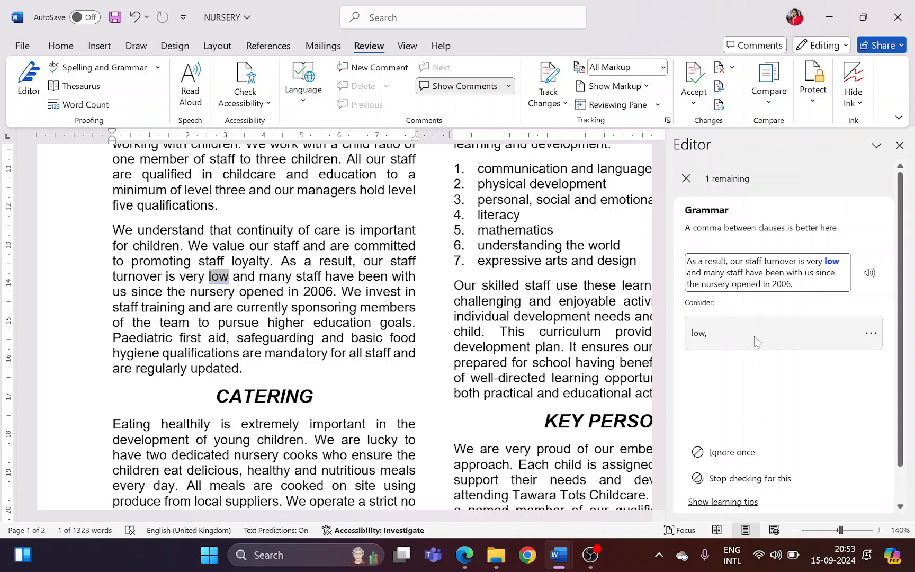
left_click(749, 456)
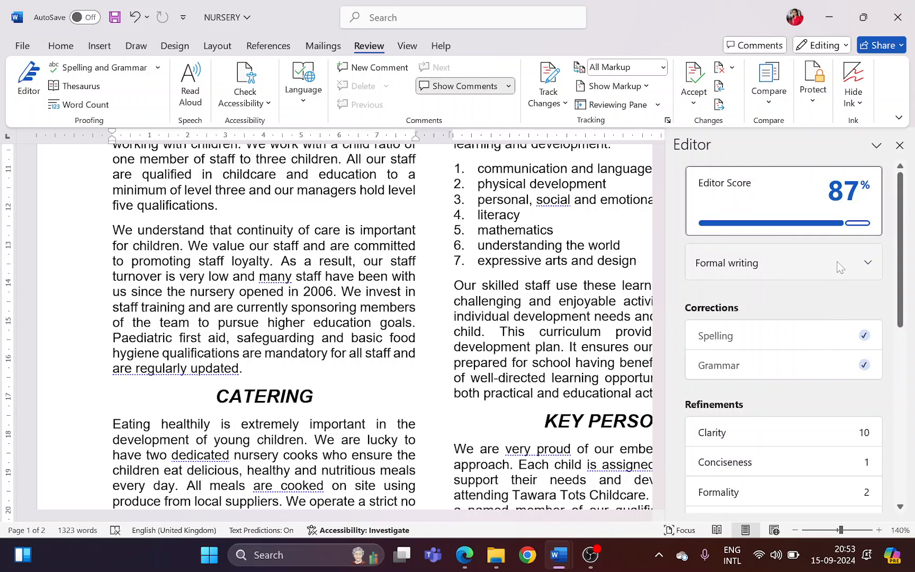
left_click(900, 145)
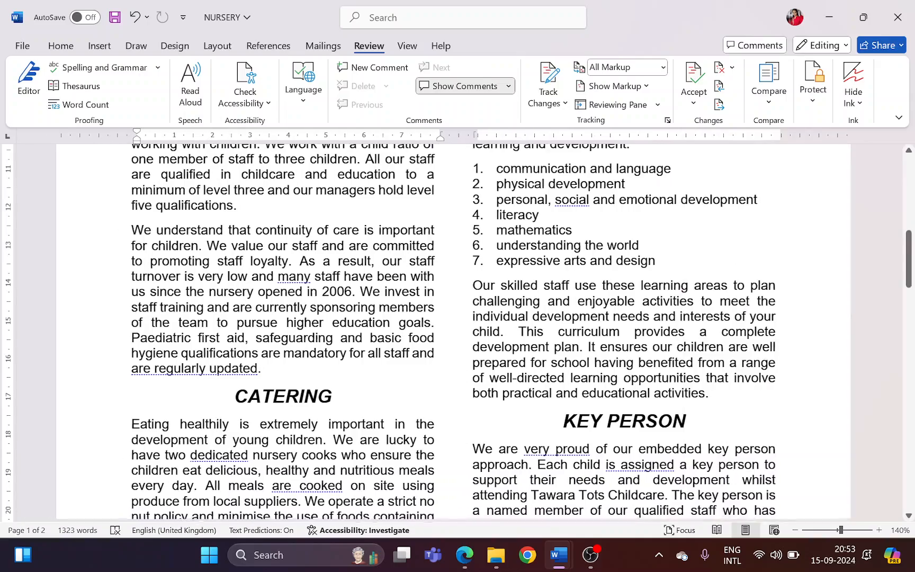
scroll(458, 333, "up", 10)
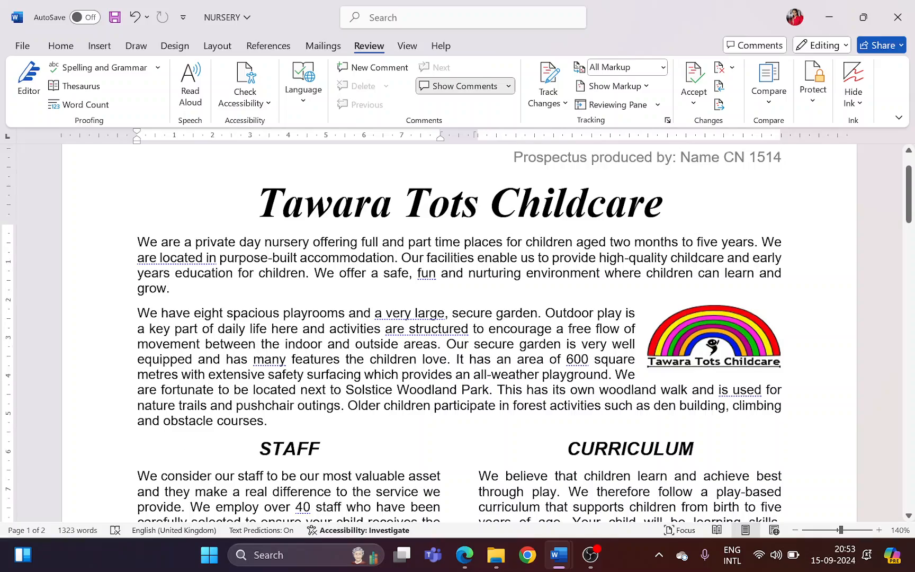
Save the proofread NURSERY document
scroll(458, 331, "down", 8)
scroll(457, 331, "down", 15)
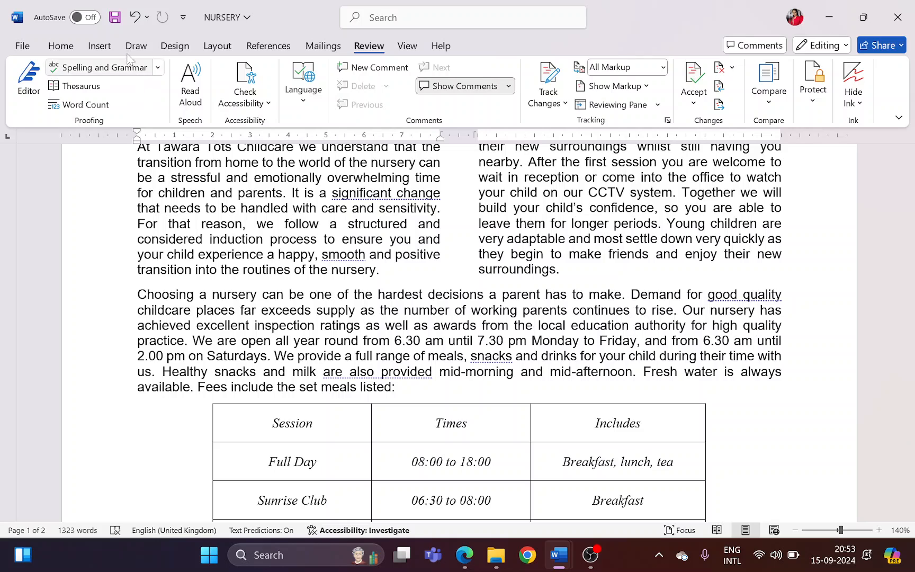
left_click(114, 17)
Highlight question 10's requirement in Edge that the list and table are not split over columns or pages, and return to Word
key("alt+Tab")
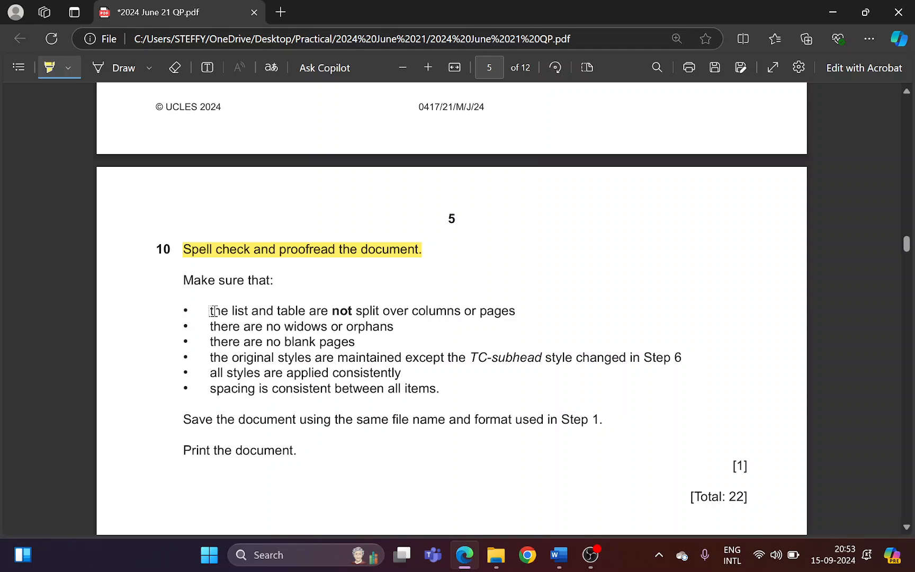
left_click_drag(214, 311, 504, 310)
key("alt+Tab")
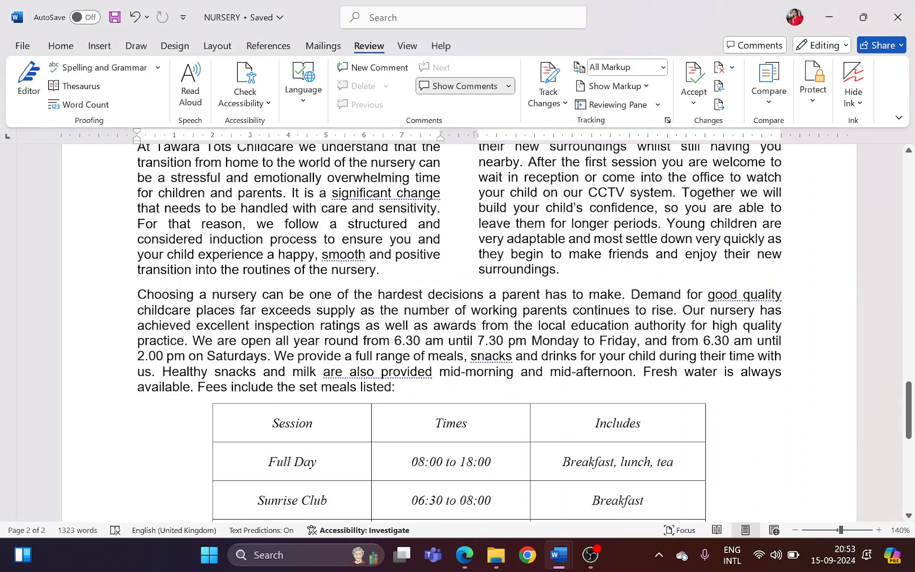
Examine the numbered list and the sessions table in the NURSERY document for splits over columns or pages
scroll(487, 360, "up", 15)
scroll(487, 360, "up", 8)
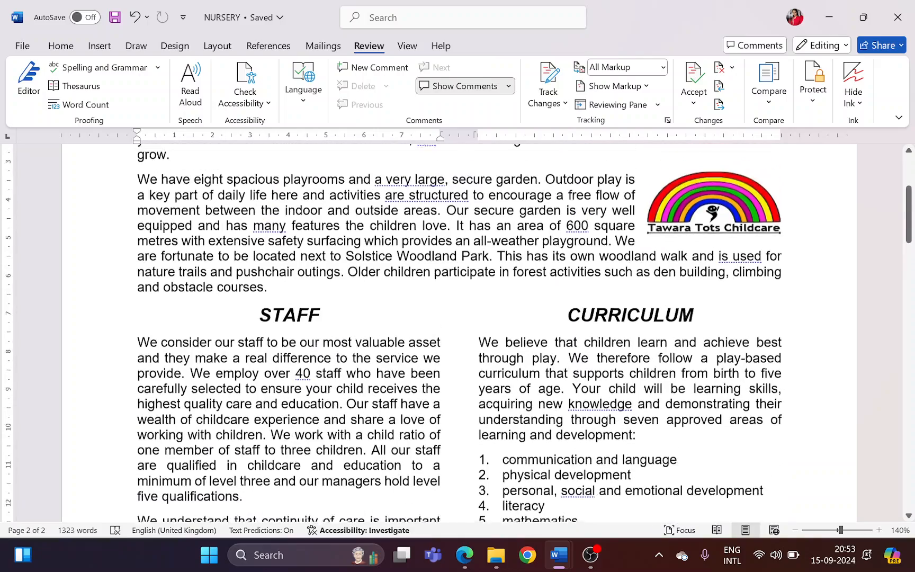
scroll(487, 360, "down", 6)
scroll(487, 360, "up", 1)
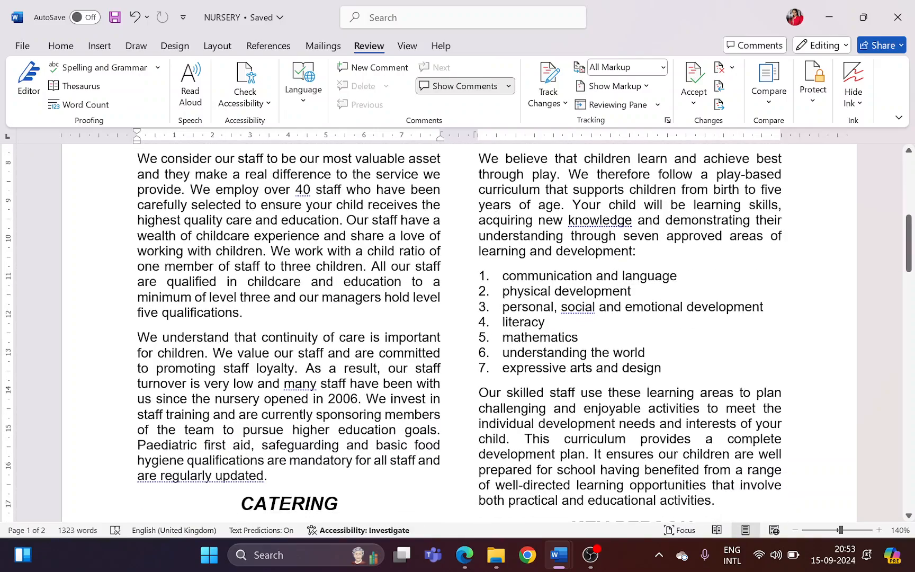
scroll(537, 423, "down", 15)
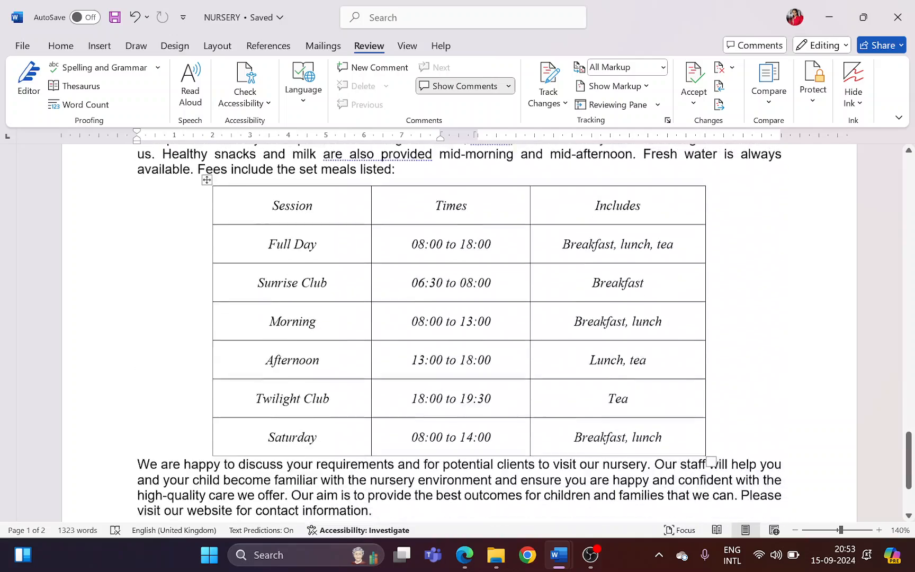
scroll(405, 296, "down", 4)
scroll(405, 296, "up", 3)
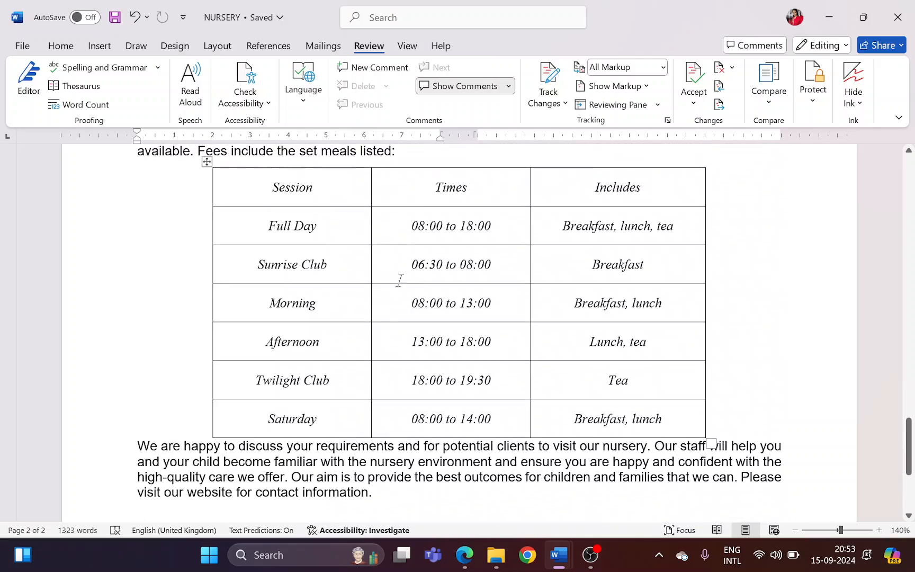
Highlight the requirements on widows or orphans, blank pages and original styles in Edge, and look over the document's styles in Word
key("alt+Tab")
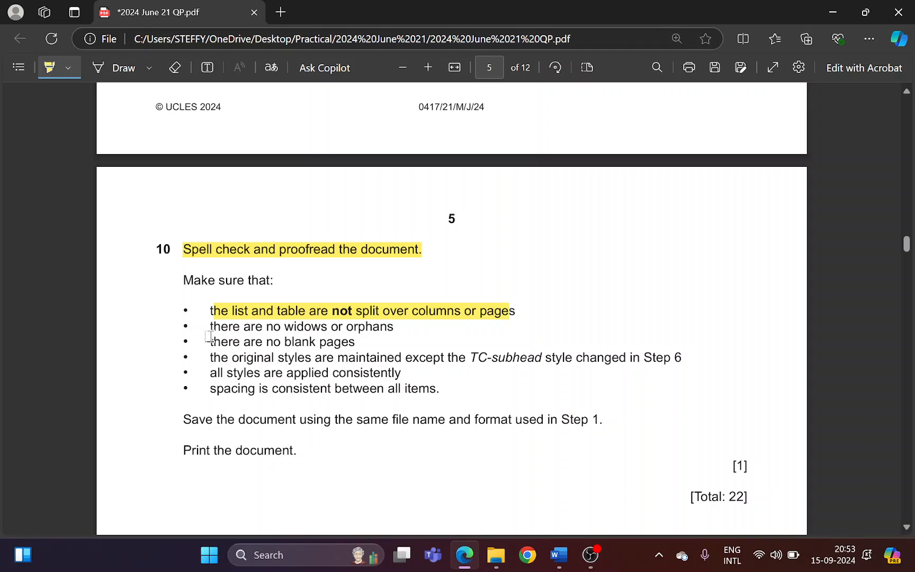
left_click_drag(210, 327, 391, 319)
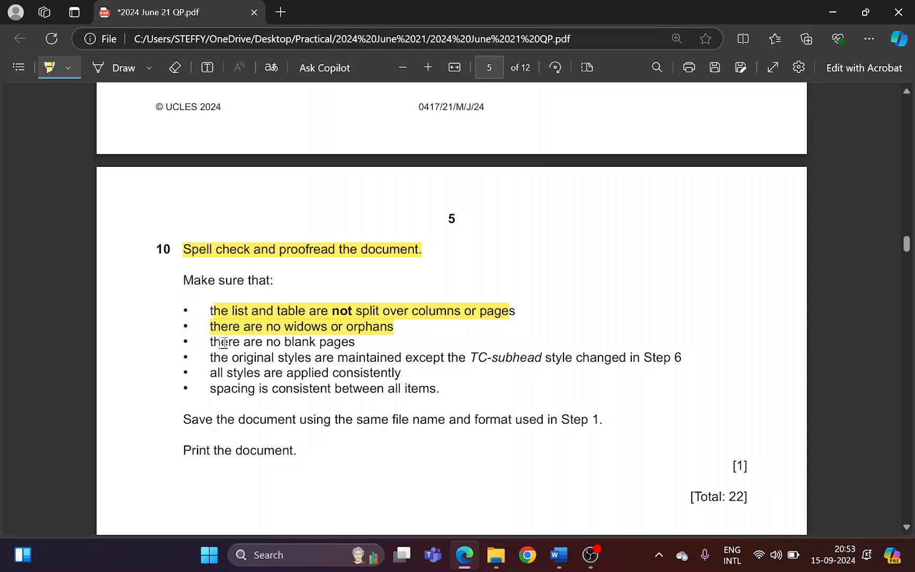
mouse_move(223, 342)
left_mouse_down()
mouse_move(364, 336)
mouse_move(362, 343)
left_mouse_up()
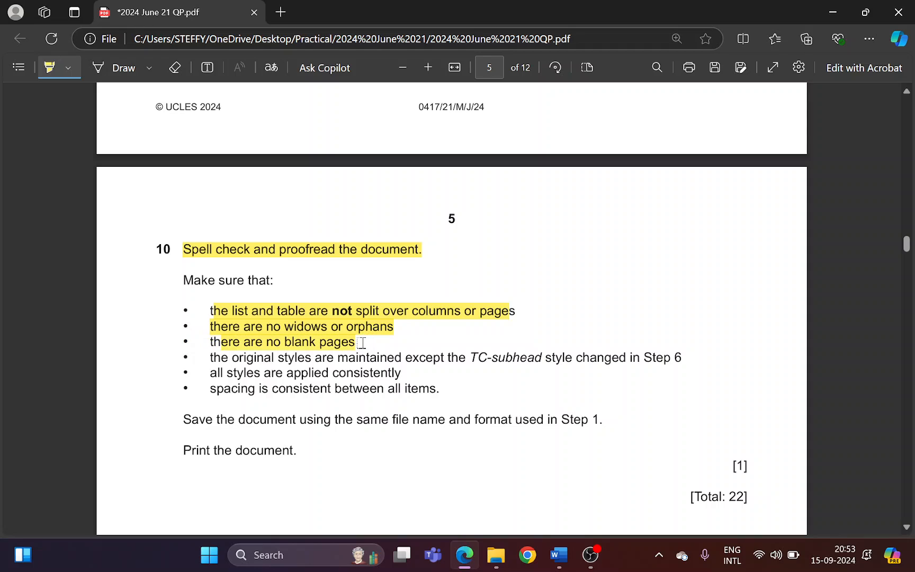
left_click_drag(240, 360, 678, 359)
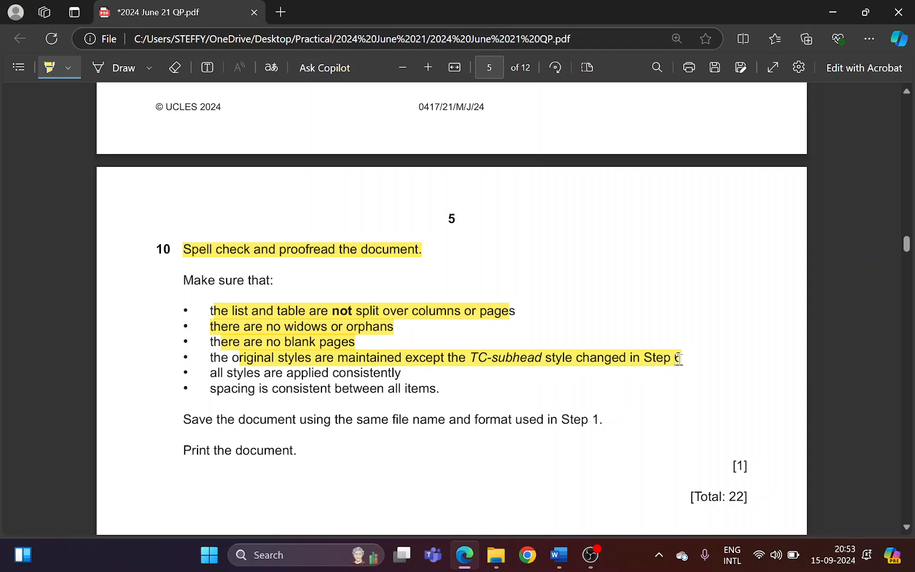
key("alt+Tab")
scroll(460, 372, "up", 18)
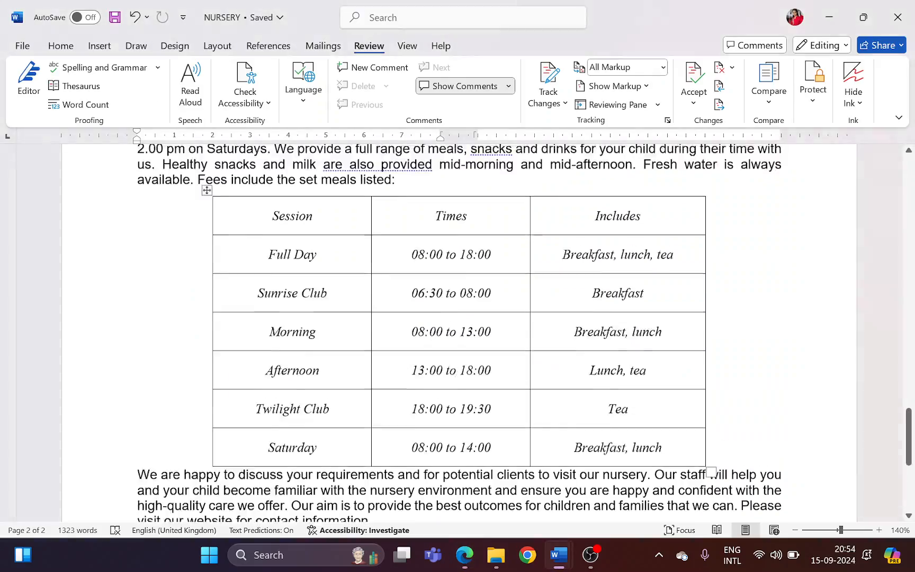
scroll(458, 371, "up", 12)
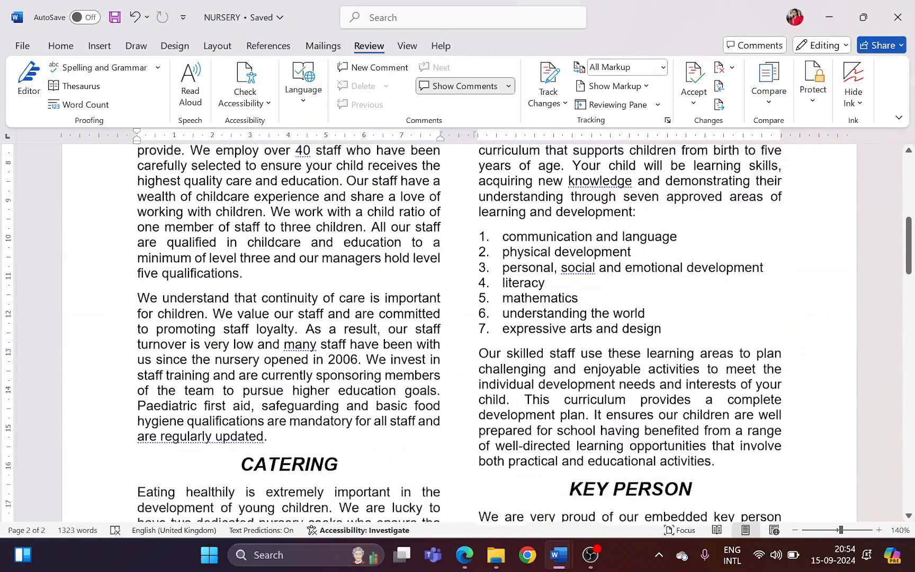
Highlight the requirements for consistent styles and spacing in Edge, glance over the document in Word, and return to the exam paper
key("alt+Tab")
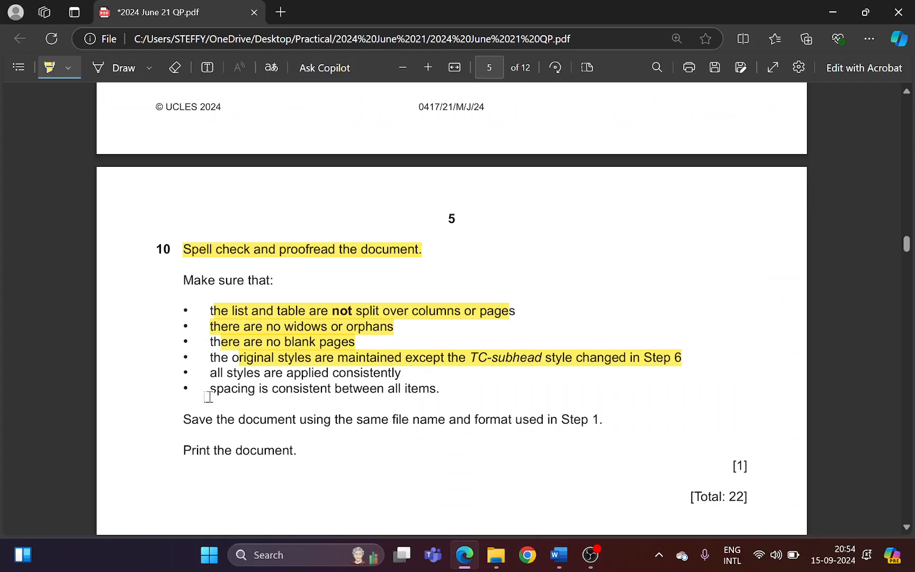
left_click_drag(224, 374, 394, 366)
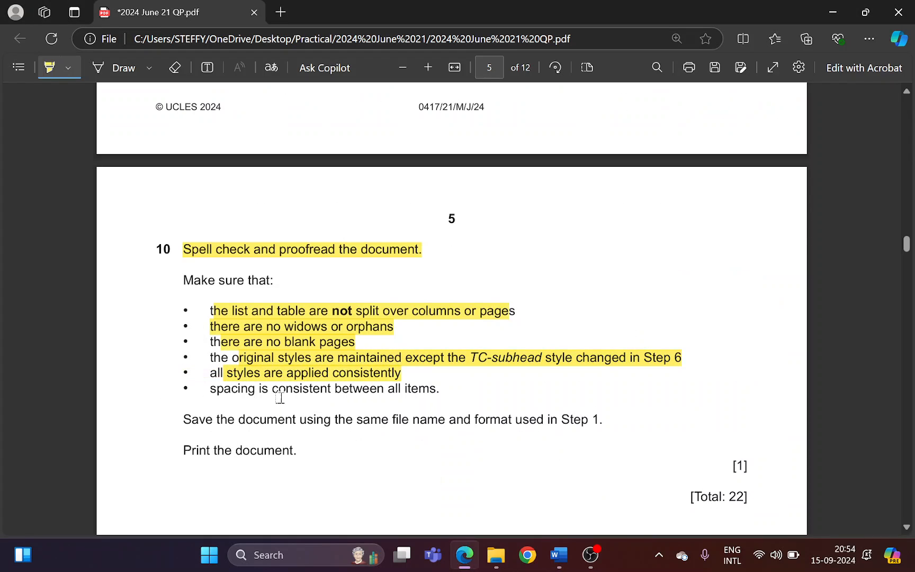
left_click_drag(219, 392, 429, 384)
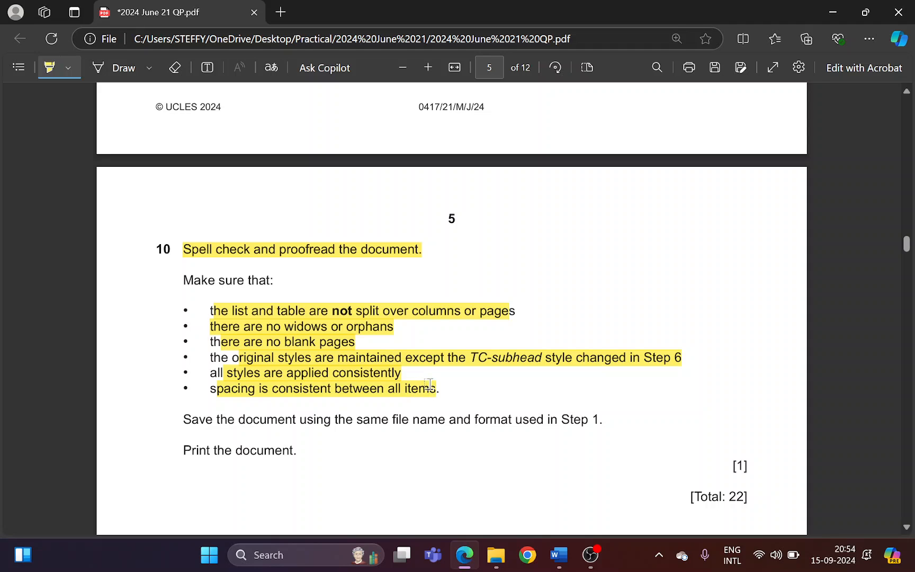
scroll(428, 405, "down", 3)
key("alt+Tab")
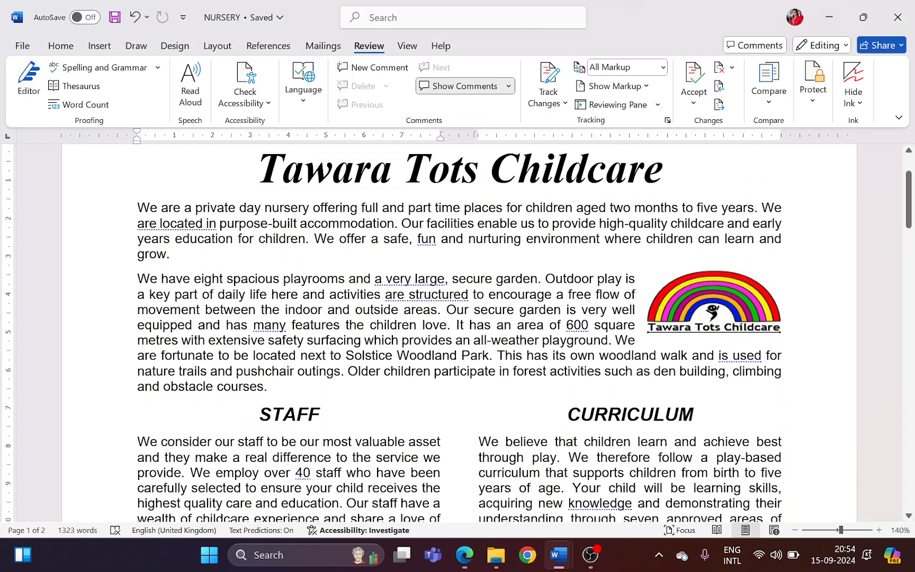
key("alt+Tab")
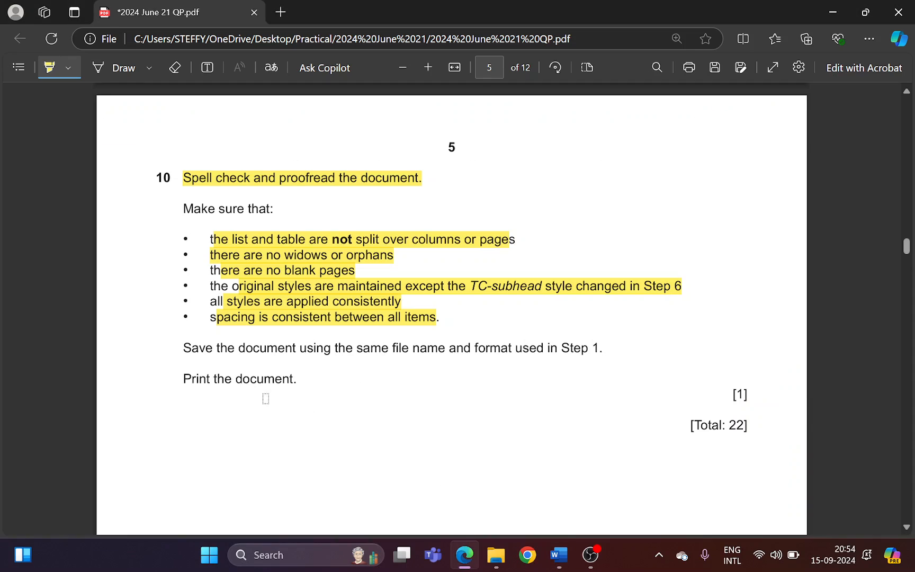